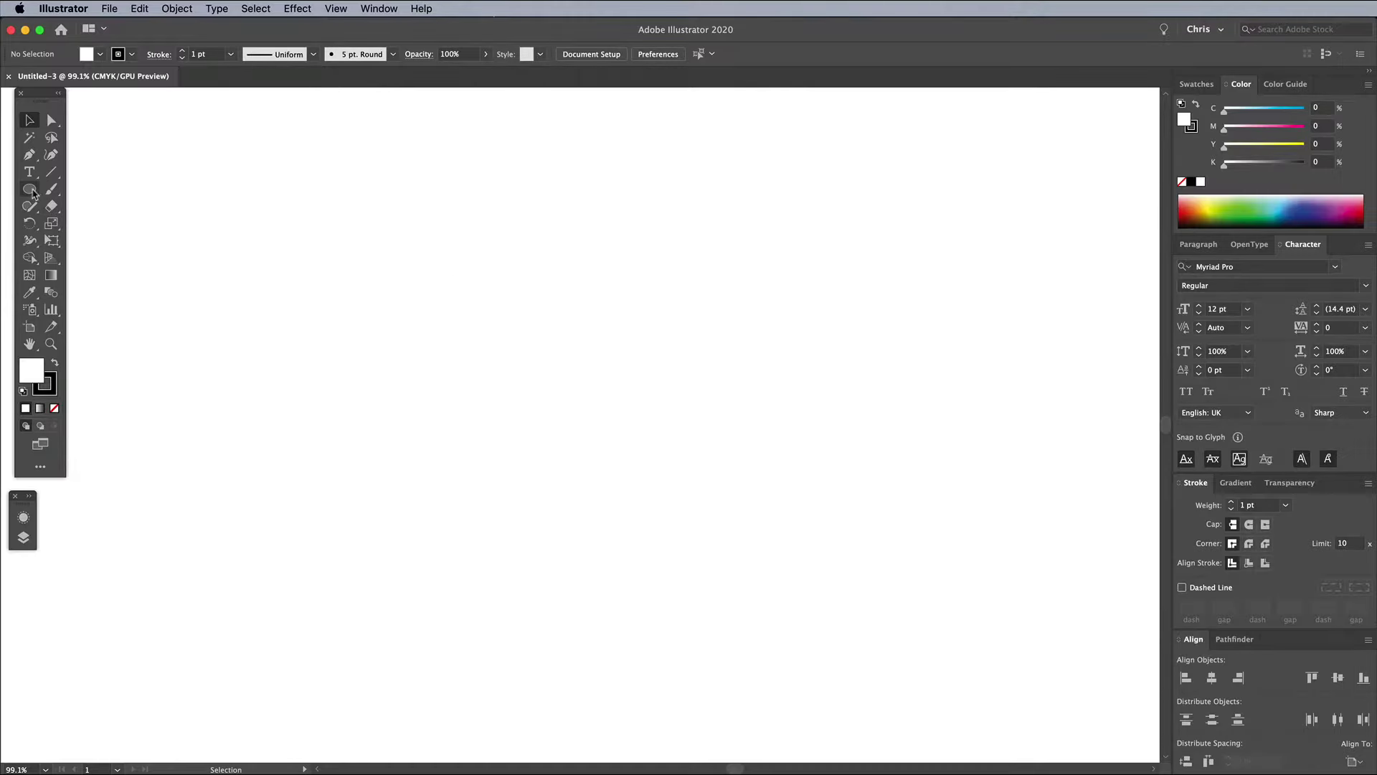
Draw a 187.92 px square near the centre of the artboard.
click(31, 190)
click(104, 188)
drag(479, 300, 680, 495)
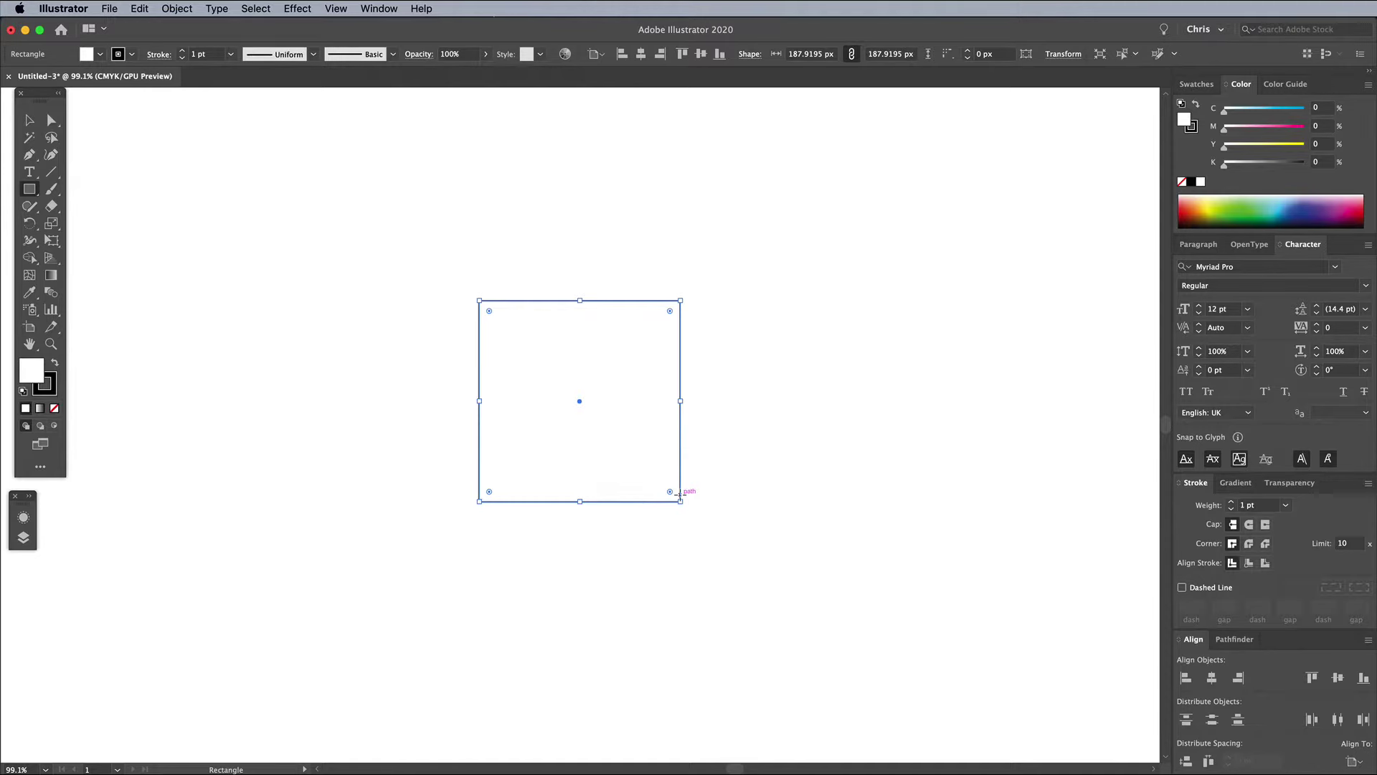
Round the square's top corners fully into a dome and its bottom corners slightly.
click(53, 121)
drag(430, 249, 782, 353)
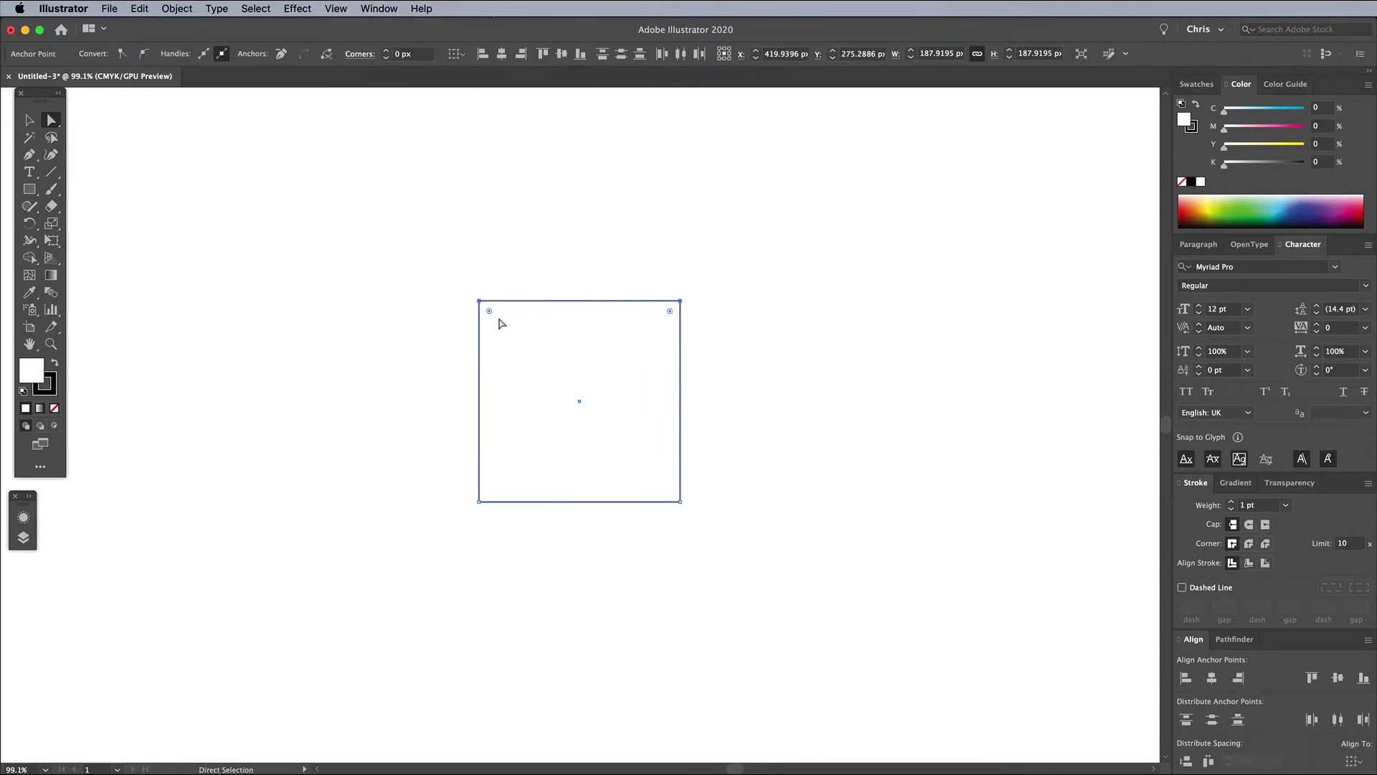
drag(490, 314, 708, 367)
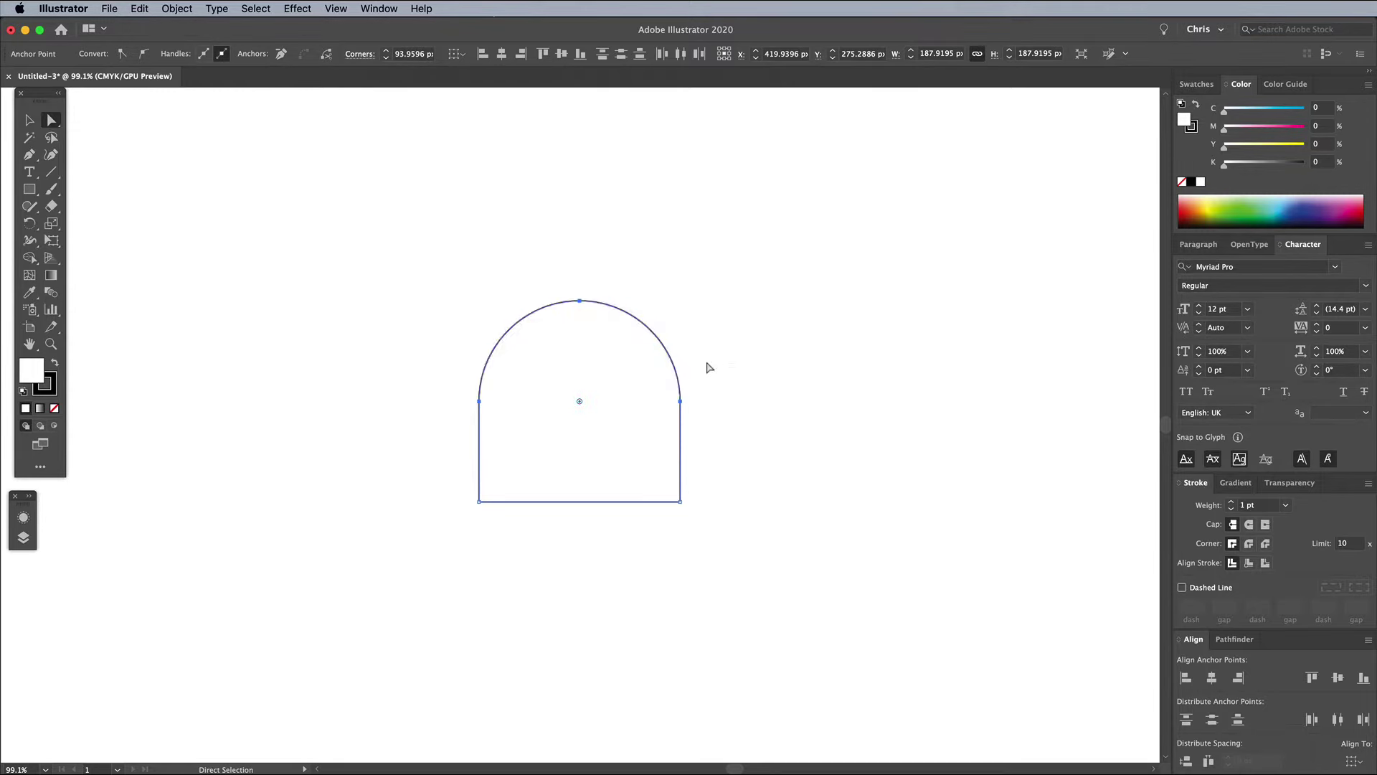
drag(449, 480, 785, 540)
drag(492, 495, 522, 467)
Draw a smaller rectangle and move it up into the bottom of the dome.
click(30, 189)
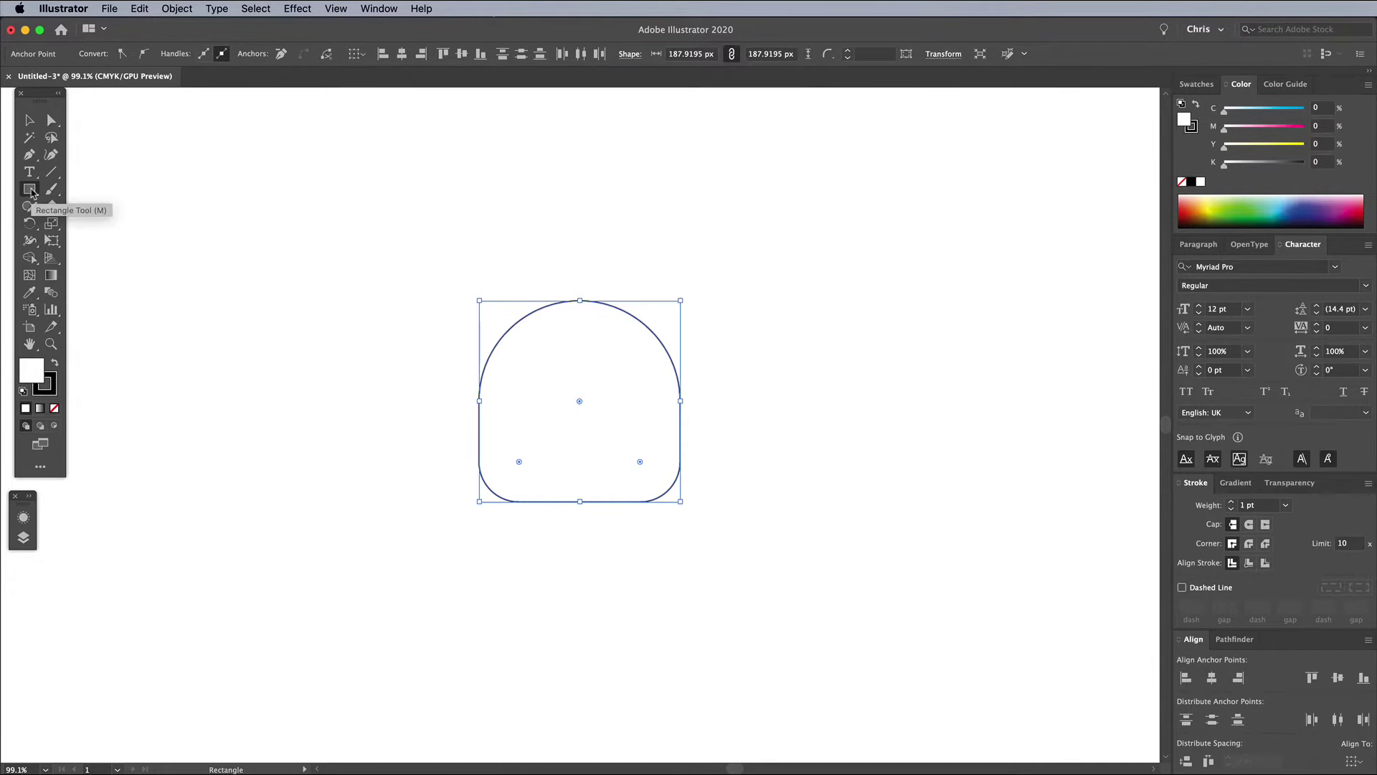
drag(507, 527, 629, 639)
click(29, 121)
drag(572, 585, 574, 518)
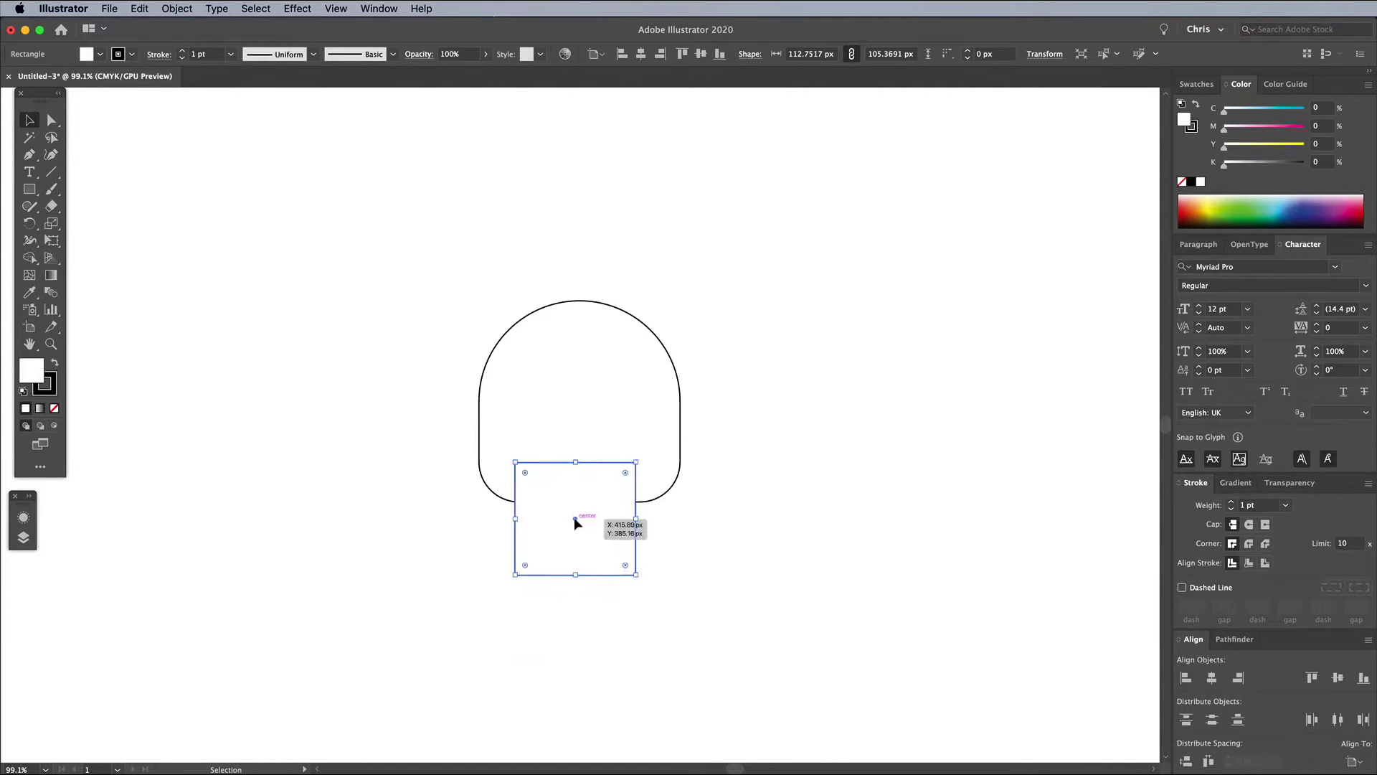
Round the rectangle's bottom corners to about 38 px and select it with the dome as key object.
click(51, 120)
drag(473, 551, 695, 600)
drag(525, 565, 557, 542)
click(29, 122)
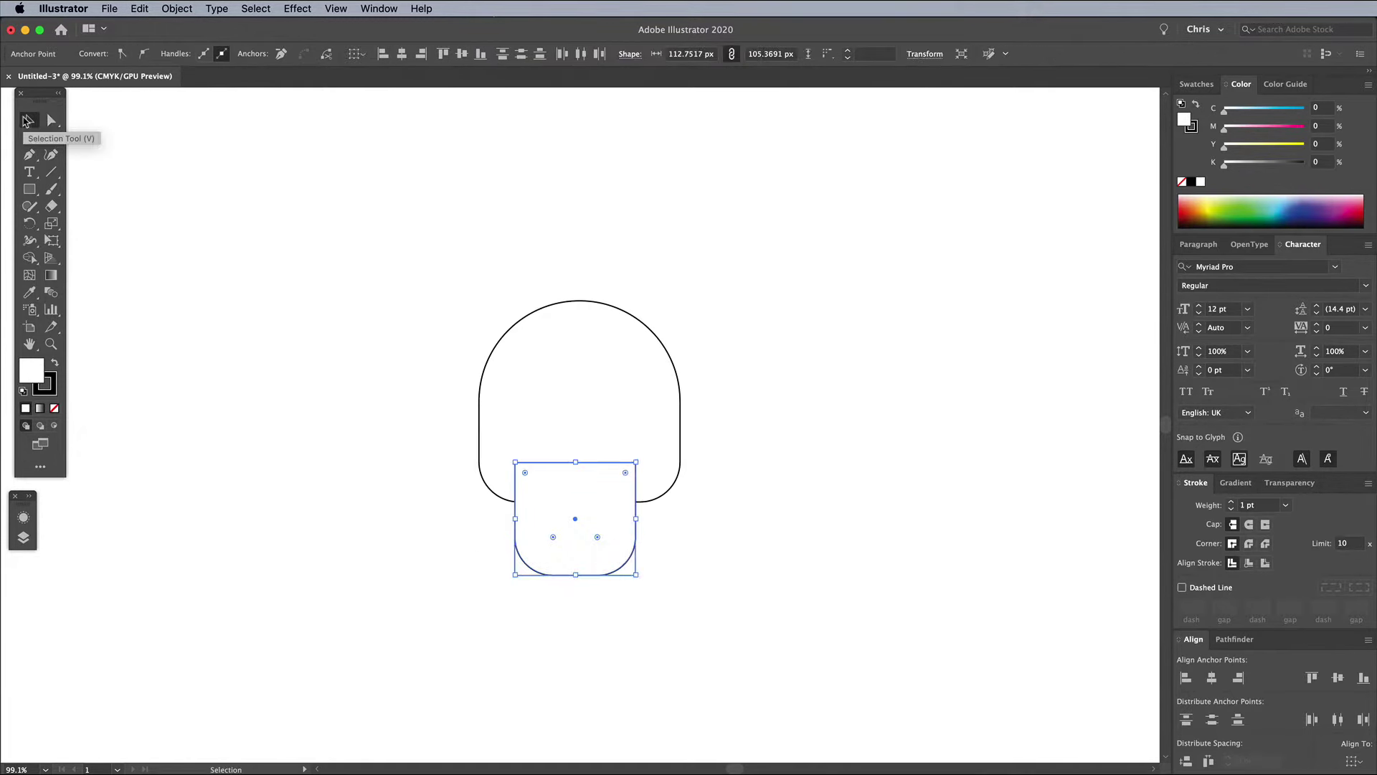
shift+click(532, 423)
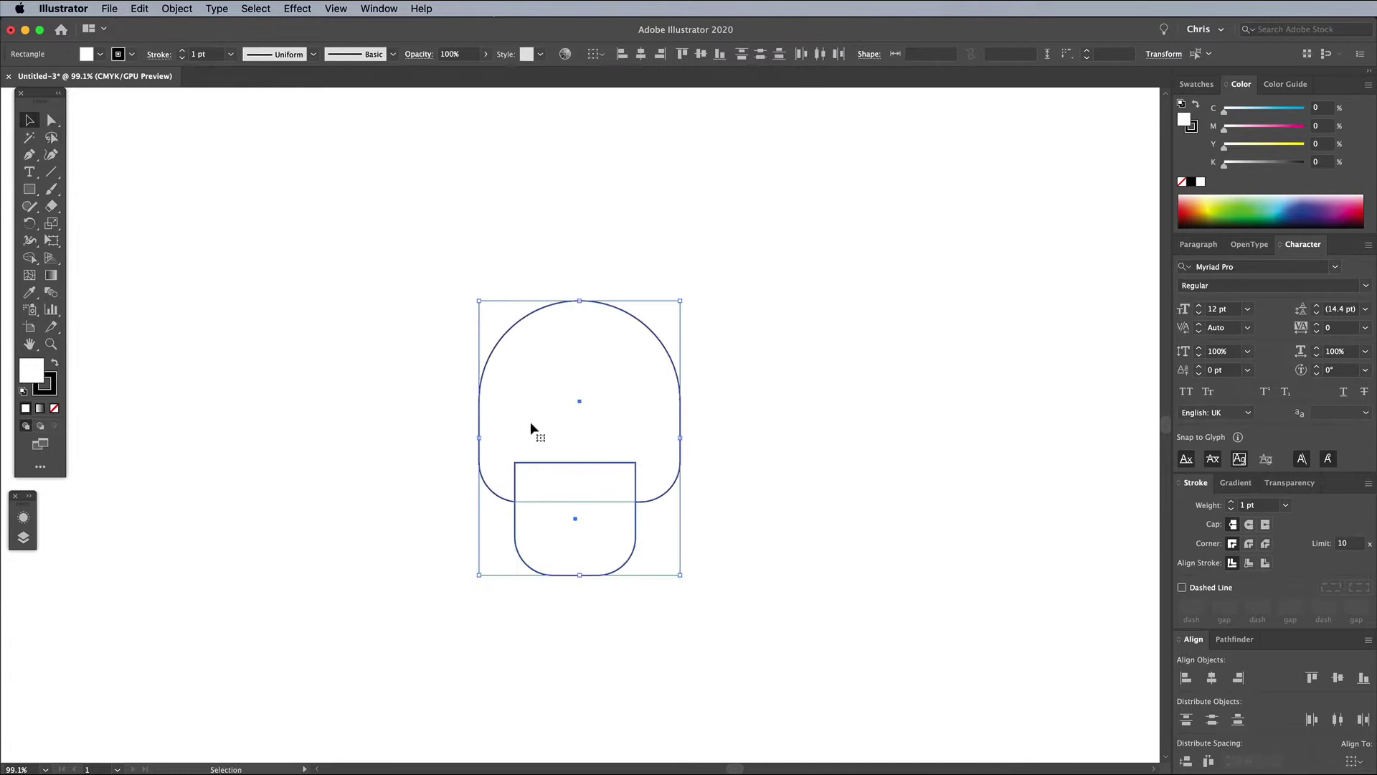
click(533, 402)
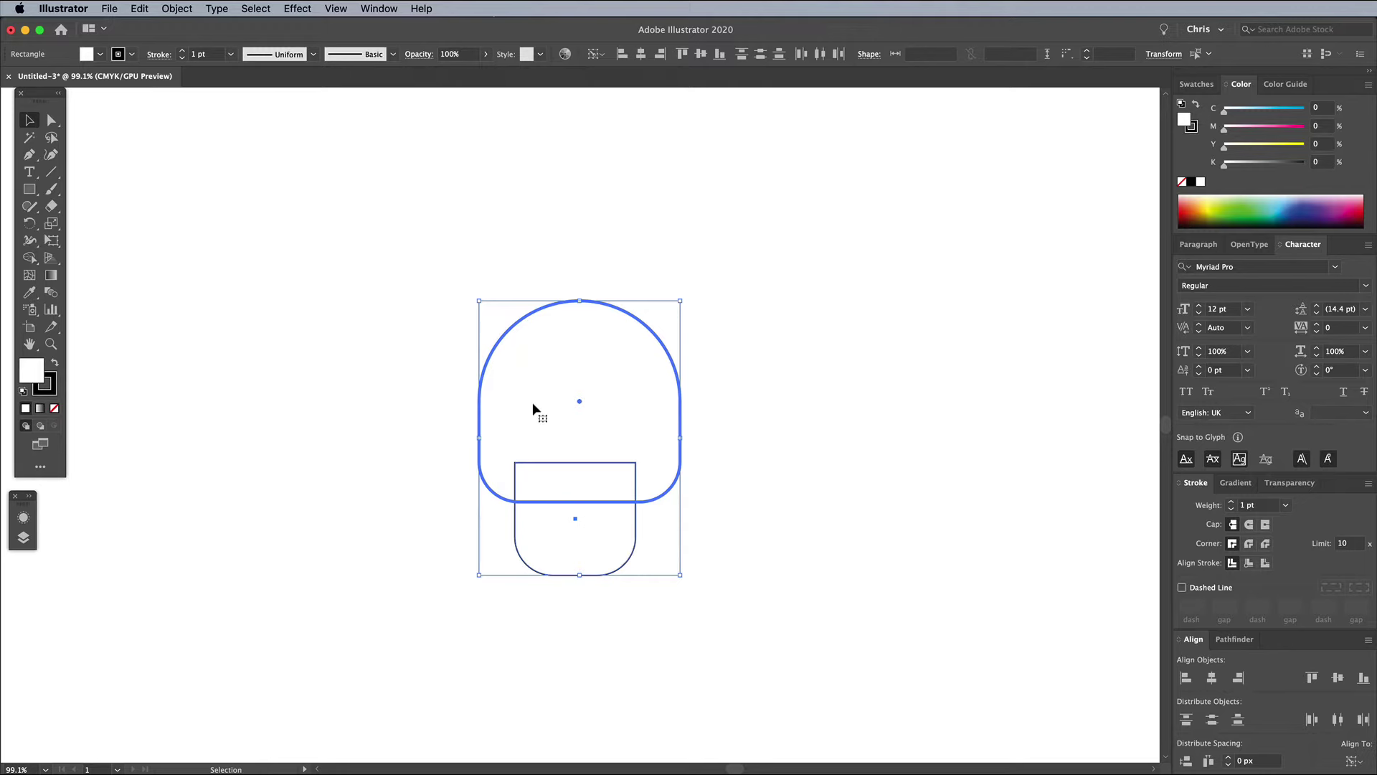
Centre the jaw horizontally under the dome and unite both into one path.
click(1211, 678)
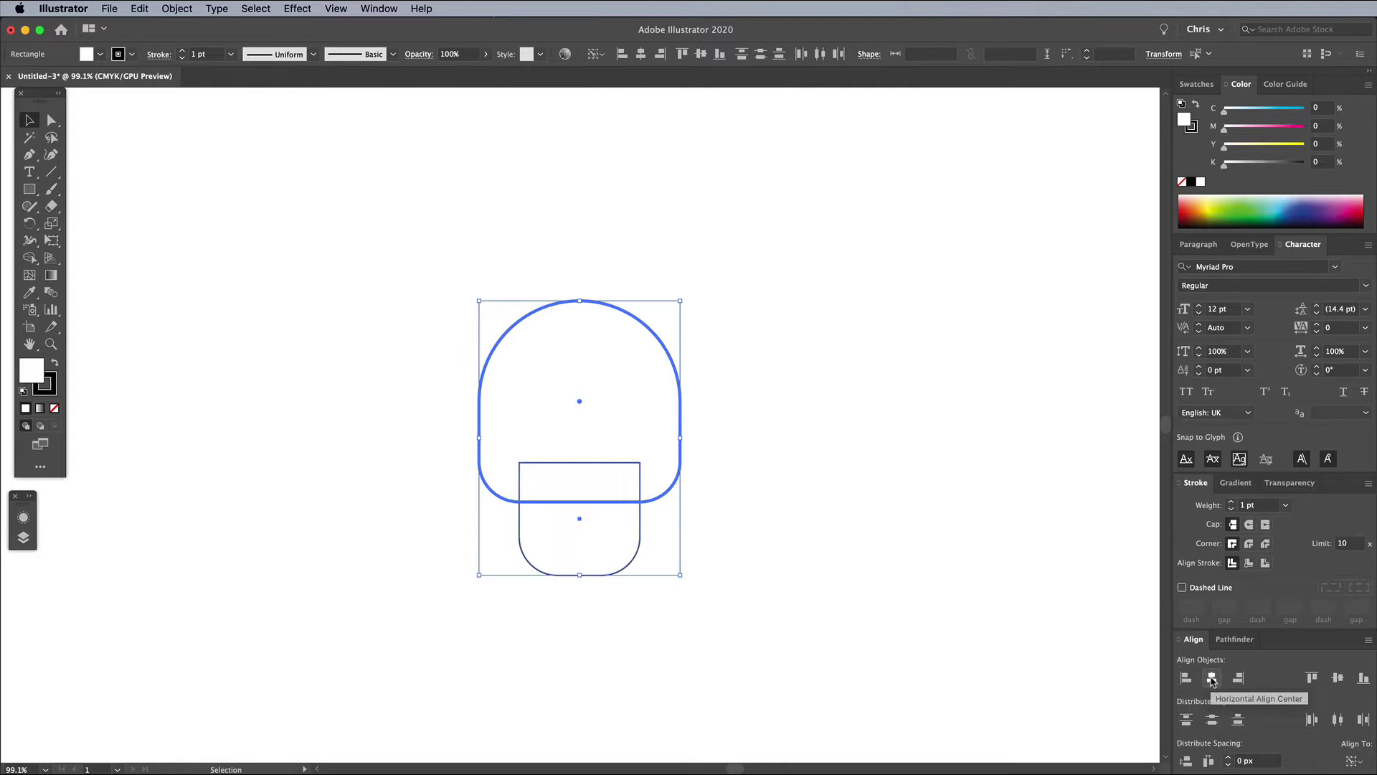
click(1234, 639)
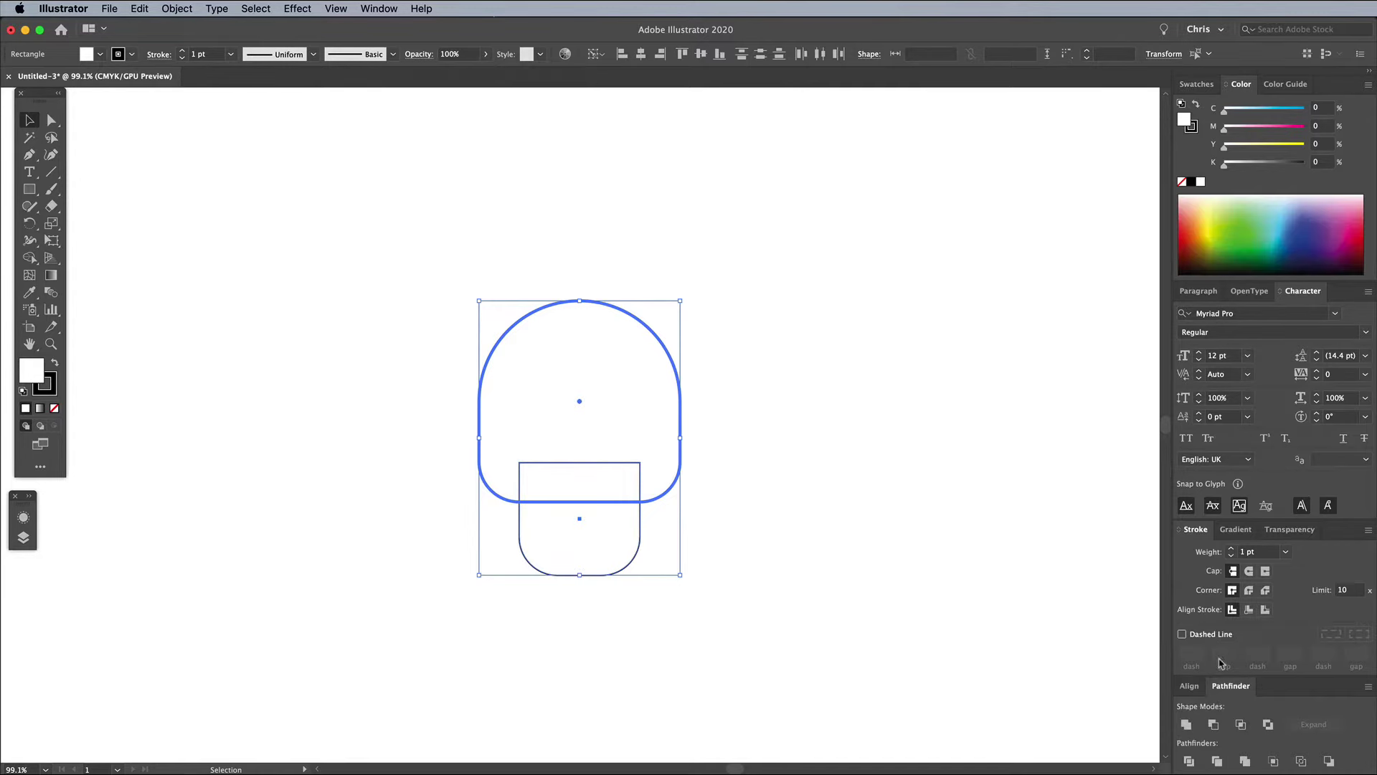
click(1187, 724)
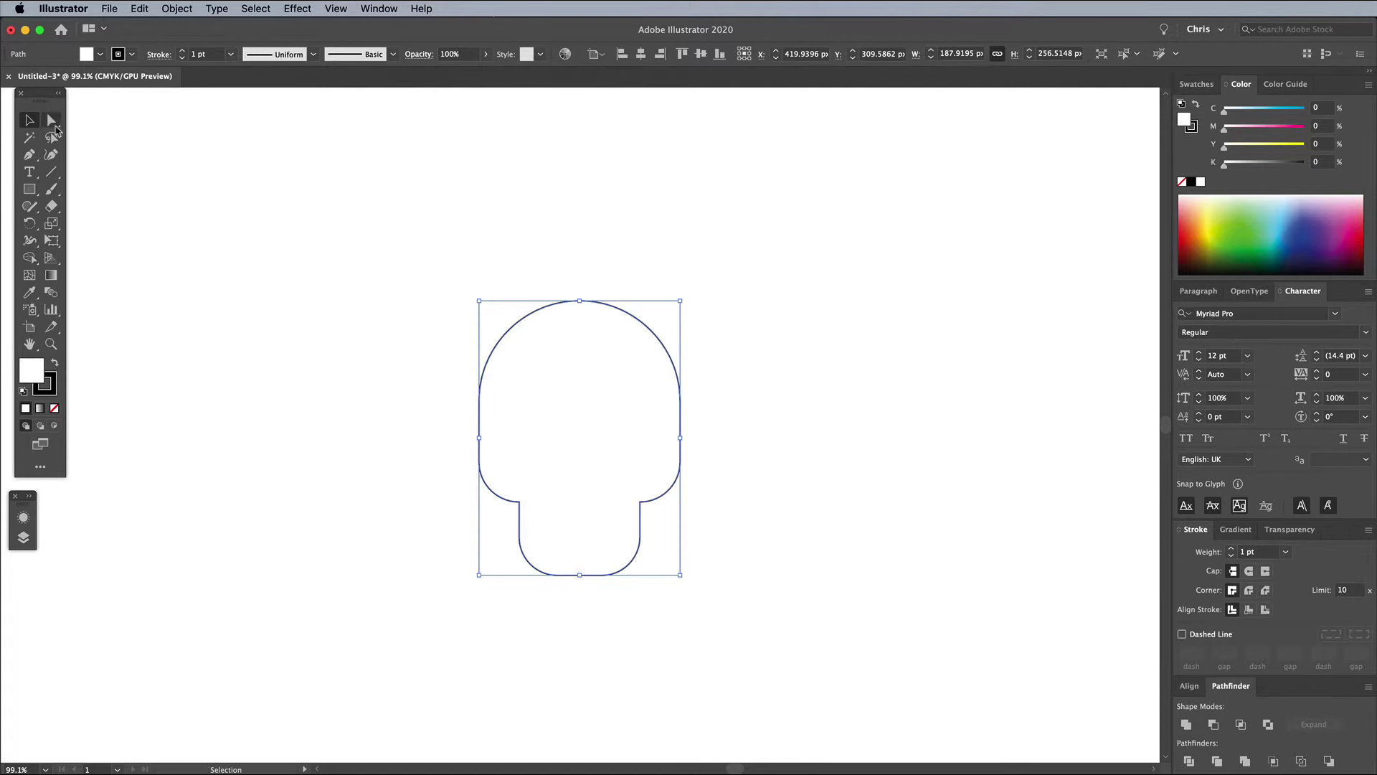
Nudge the skull's lower anchors up so the total height is about 236.5 px.
click(53, 127)
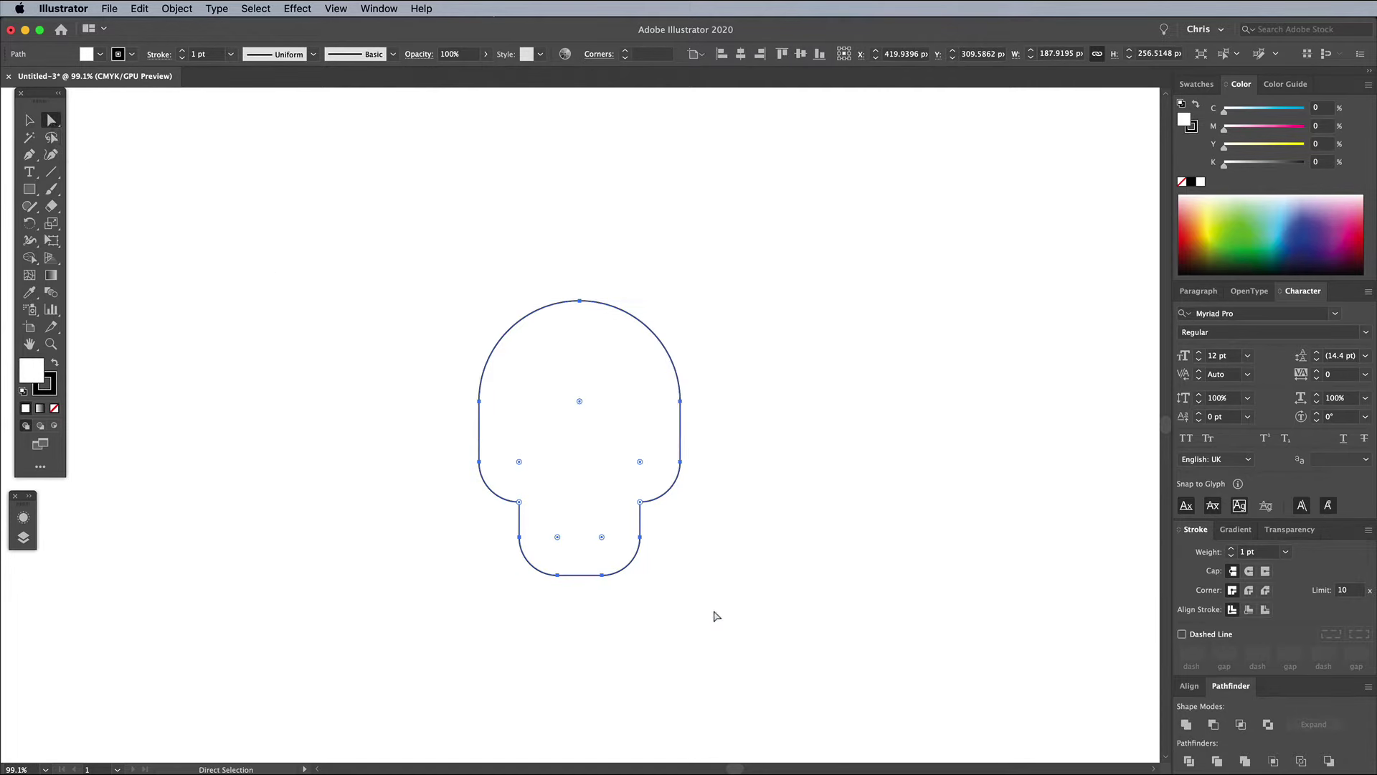
drag(714, 611, 441, 440)
key(shift+Up)
key(shift+Up)
key(shift+Up)
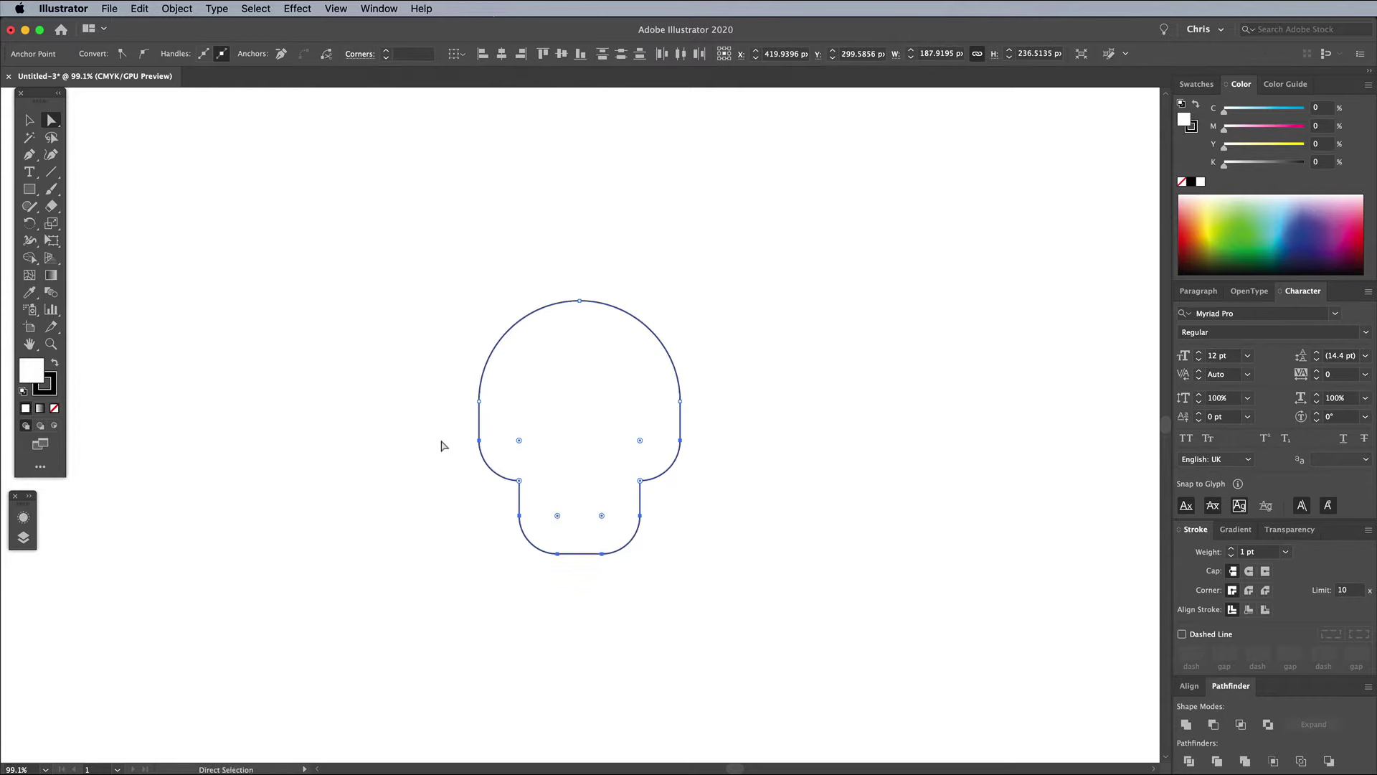
click(32, 126)
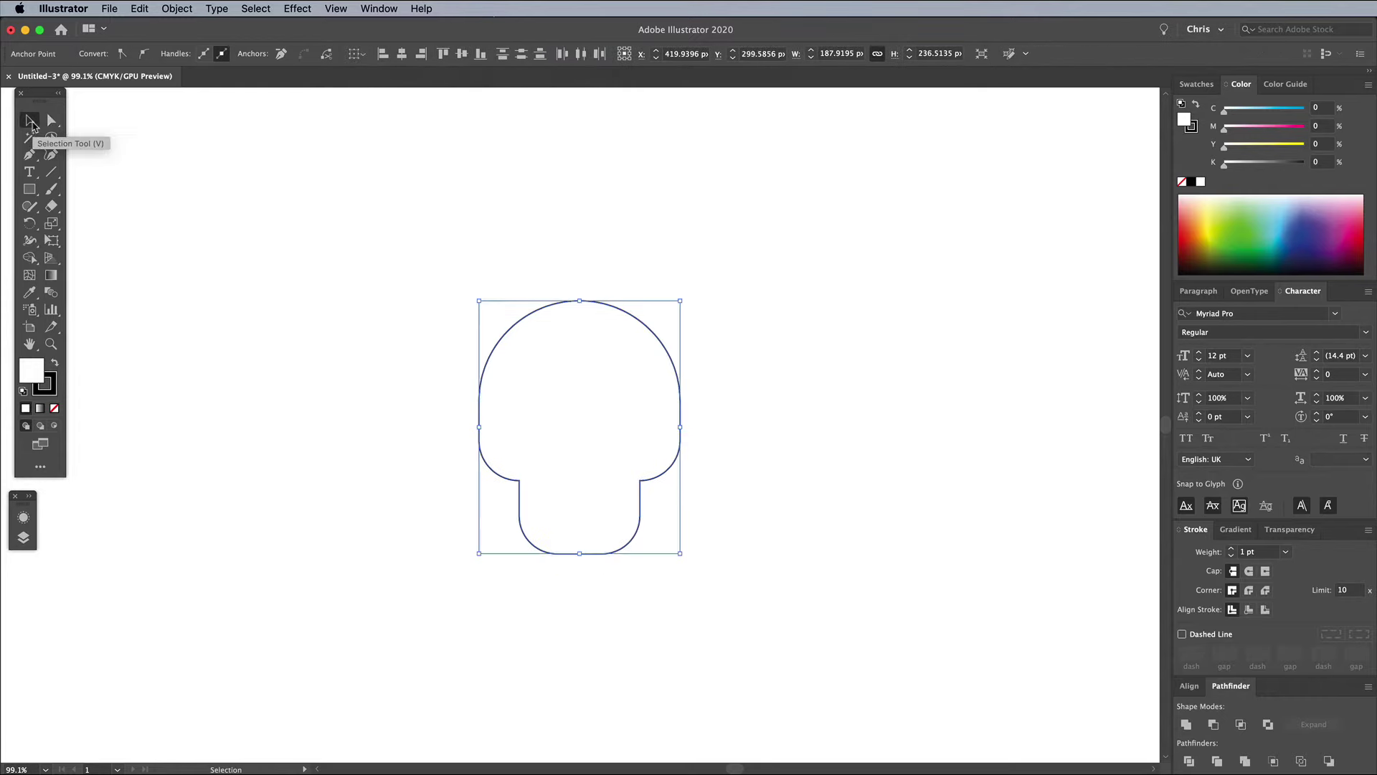
click(345, 369)
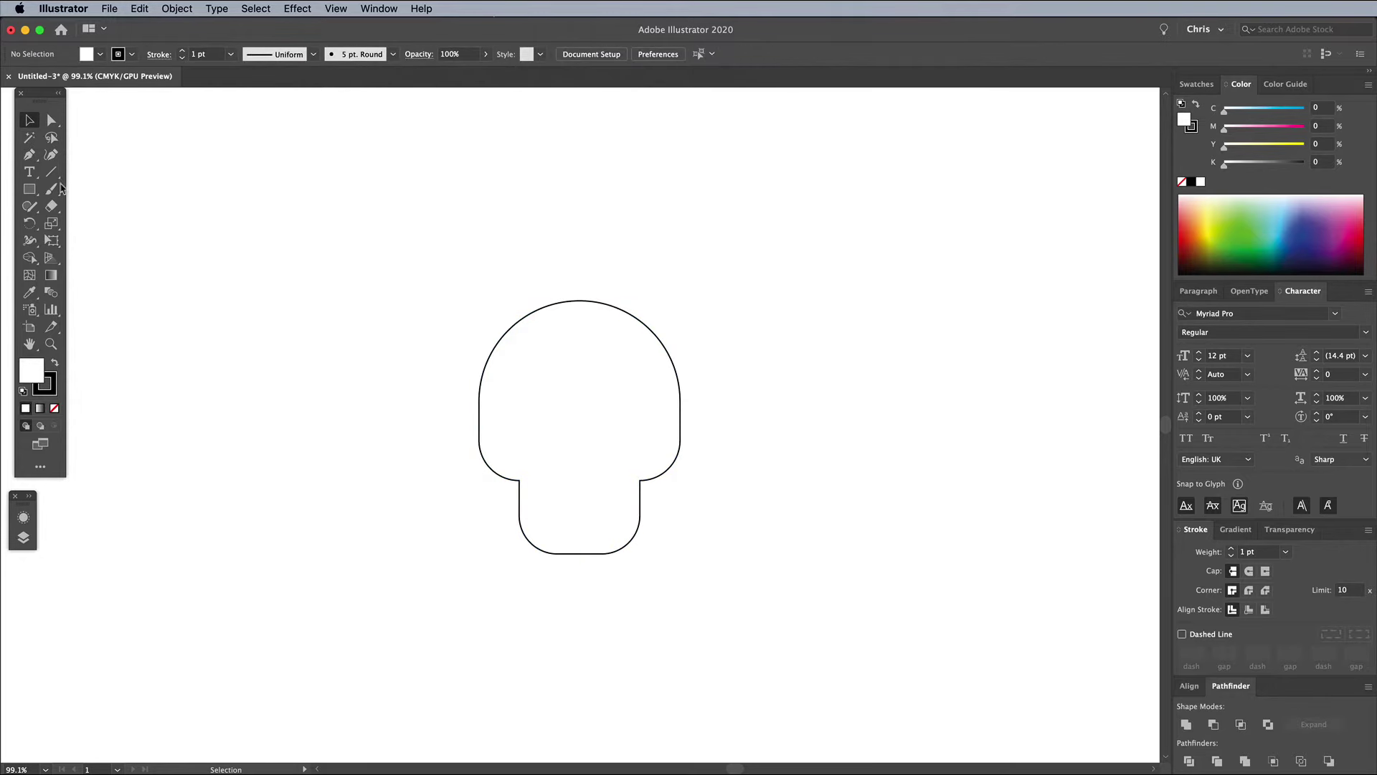
Zoom to 300% and draw a flipped arc from the skull's left inner corner.
drag(52, 174, 83, 188)
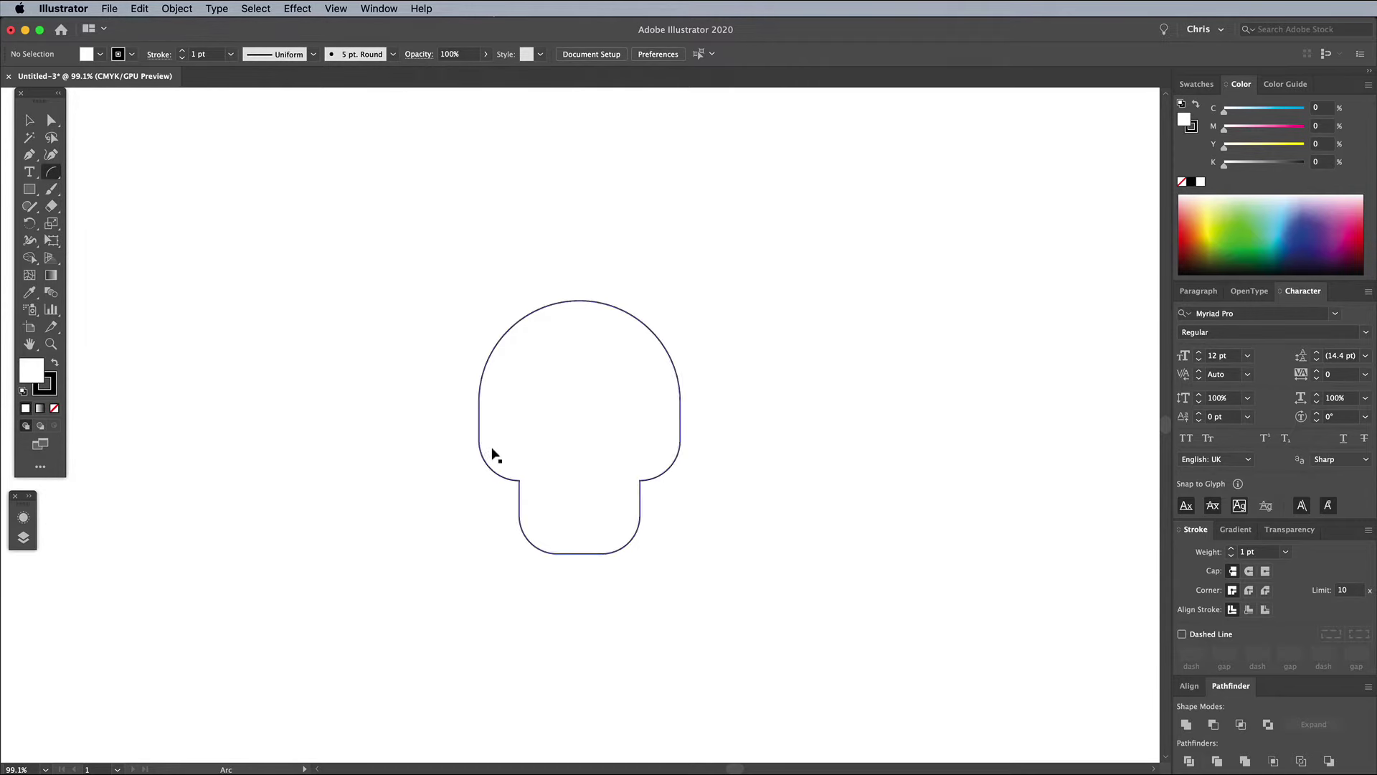
key(super+1)
key(super+equal)
key(super+equal)
key(super+equal)
drag(479, 532, 516, 314)
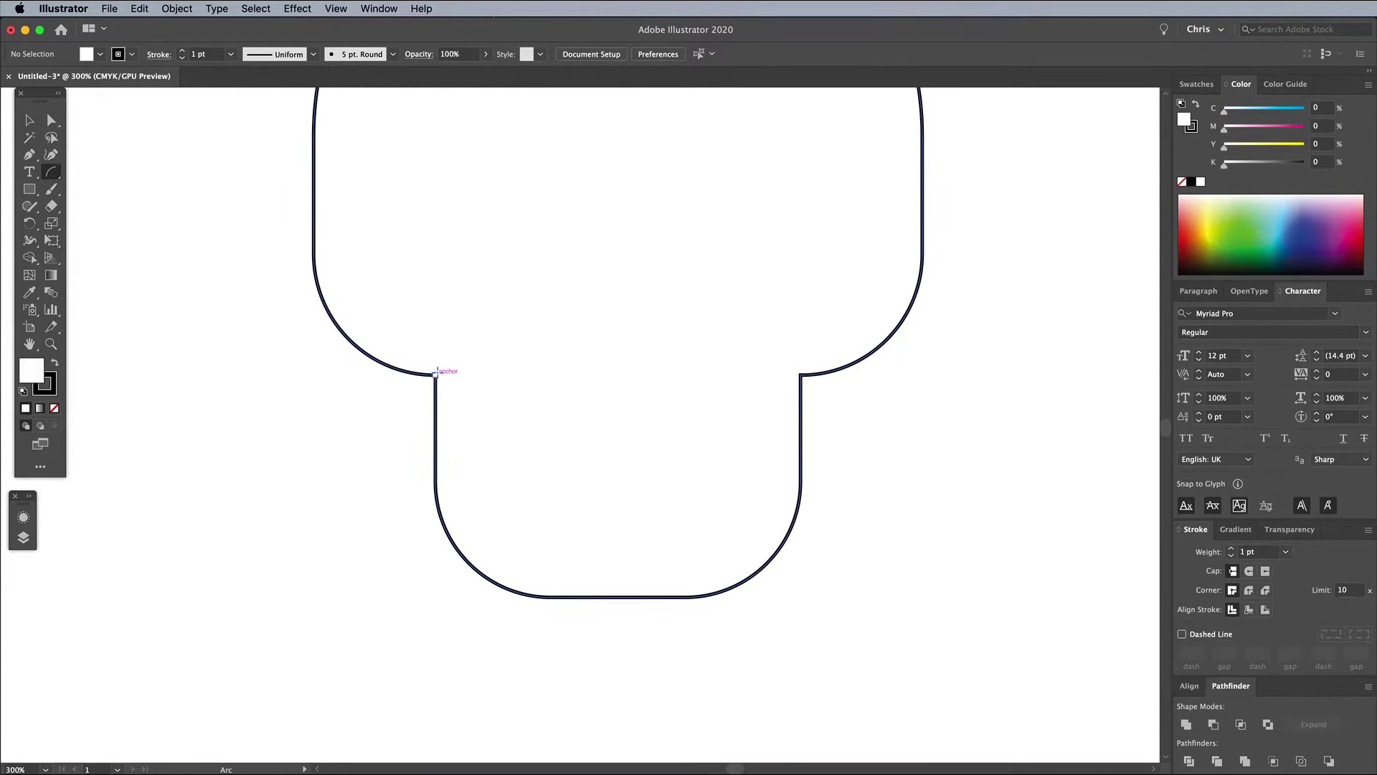
drag(435, 373, 500, 416)
key(f)
key(f)
Extend the arc with a straight vertical segment down inside the jaw.
click(30, 155)
click(500, 440)
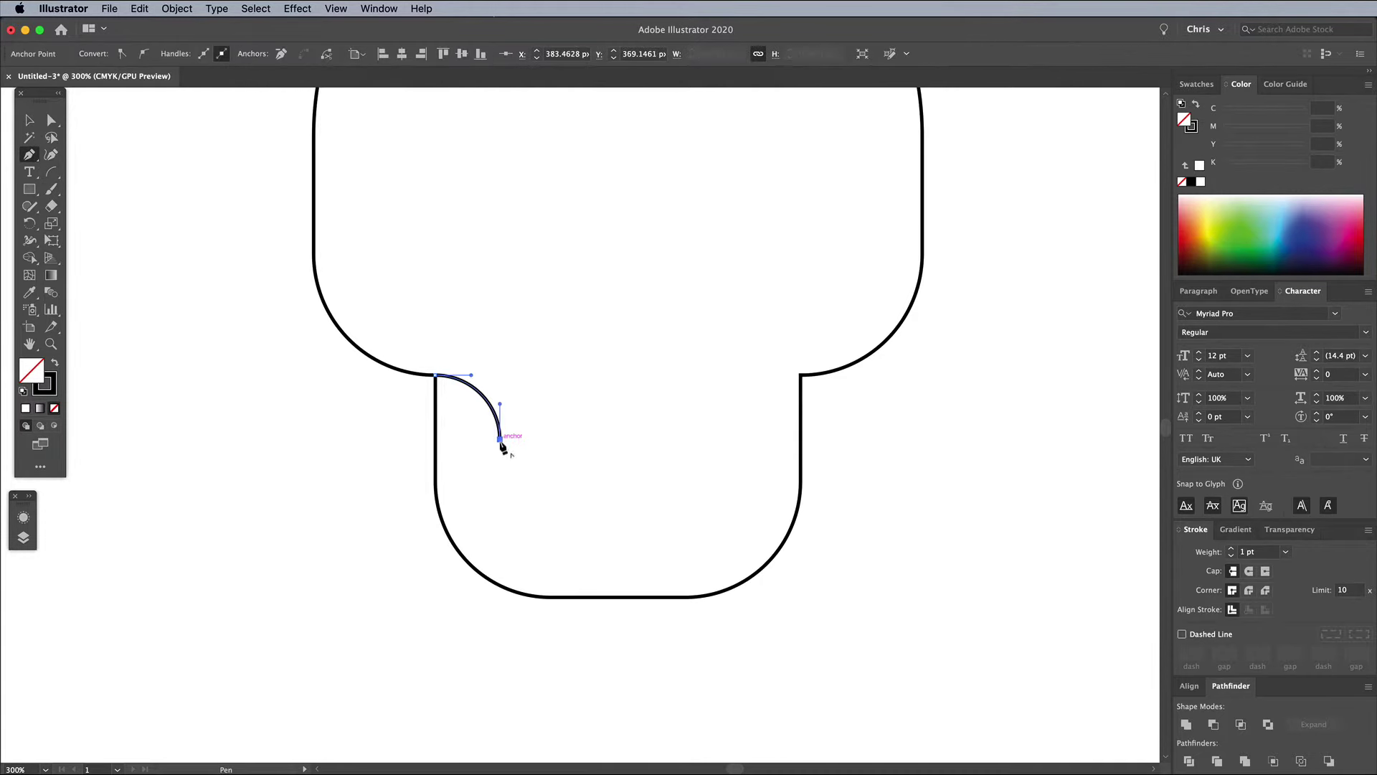
click(499, 508)
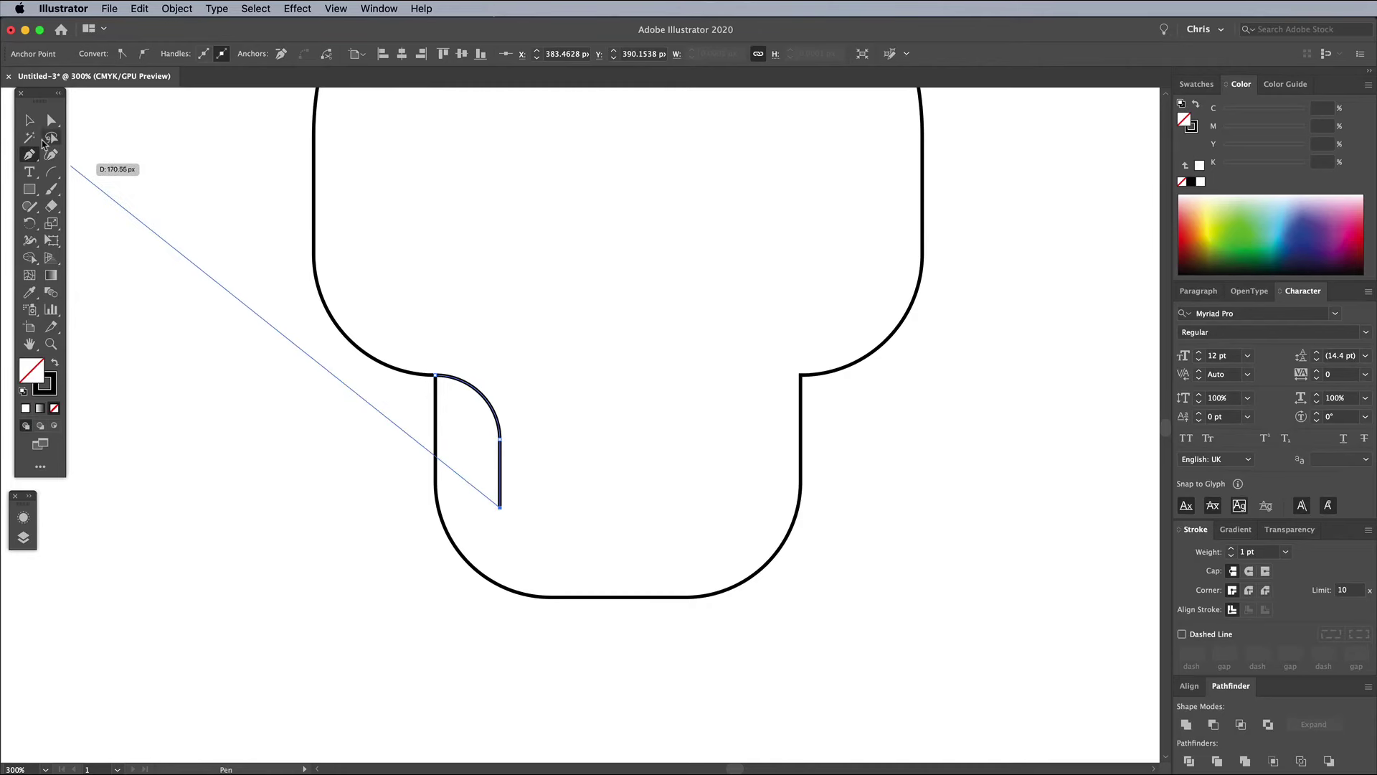
click(32, 127)
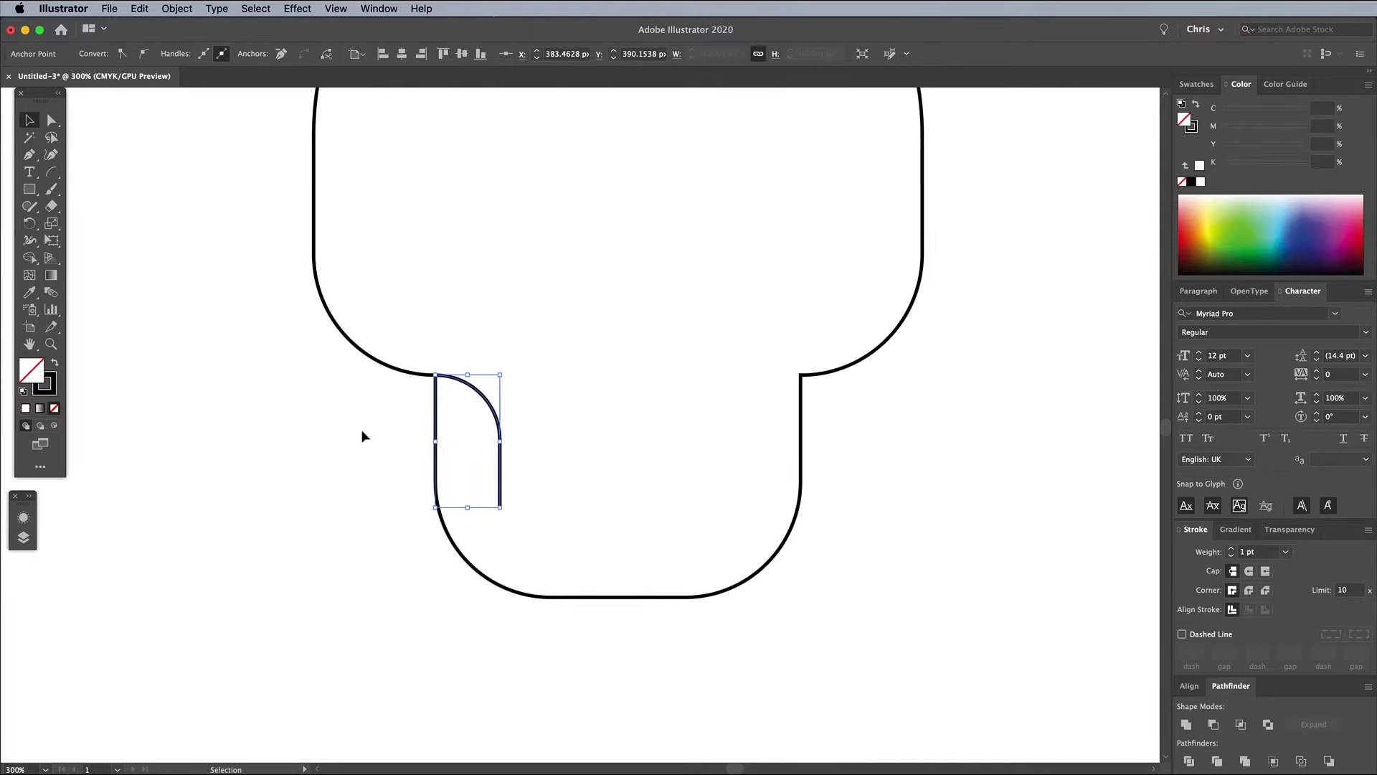
click(390, 433)
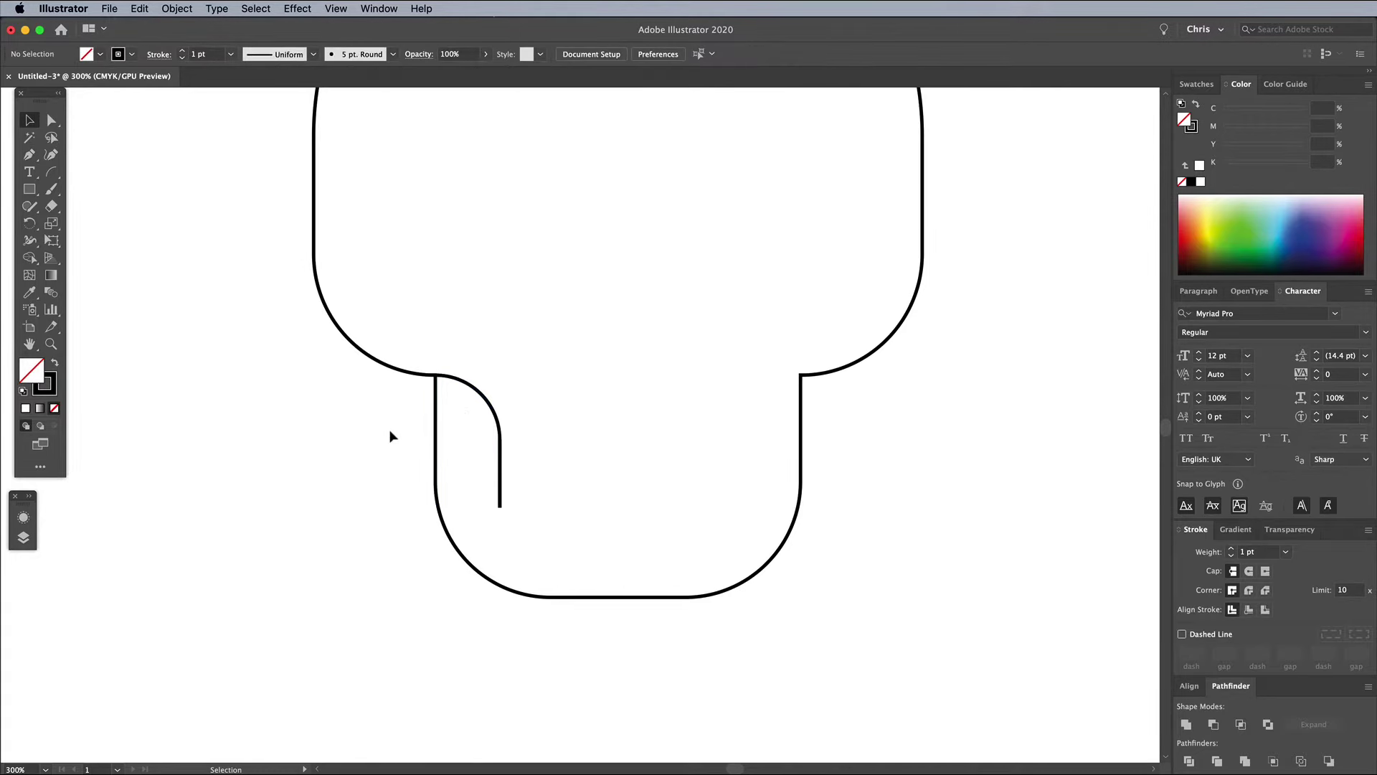
click(495, 407)
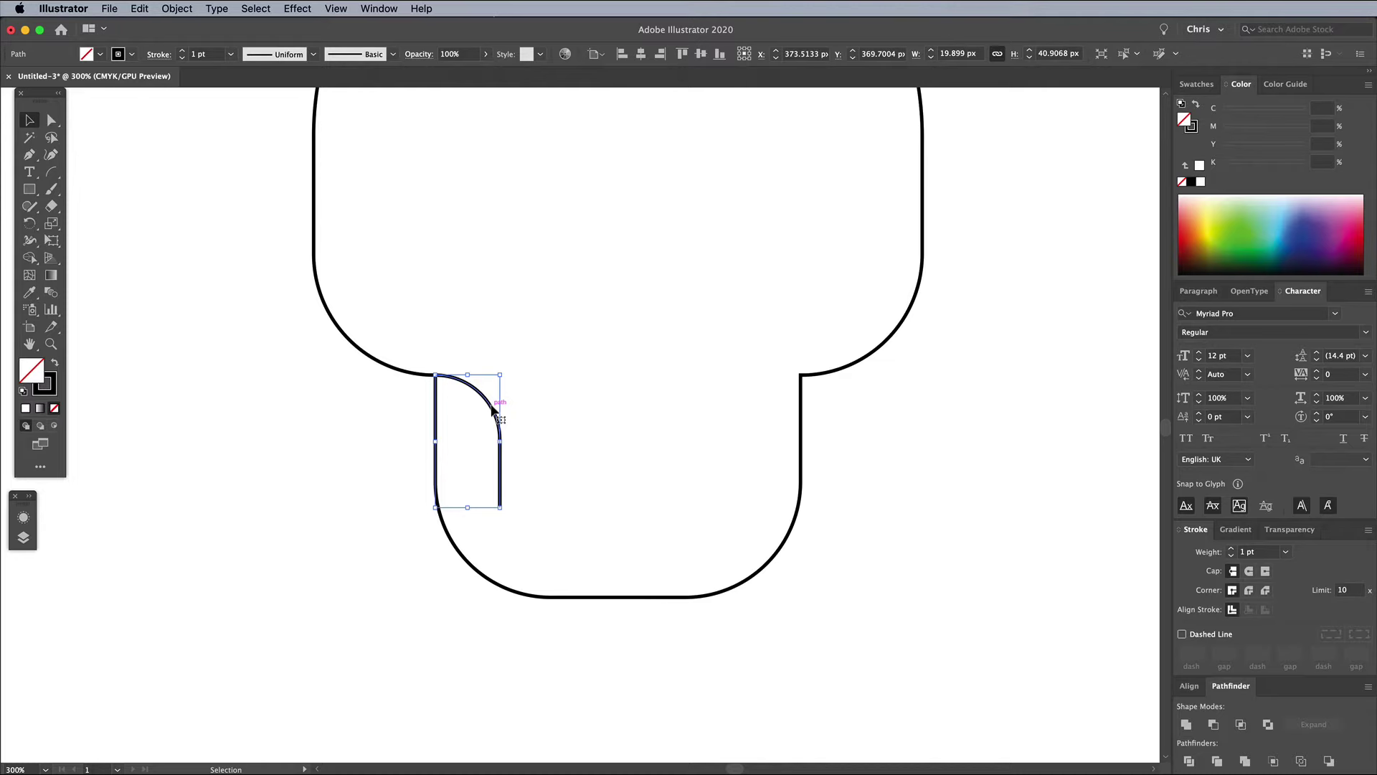
Reflect a vertical copy of the curved line and move it to the jaw's right inner corner.
click(186, 9)
mouse_move(195, 27)
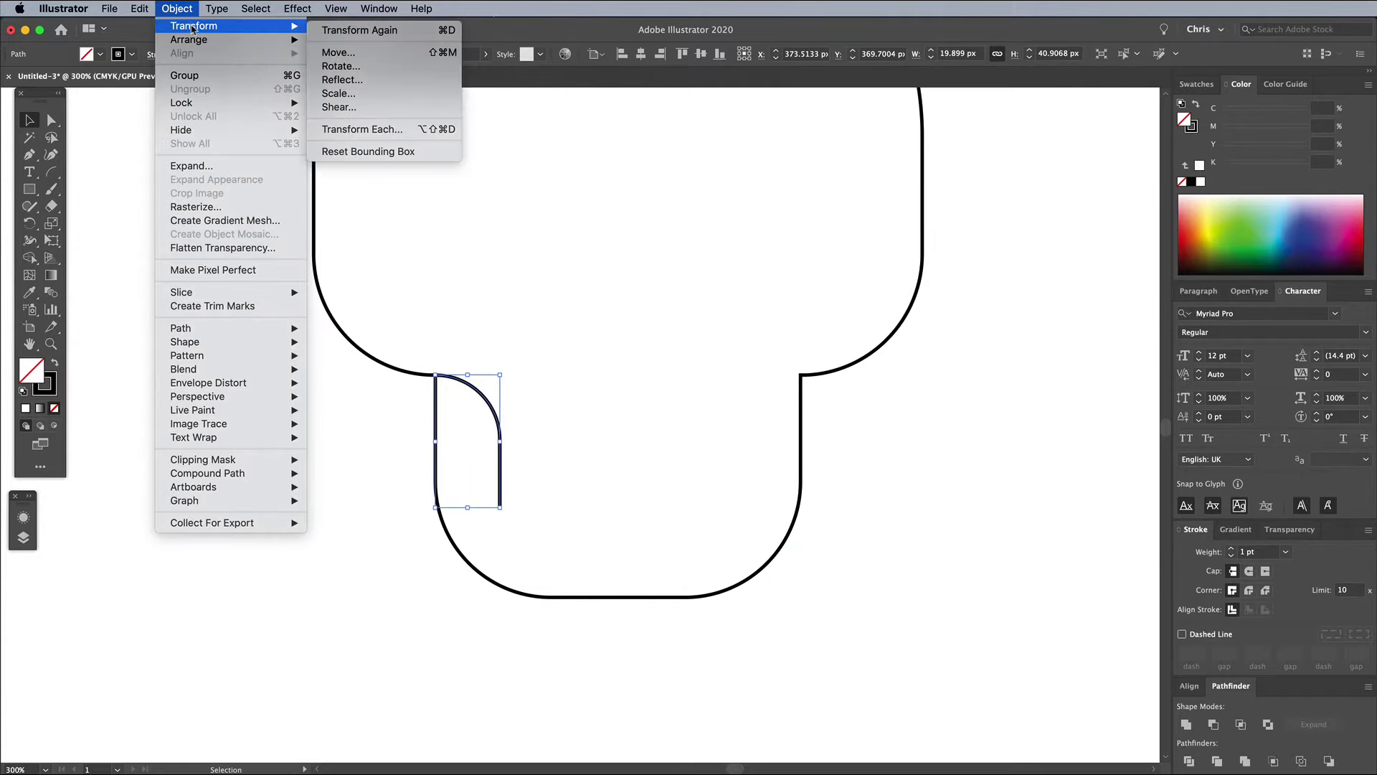
click(356, 80)
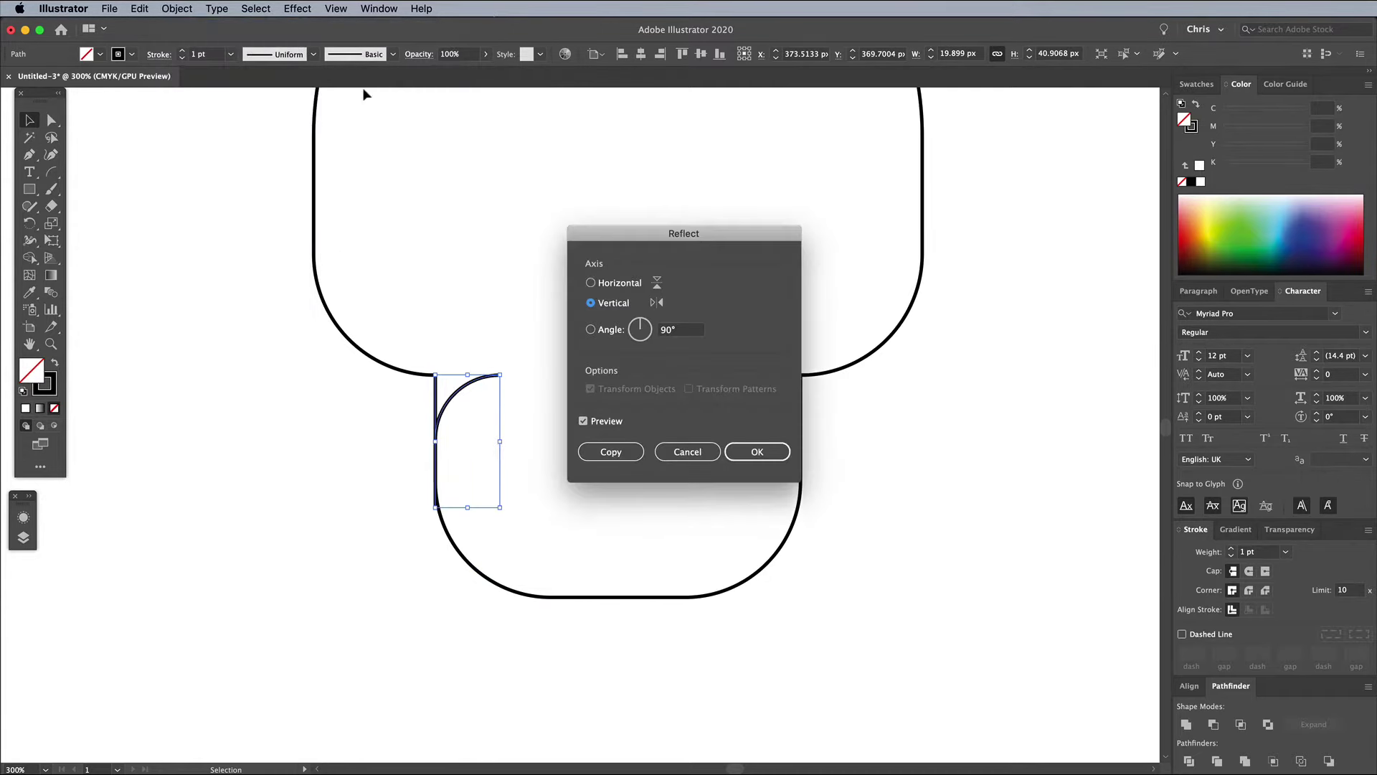
click(621, 451)
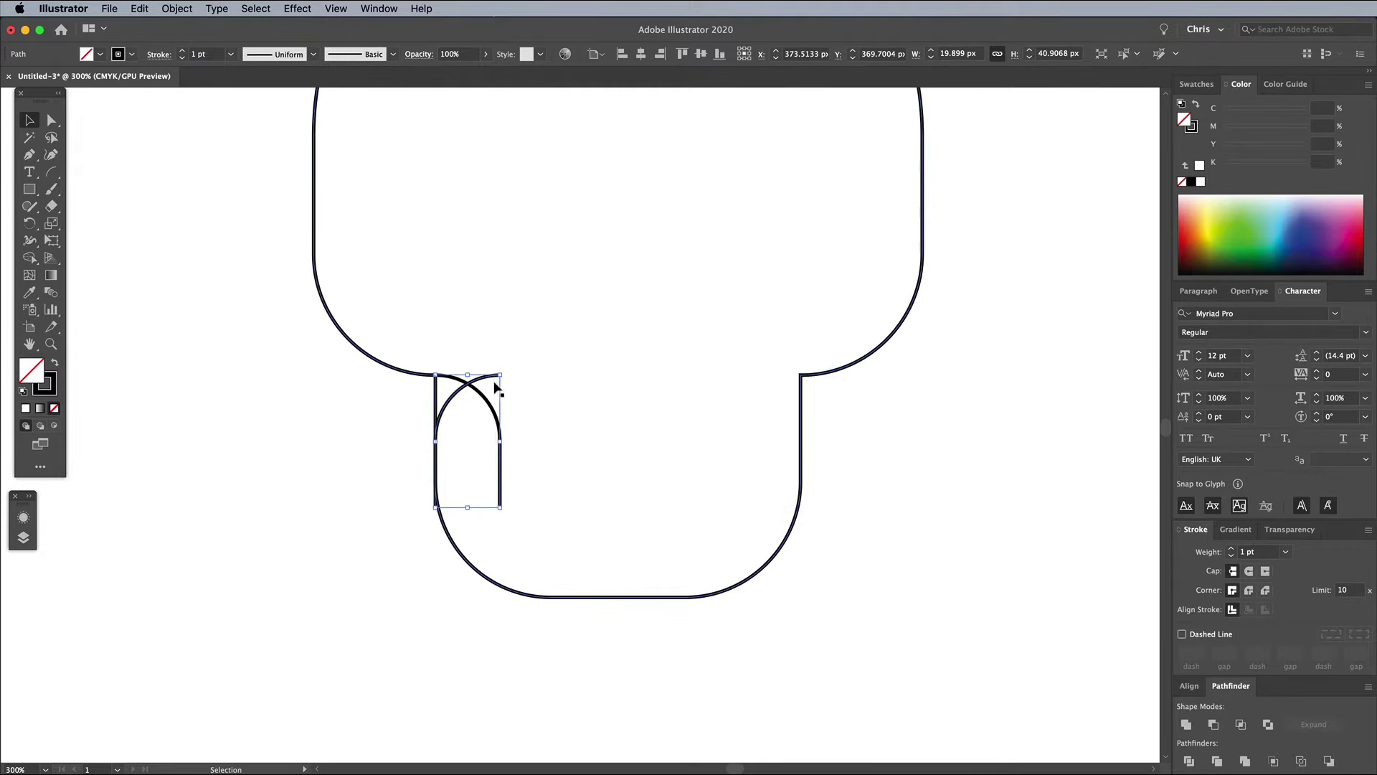
drag(484, 389, 784, 385)
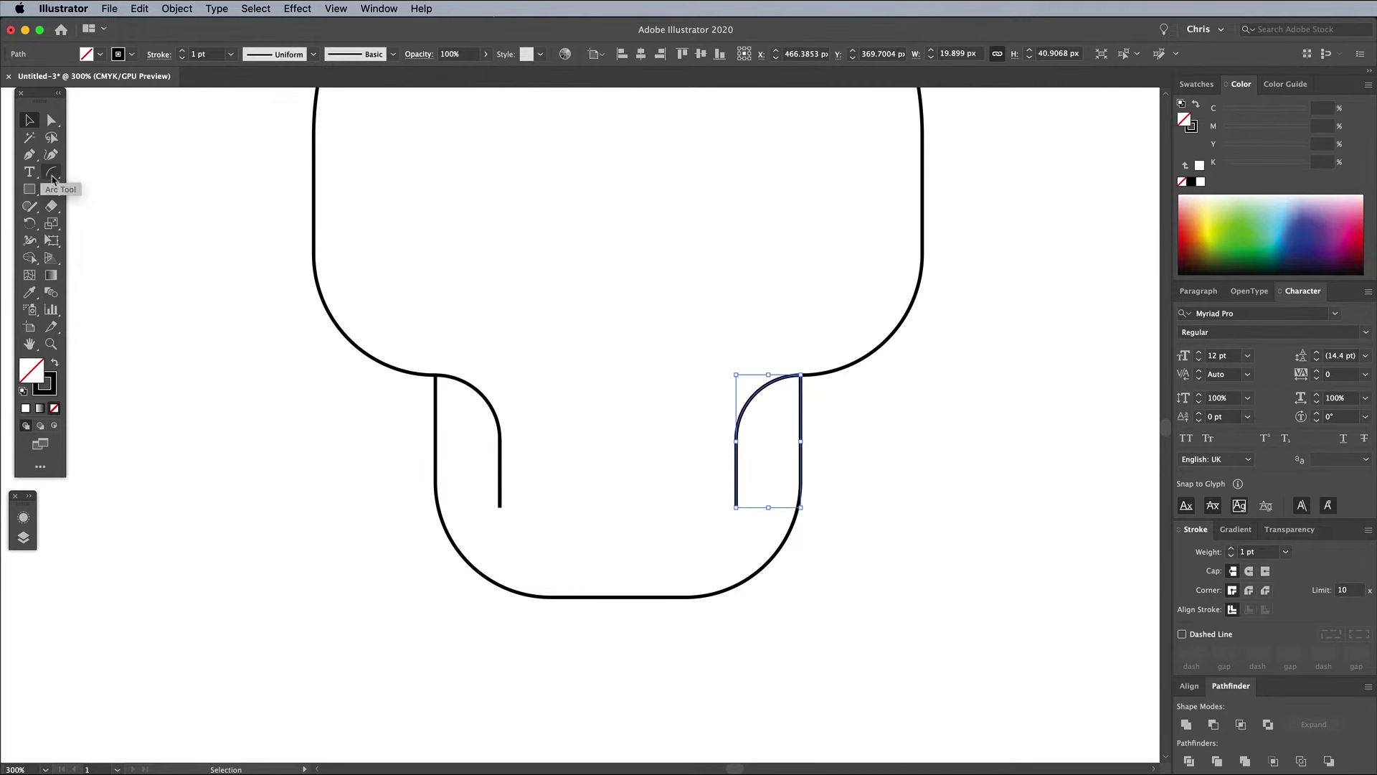
Draw a vertical tooth line in the jaw and duplicate it into four evenly spaced lines.
drag(54, 179, 70, 172)
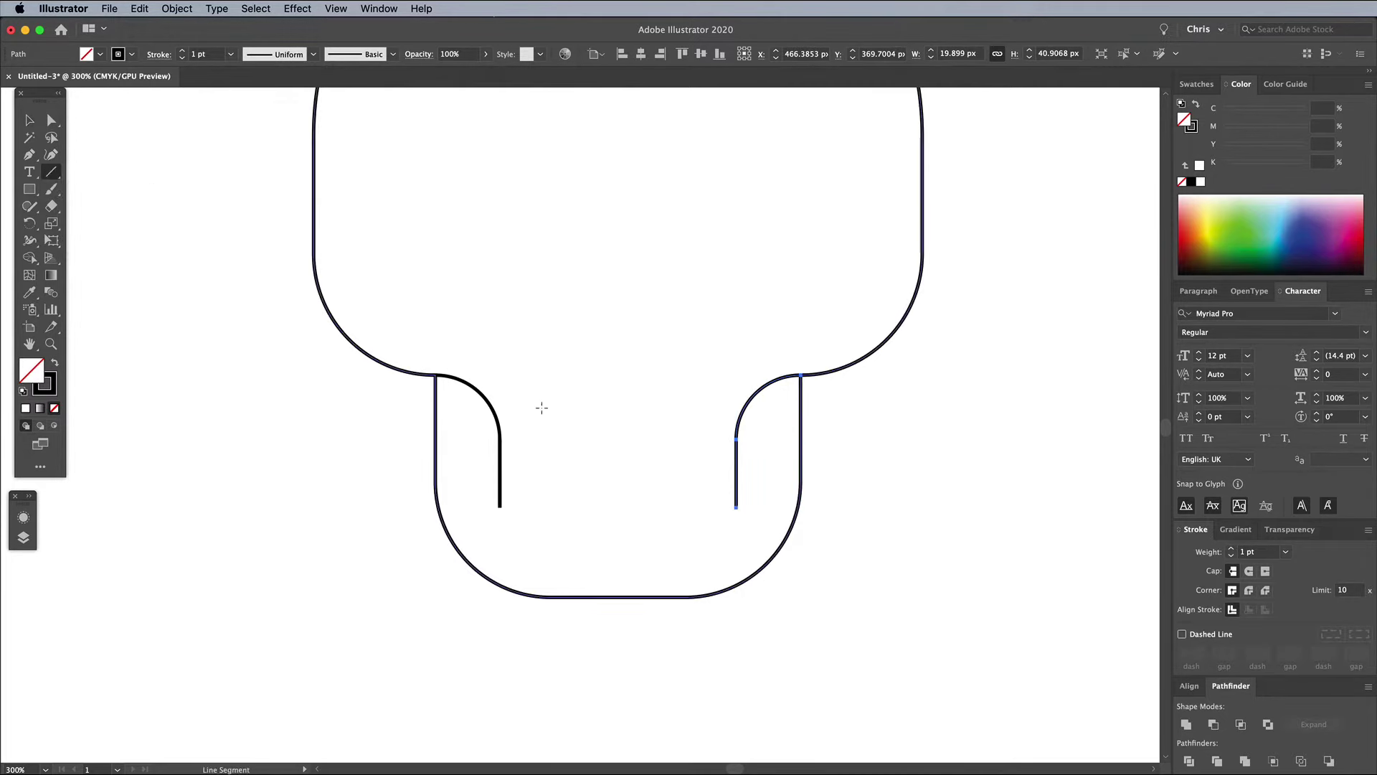
drag(541, 407, 541, 505)
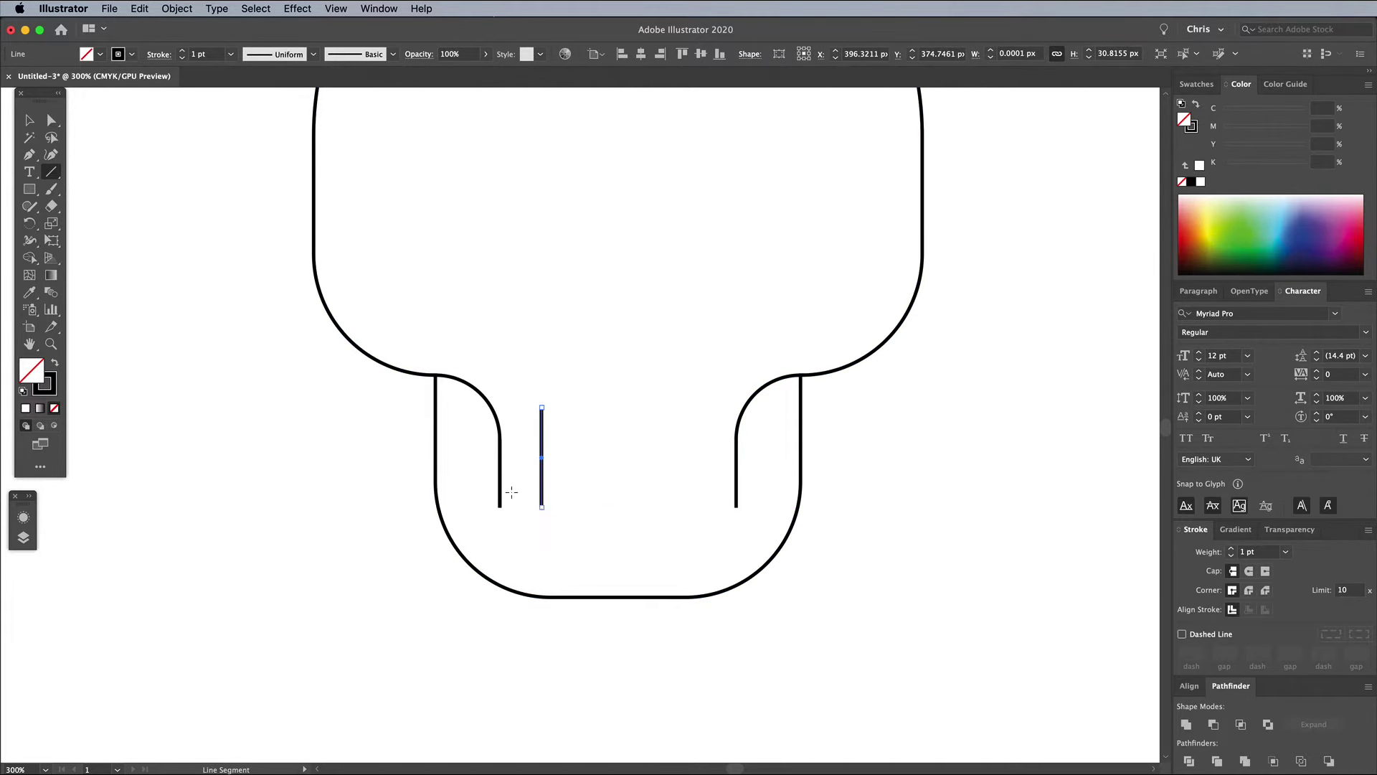
click(28, 122)
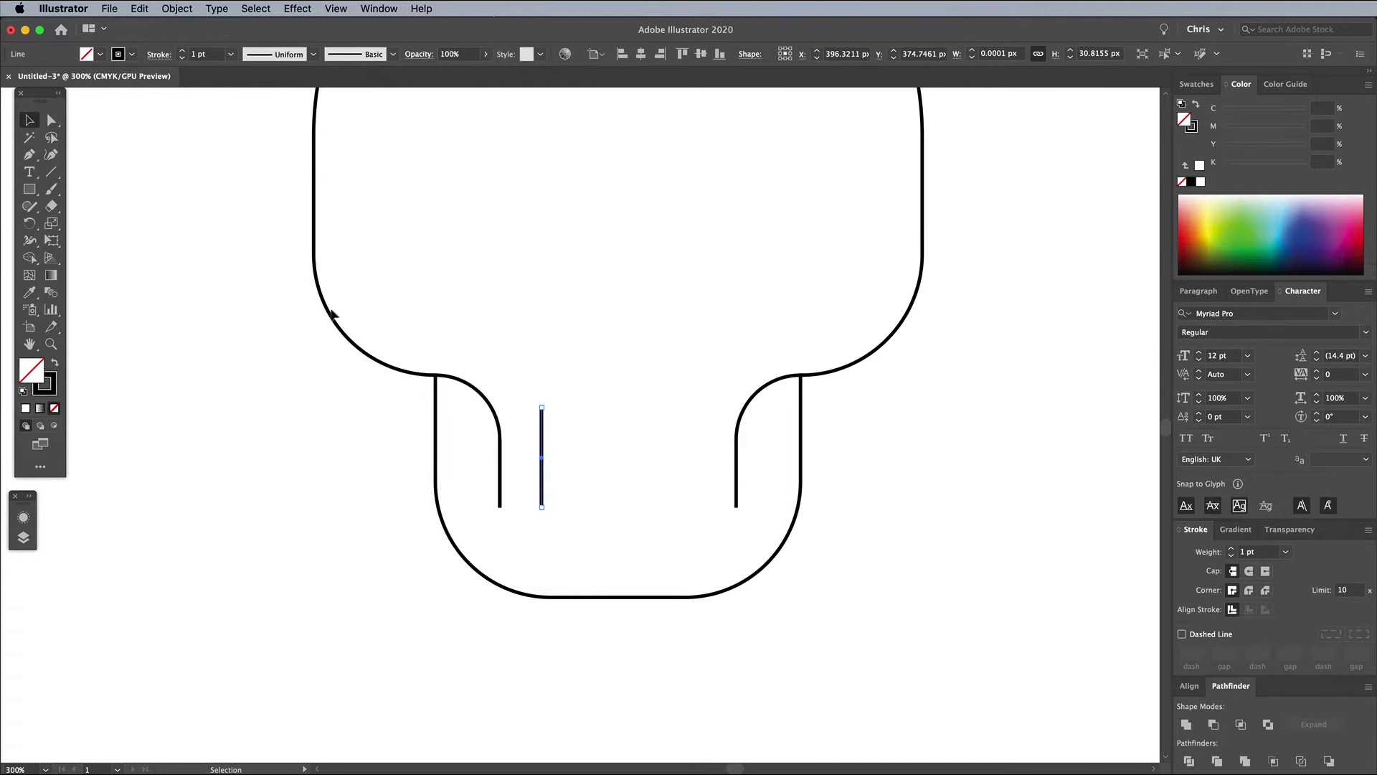
drag(542, 440, 588, 446)
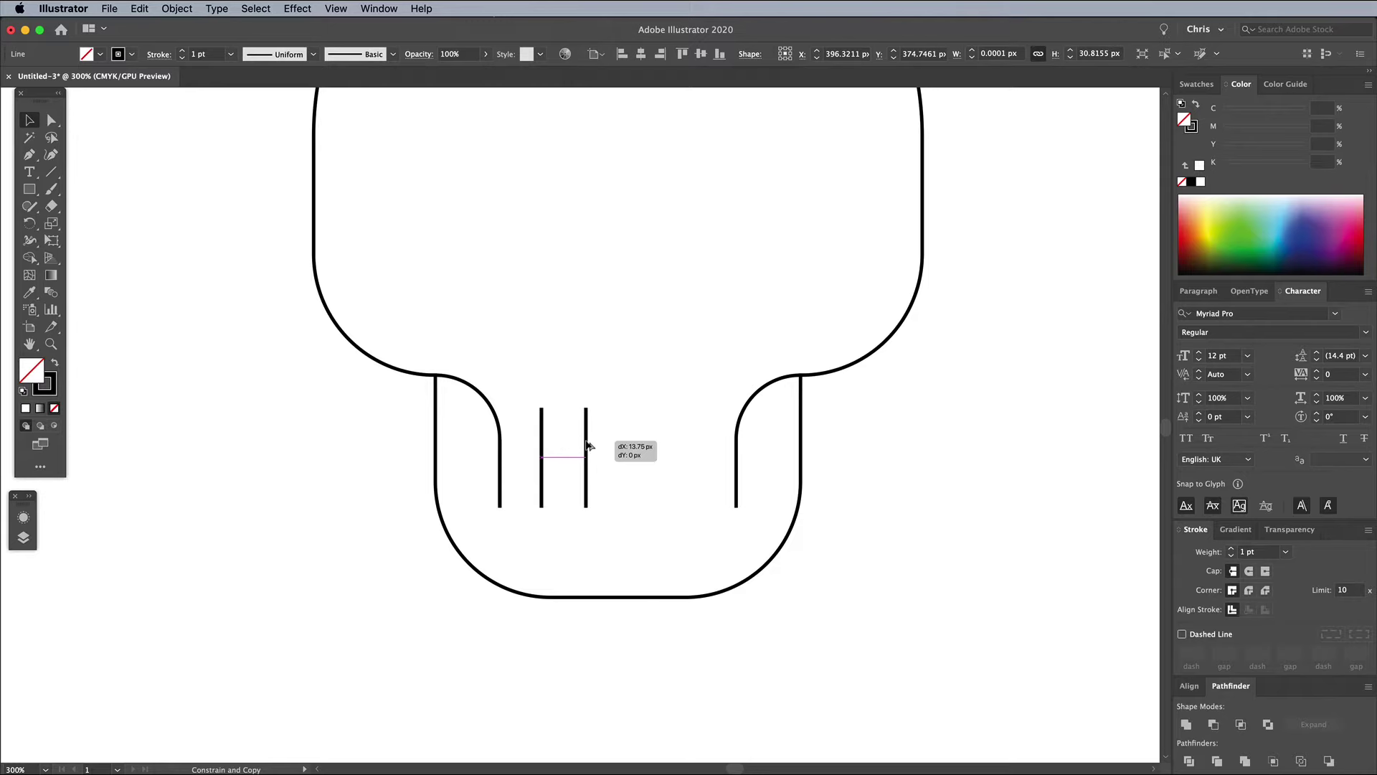
drag(586, 445, 587, 445)
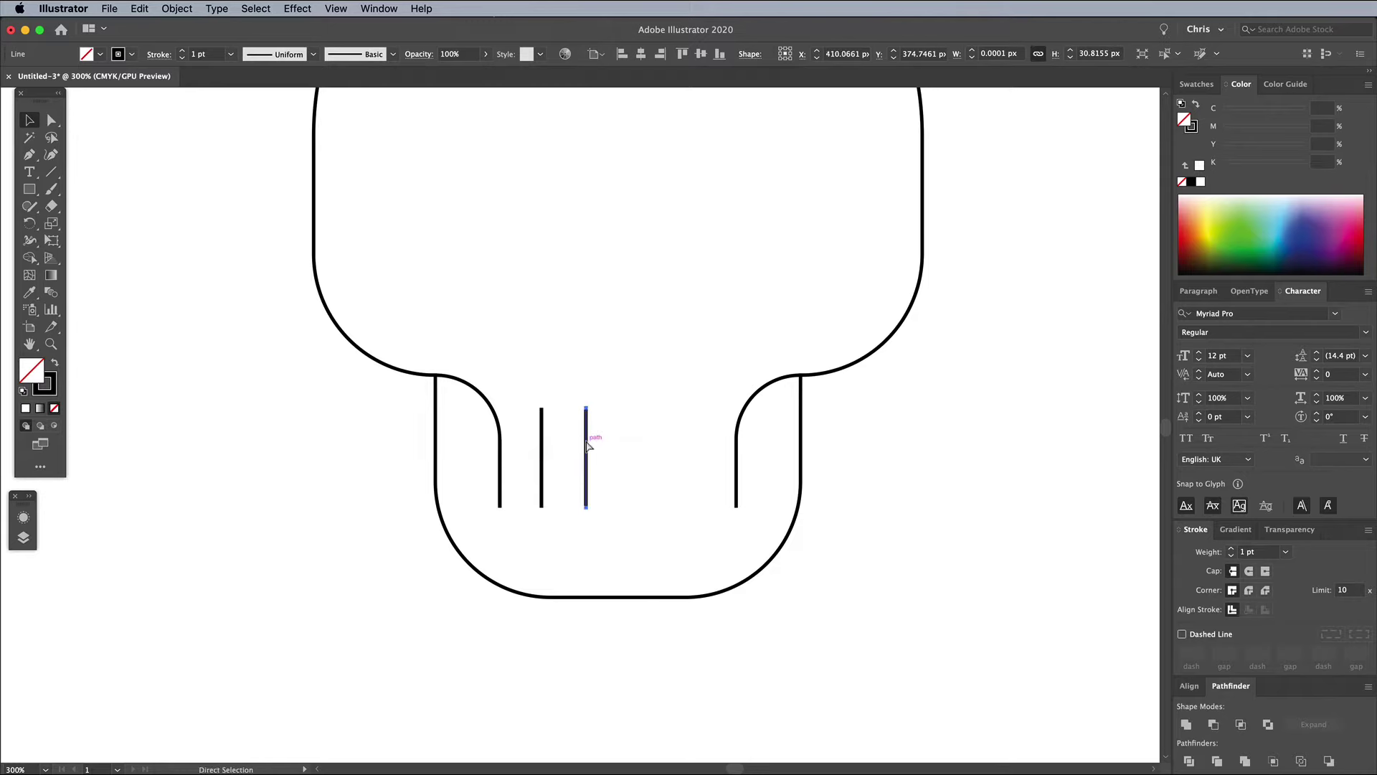
key(super+d)
key(super+d)
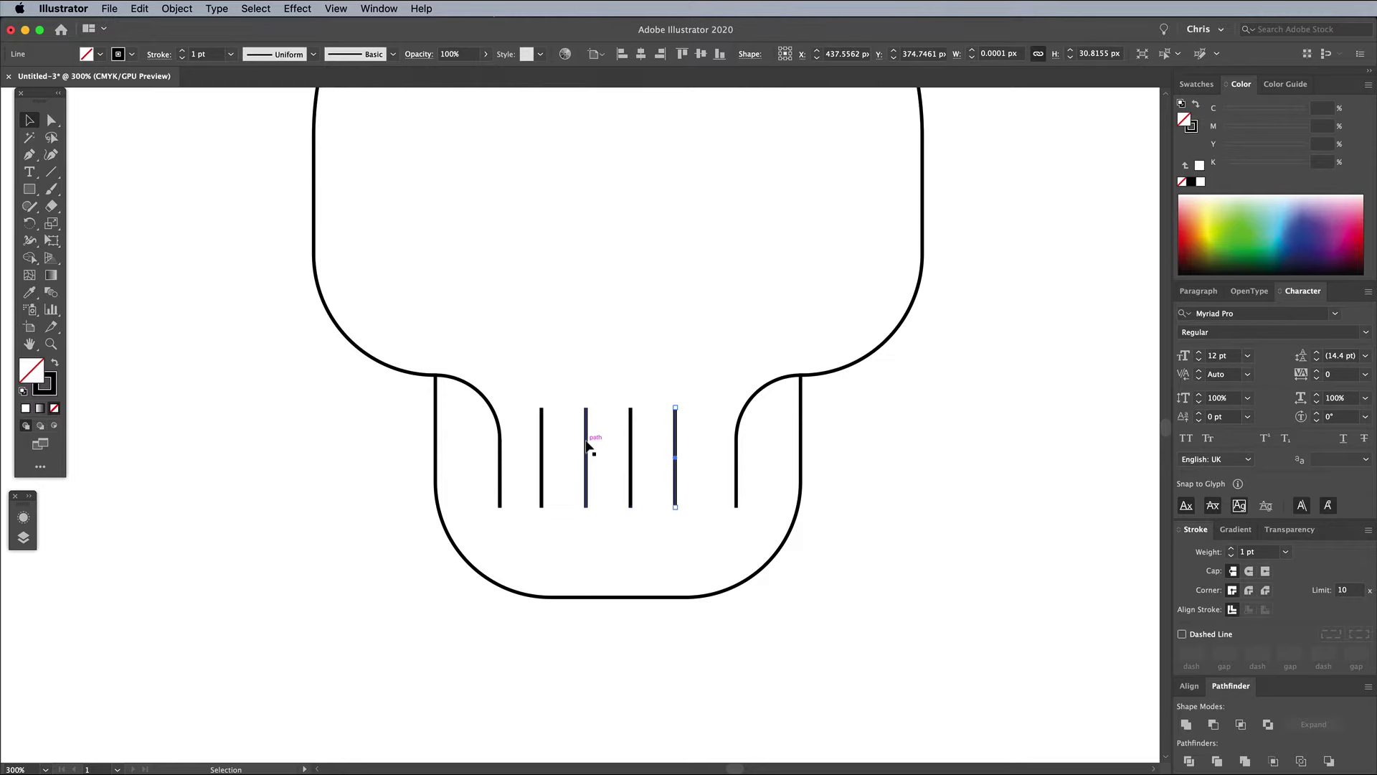
Select all four tooth lines and group them.
shift+click(671, 449)
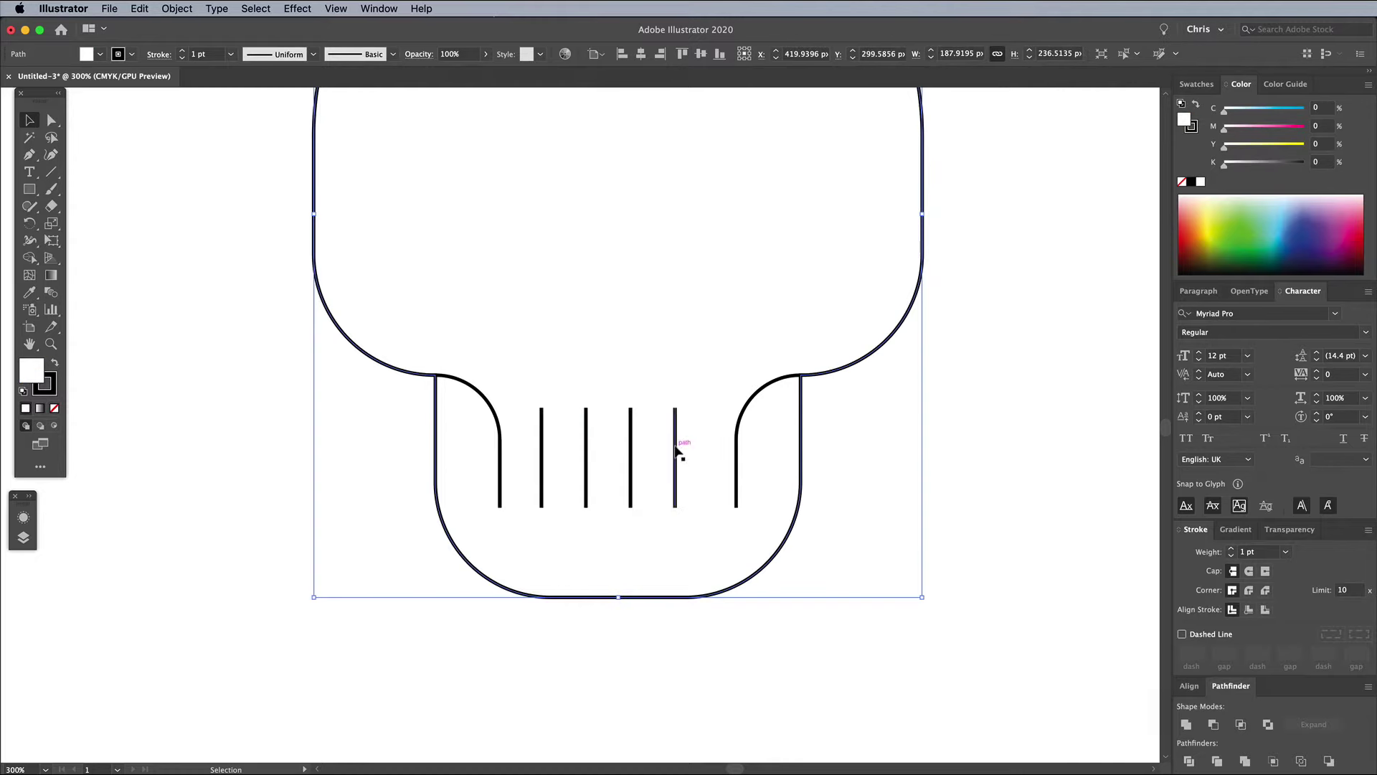
shift+click(661, 454)
shift+click(631, 452)
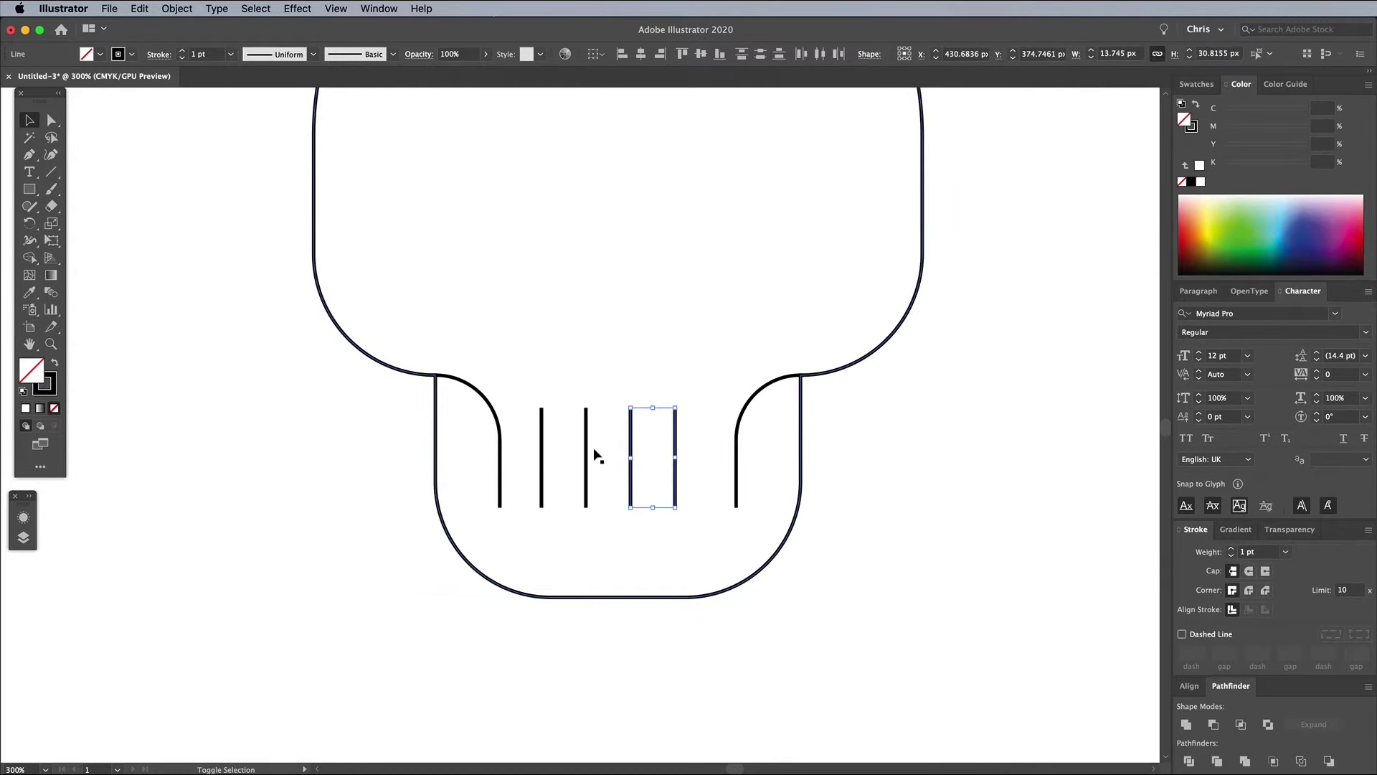
shift+click(586, 456)
shift+click(541, 455)
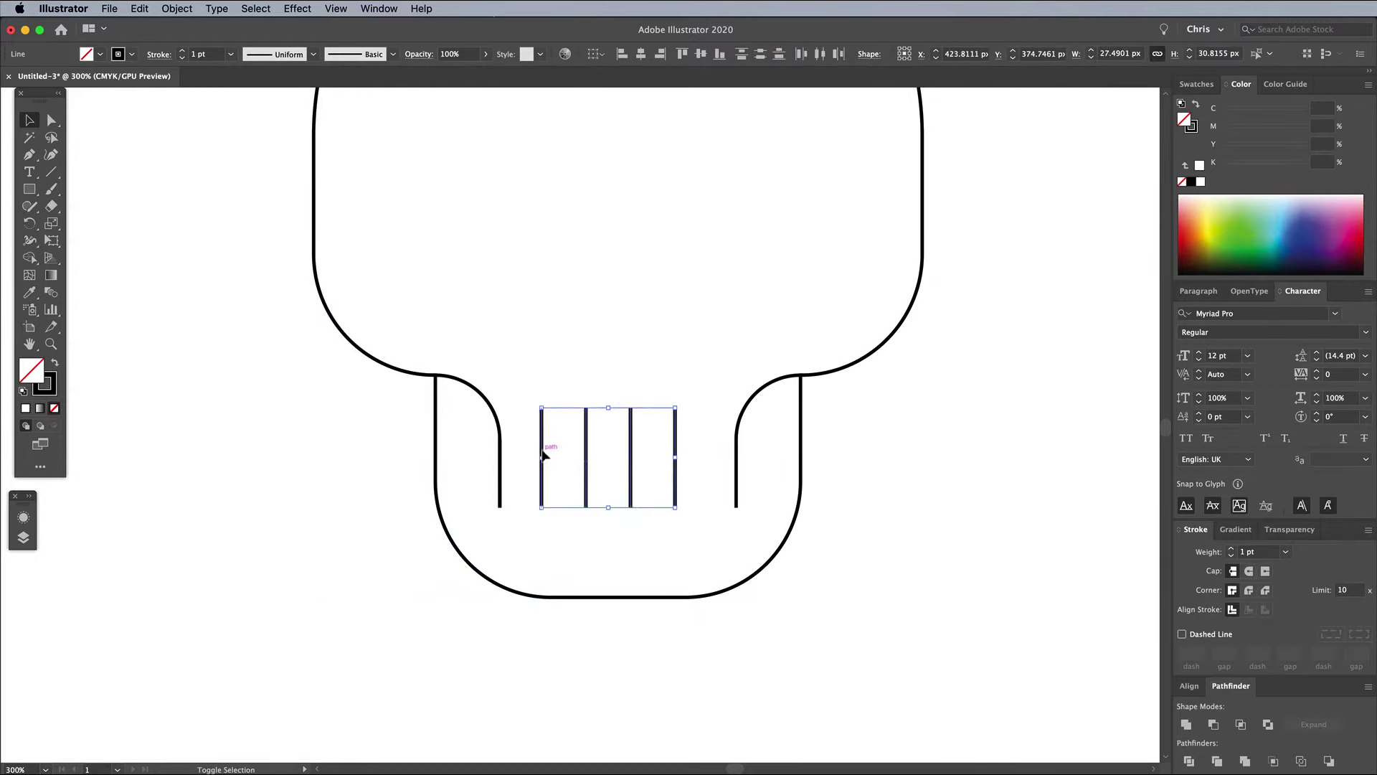
key(a)
key(v)
right_click(543, 441)
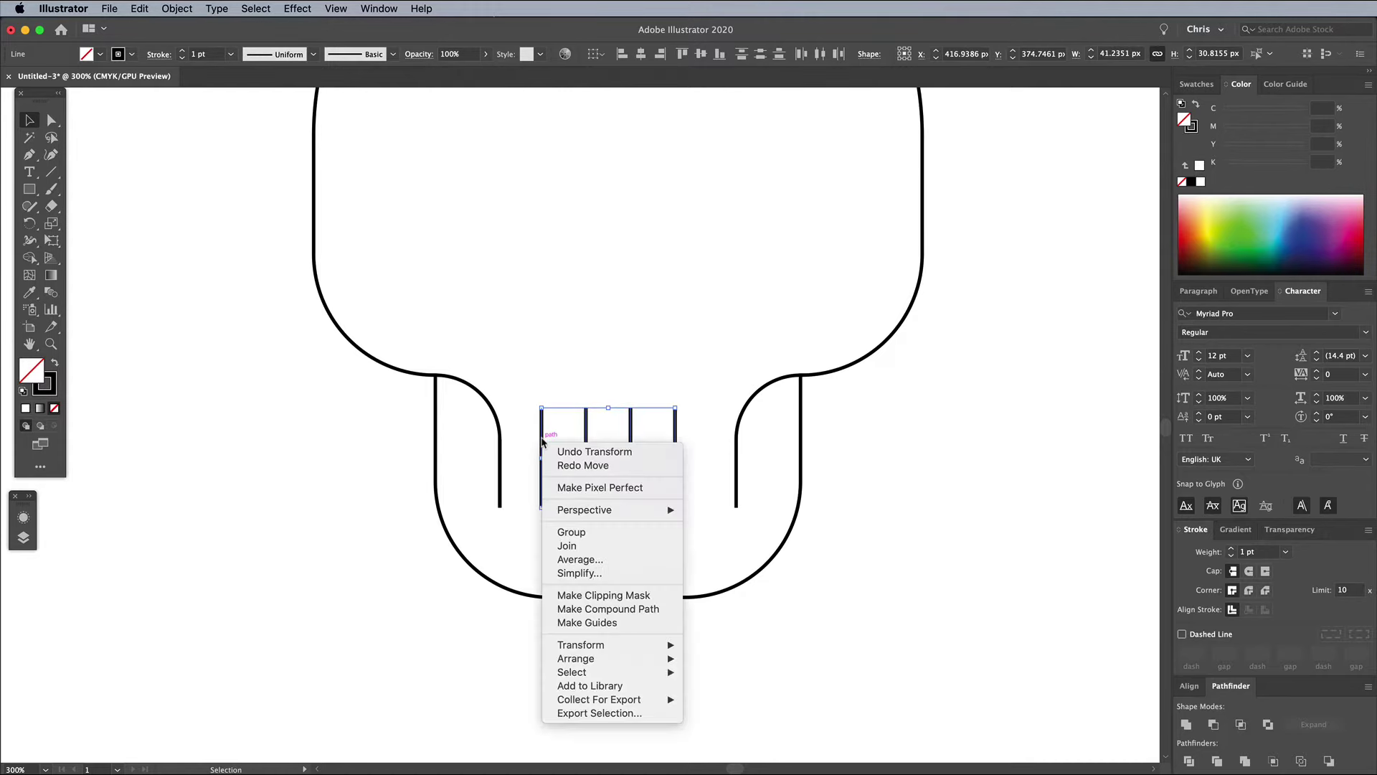
click(581, 533)
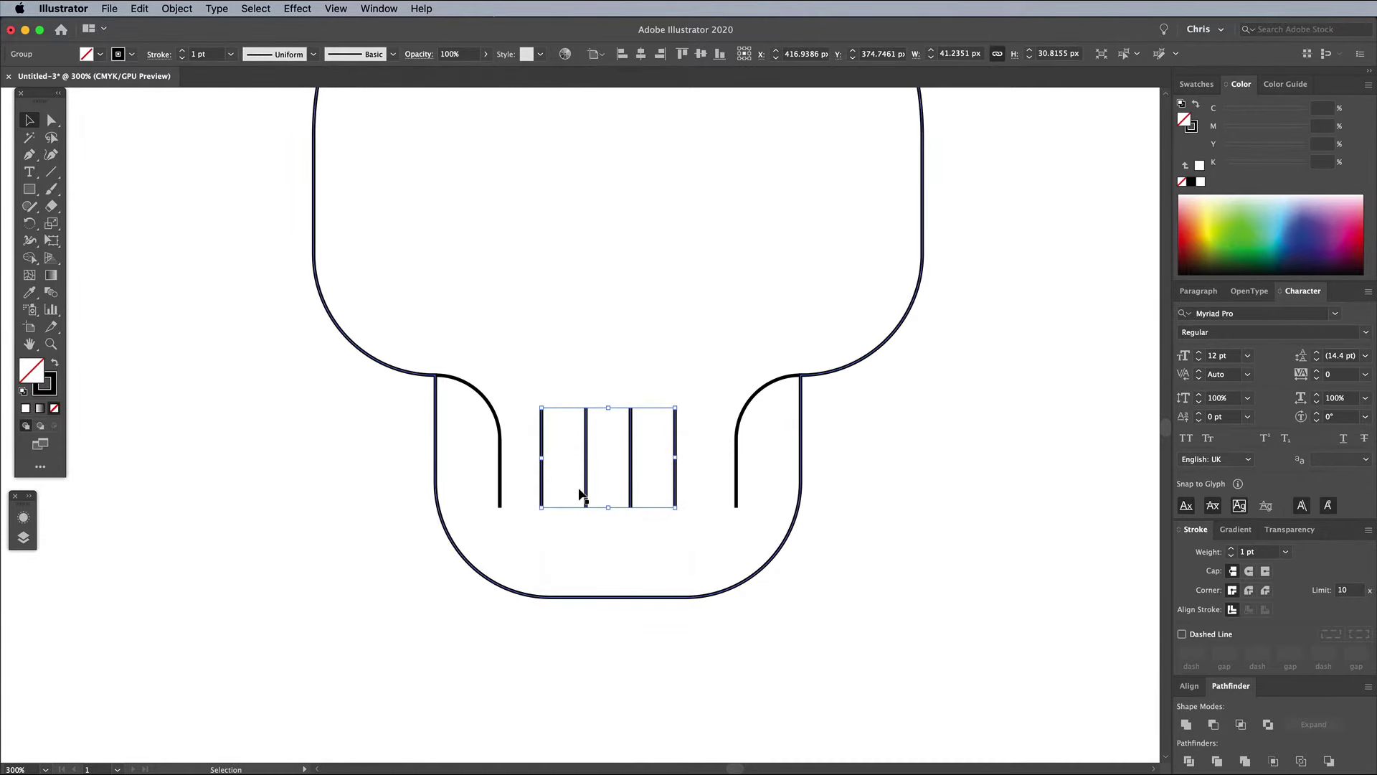
Centre the tooth group horizontally on the skull outline, then deselect.
shift+click(630, 328)
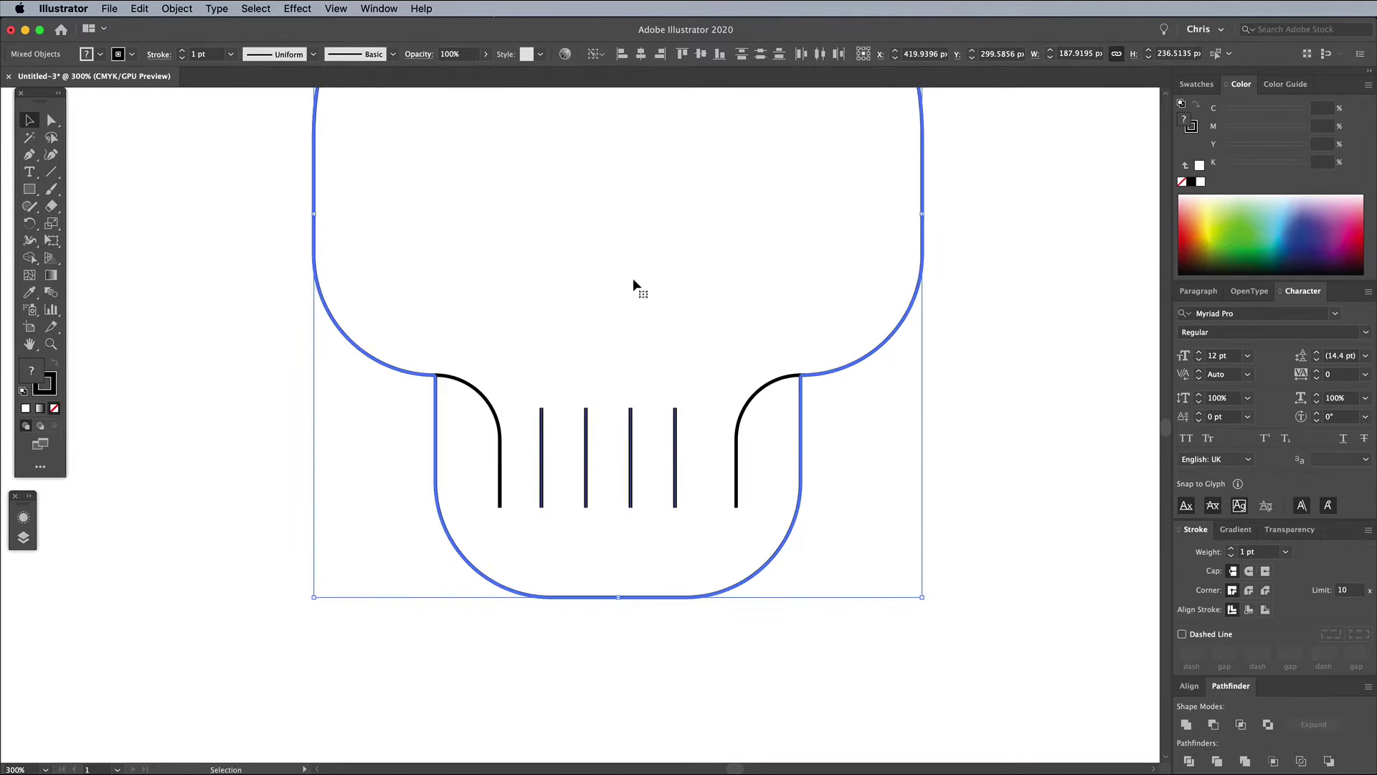
click(1188, 686)
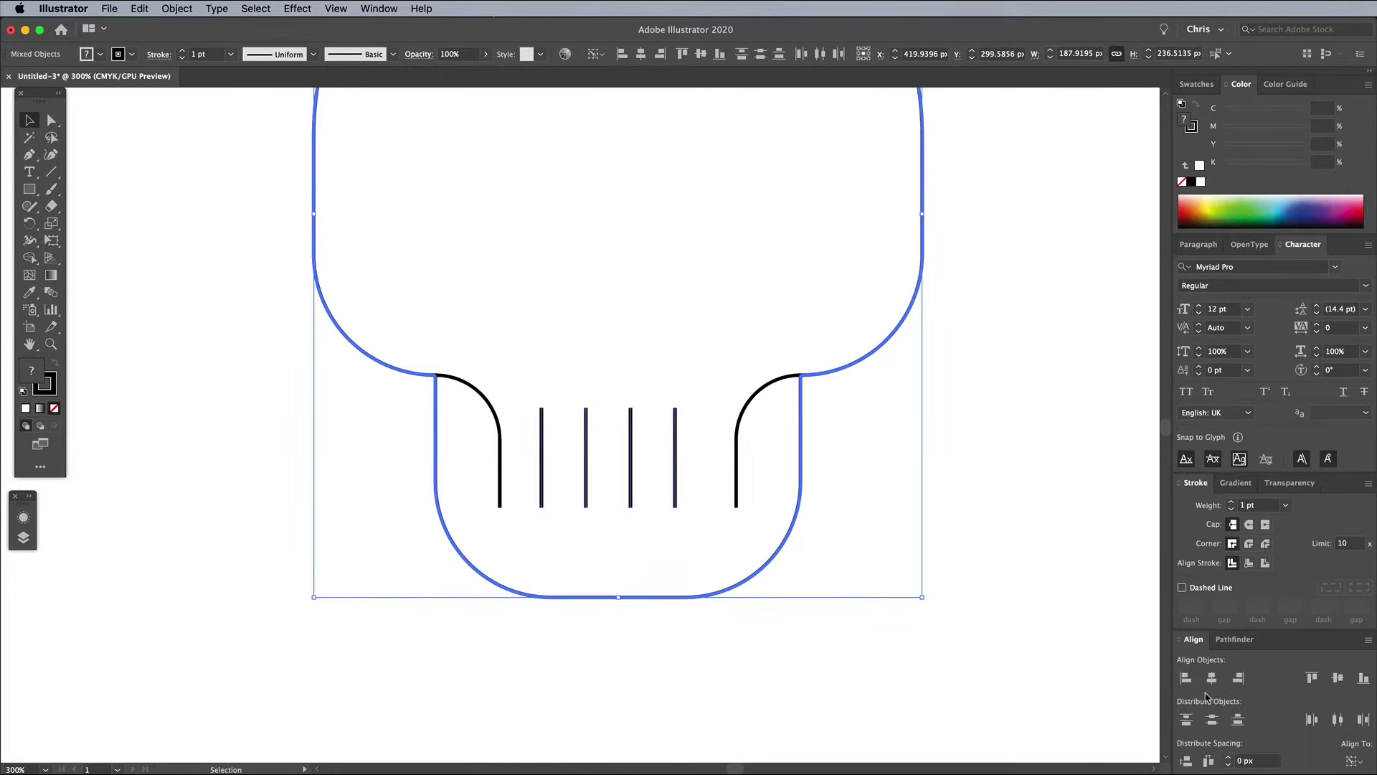
click(1211, 677)
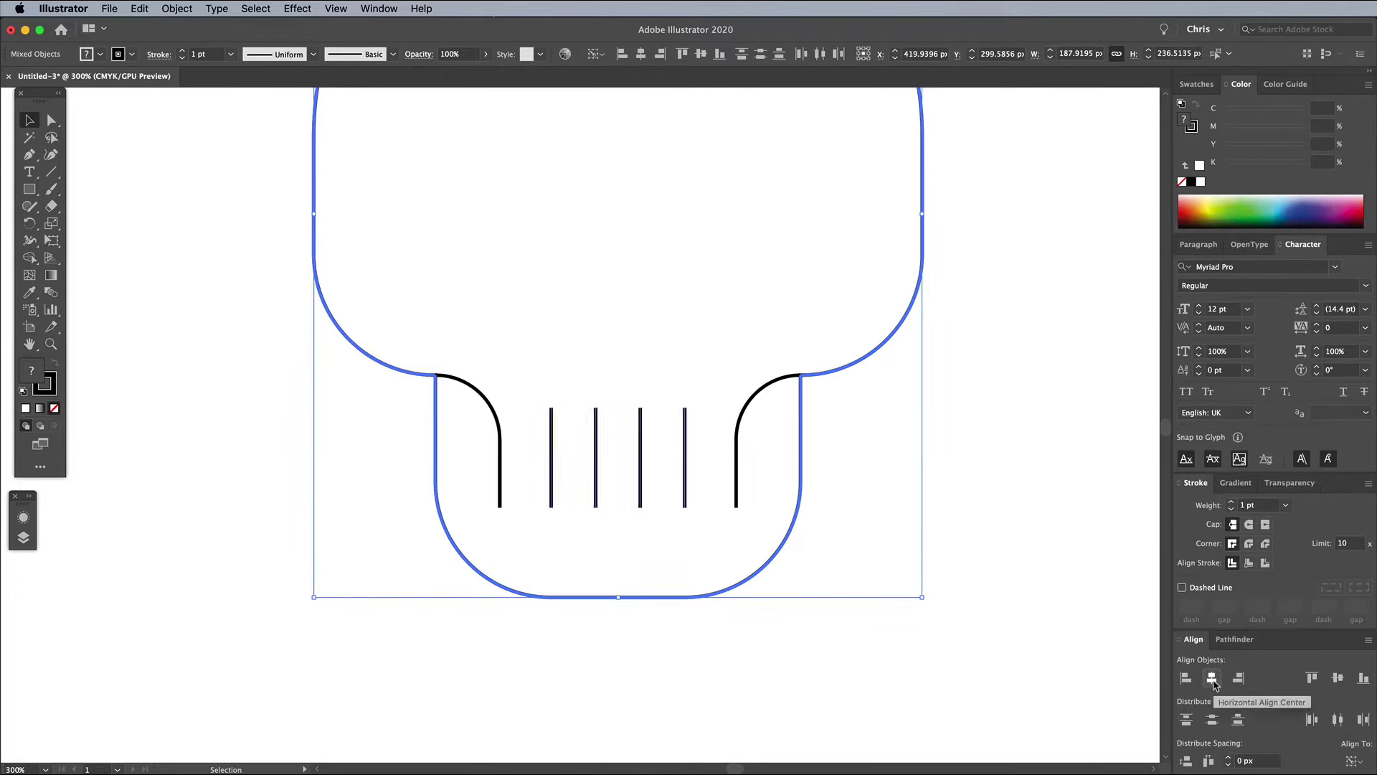
click(799, 683)
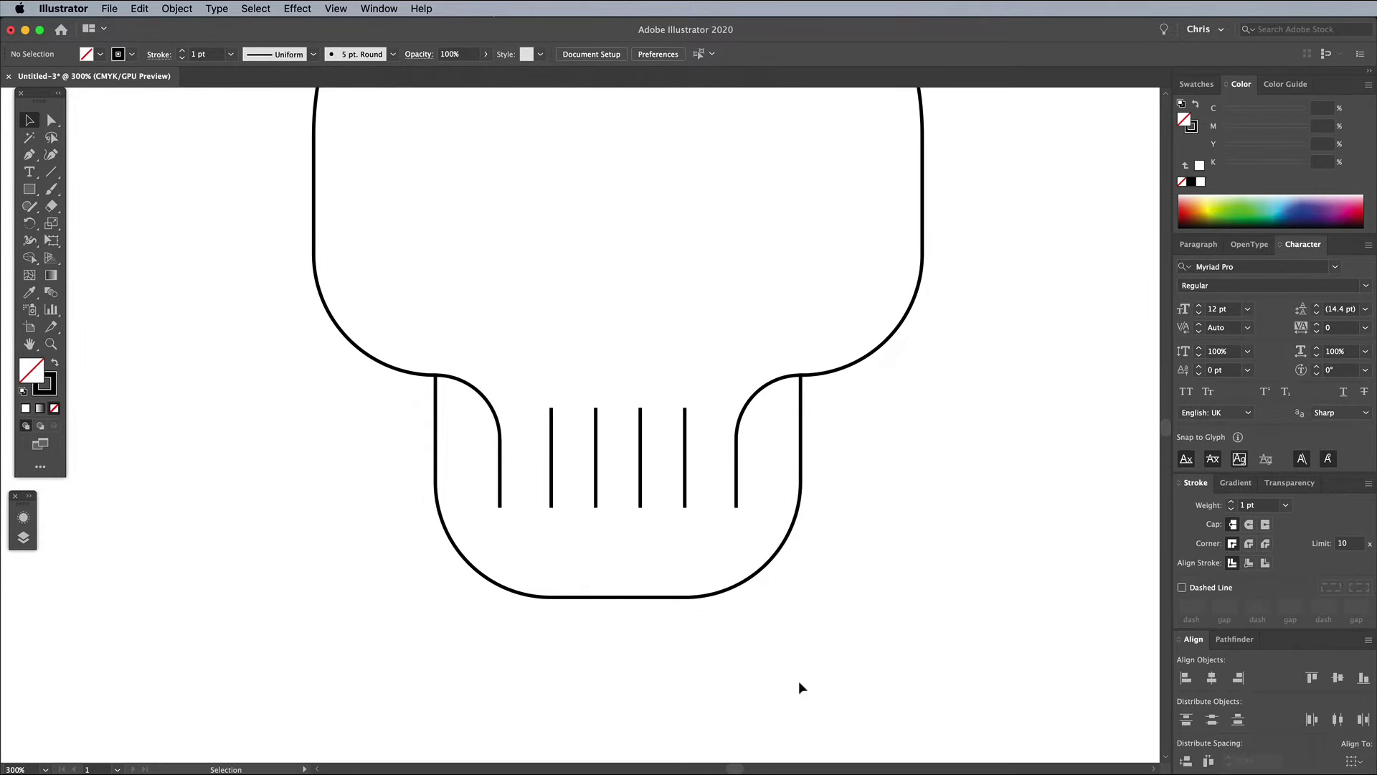
Draw a horizontal line about 91.57 px long across the tooth lines.
click(51, 171)
drag(472, 457, 768, 457)
click(32, 122)
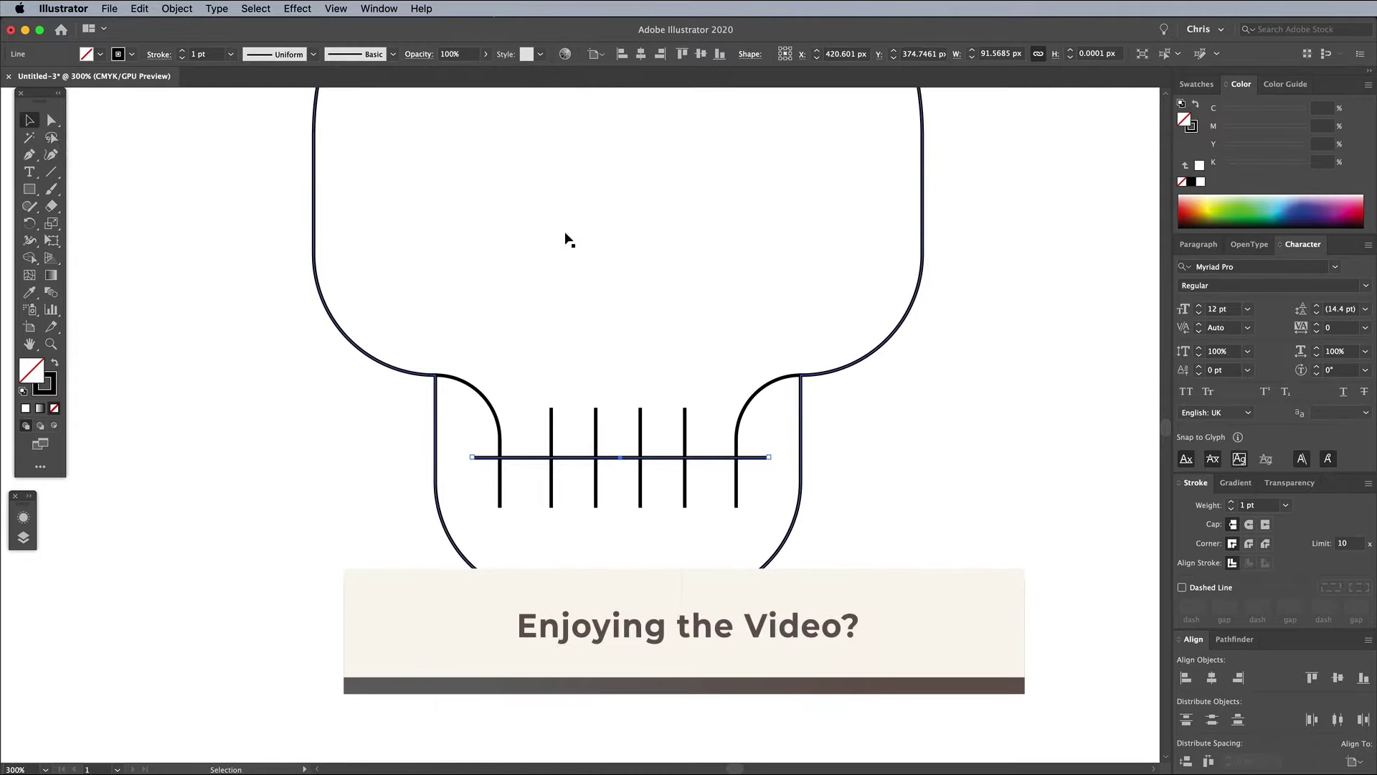
click(621, 273)
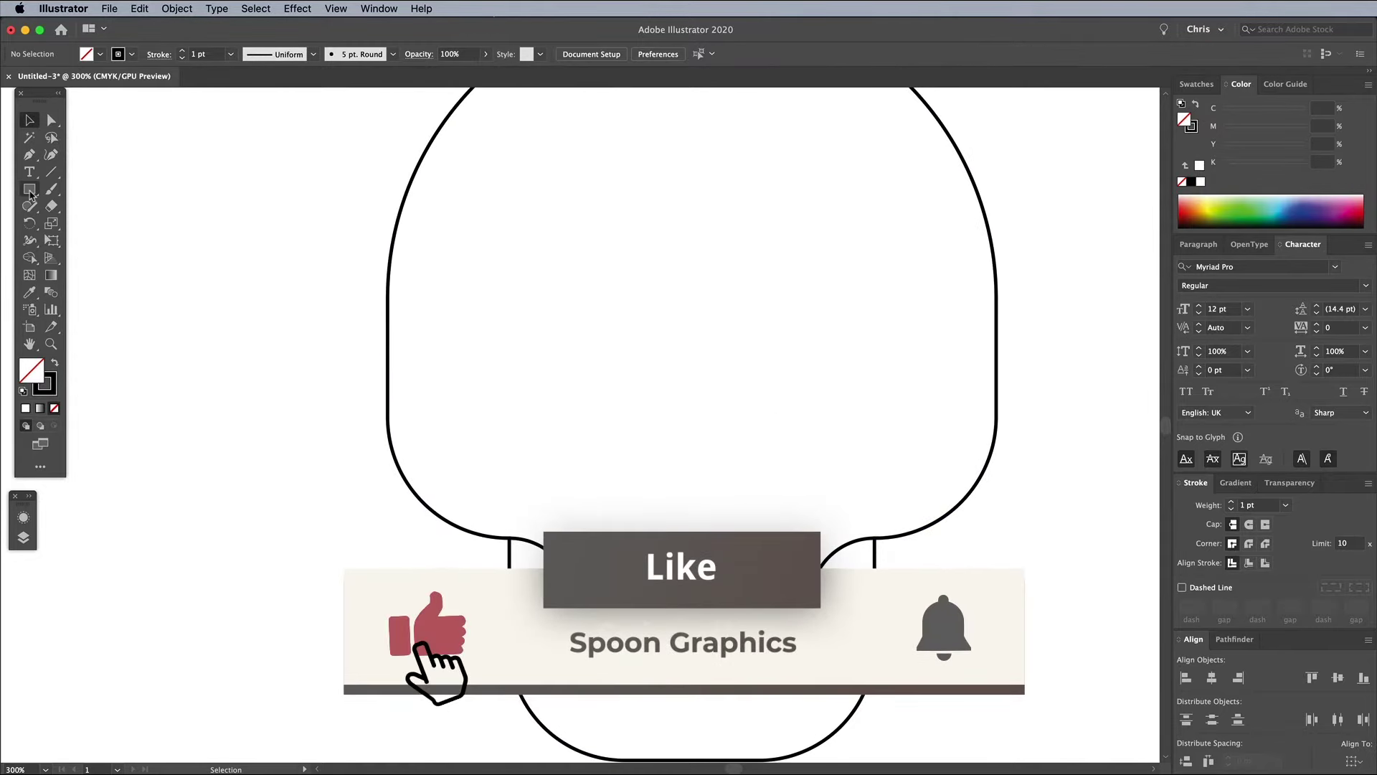
Draw a left eye circle about 52.98 px wide and copy it to the right.
drag(29, 192, 108, 225)
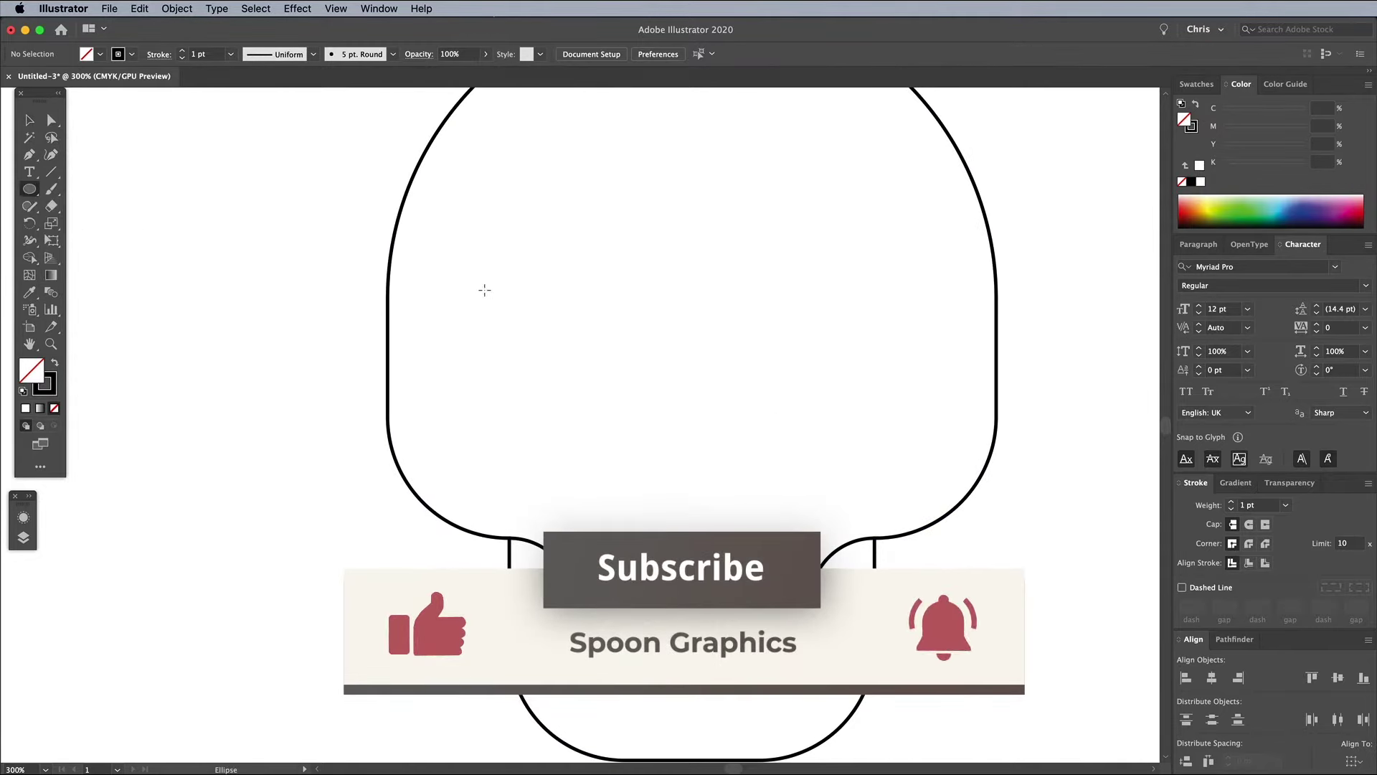
drag(492, 290, 652, 462)
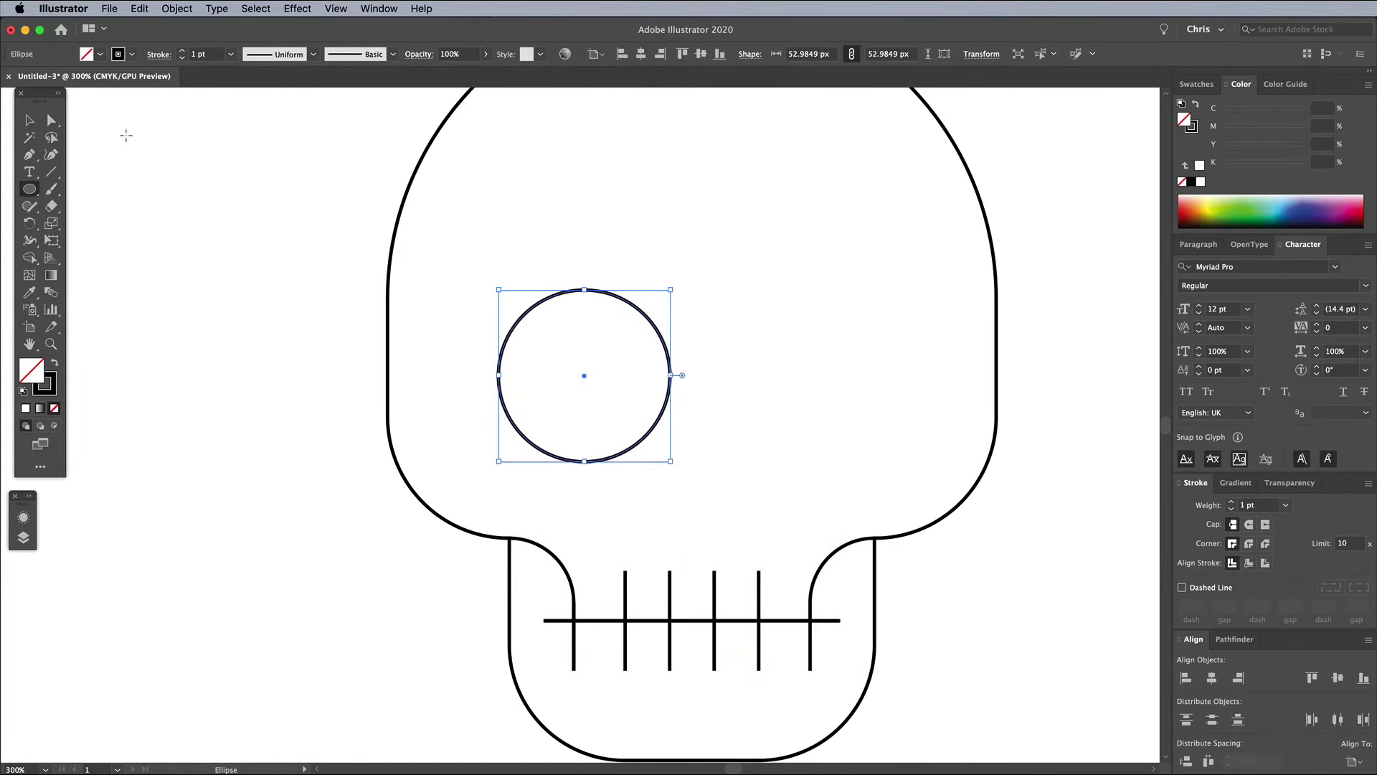
click(29, 120)
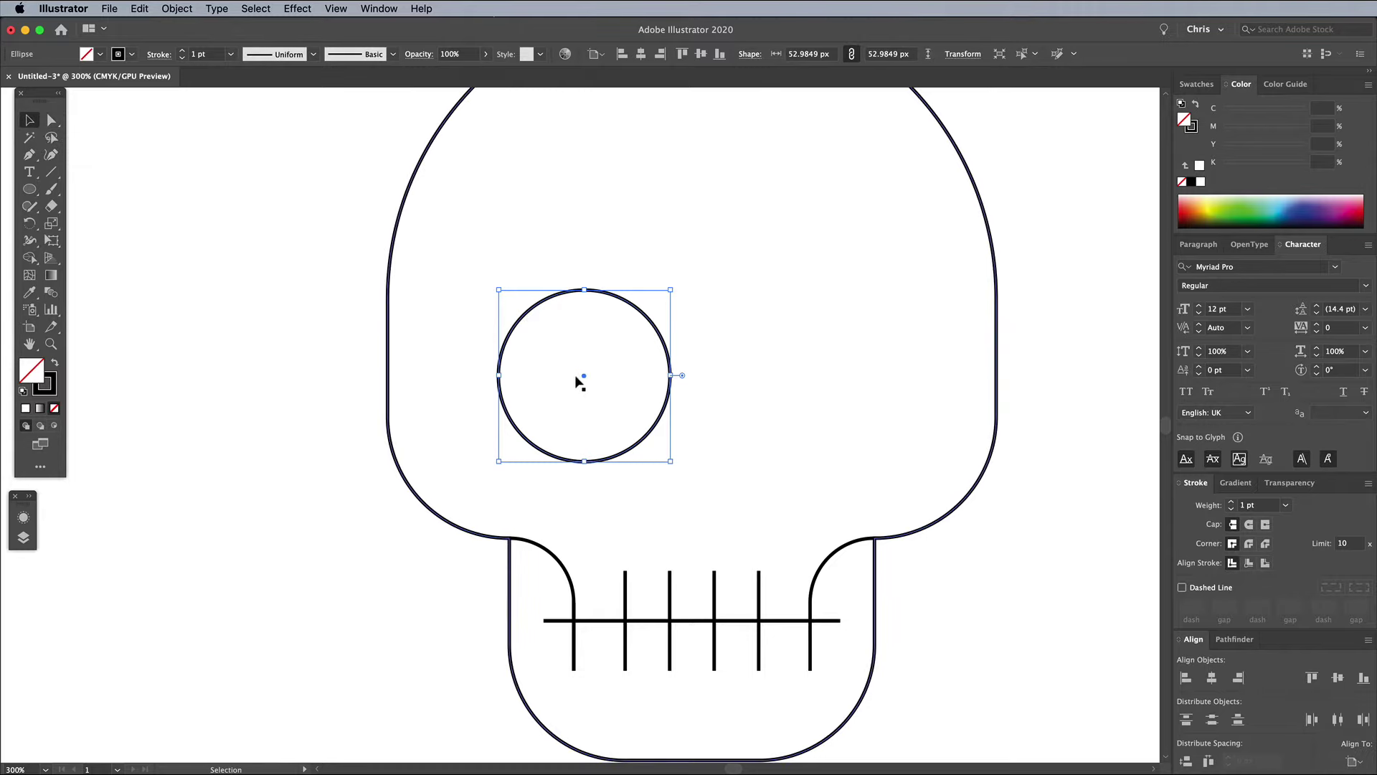
drag(582, 380, 830, 387)
Group the two eyes and centre them horizontally on the skull as key object.
shift+click(647, 316)
right_click(646, 317)
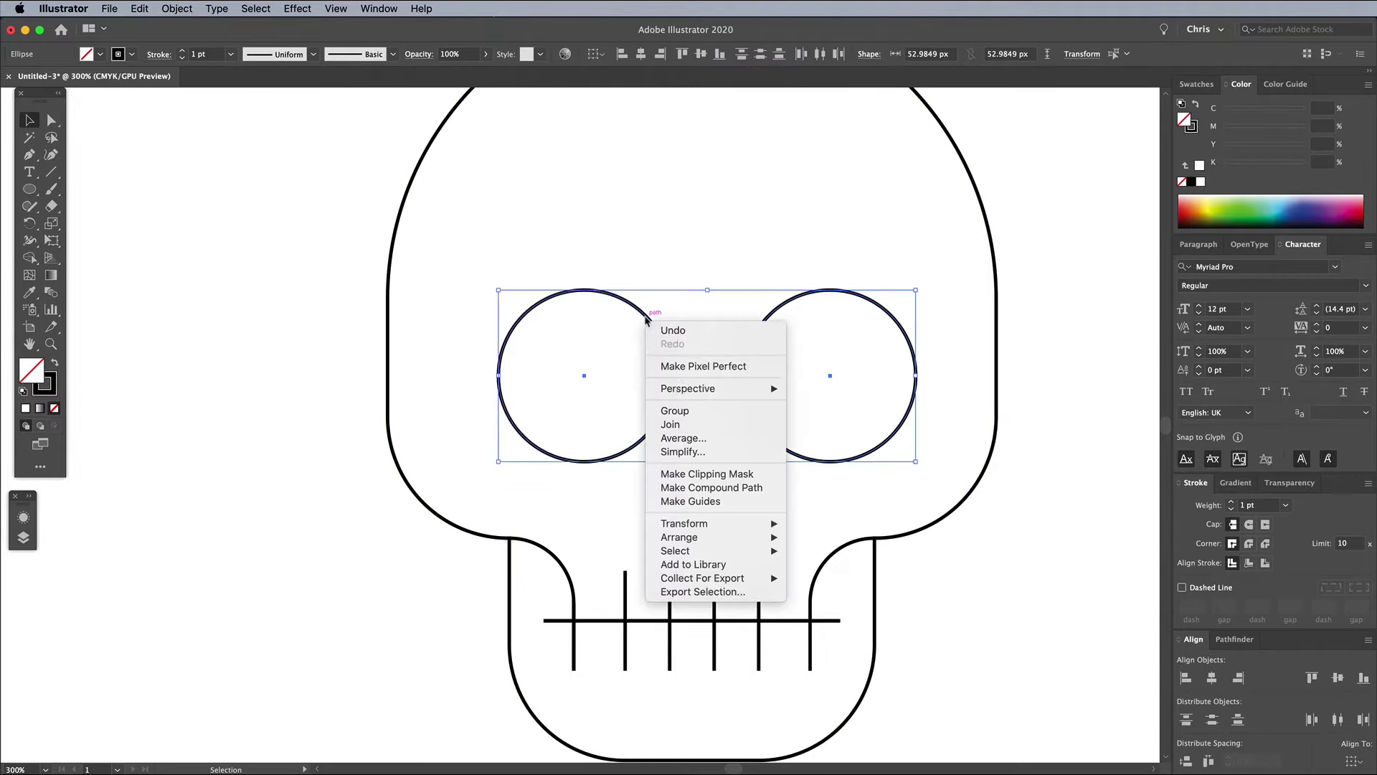
click(677, 410)
shift+click(684, 223)
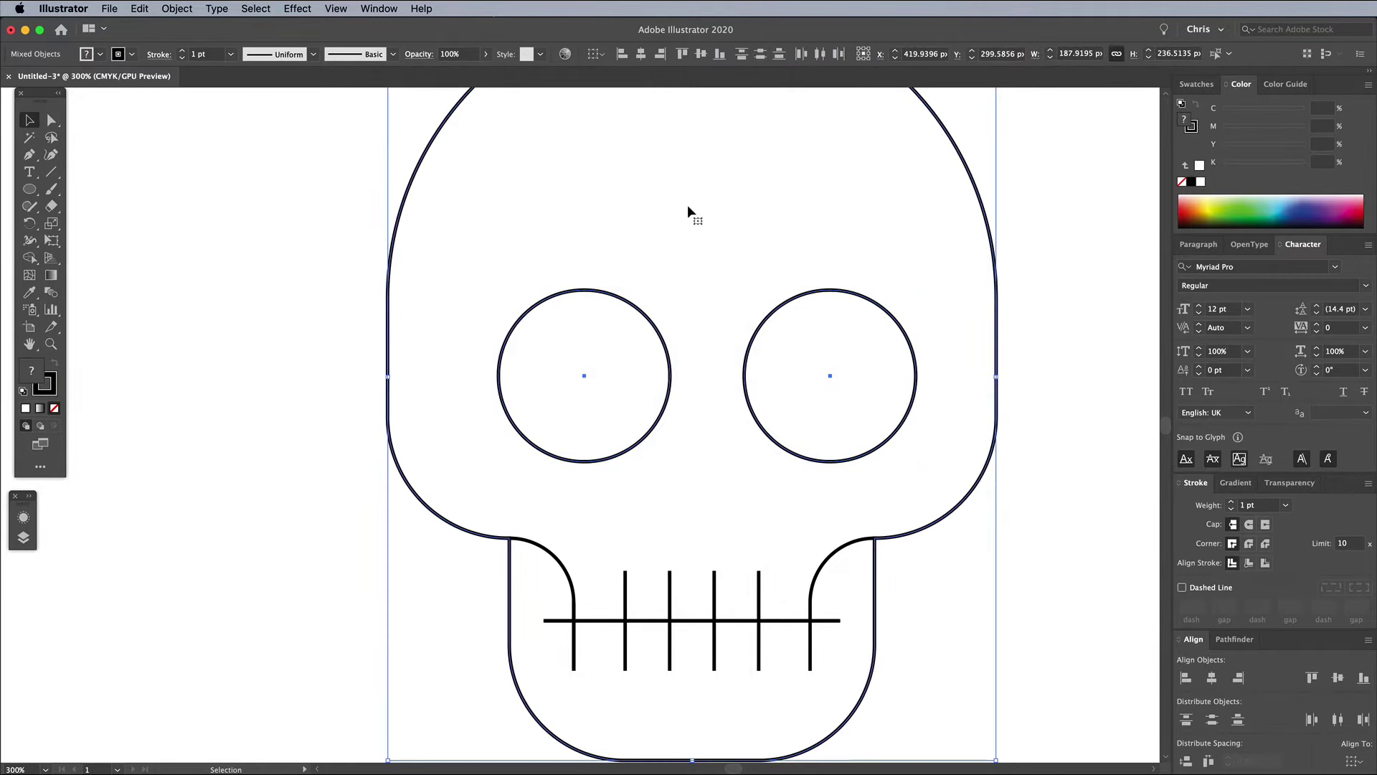
click(687, 206)
click(1212, 677)
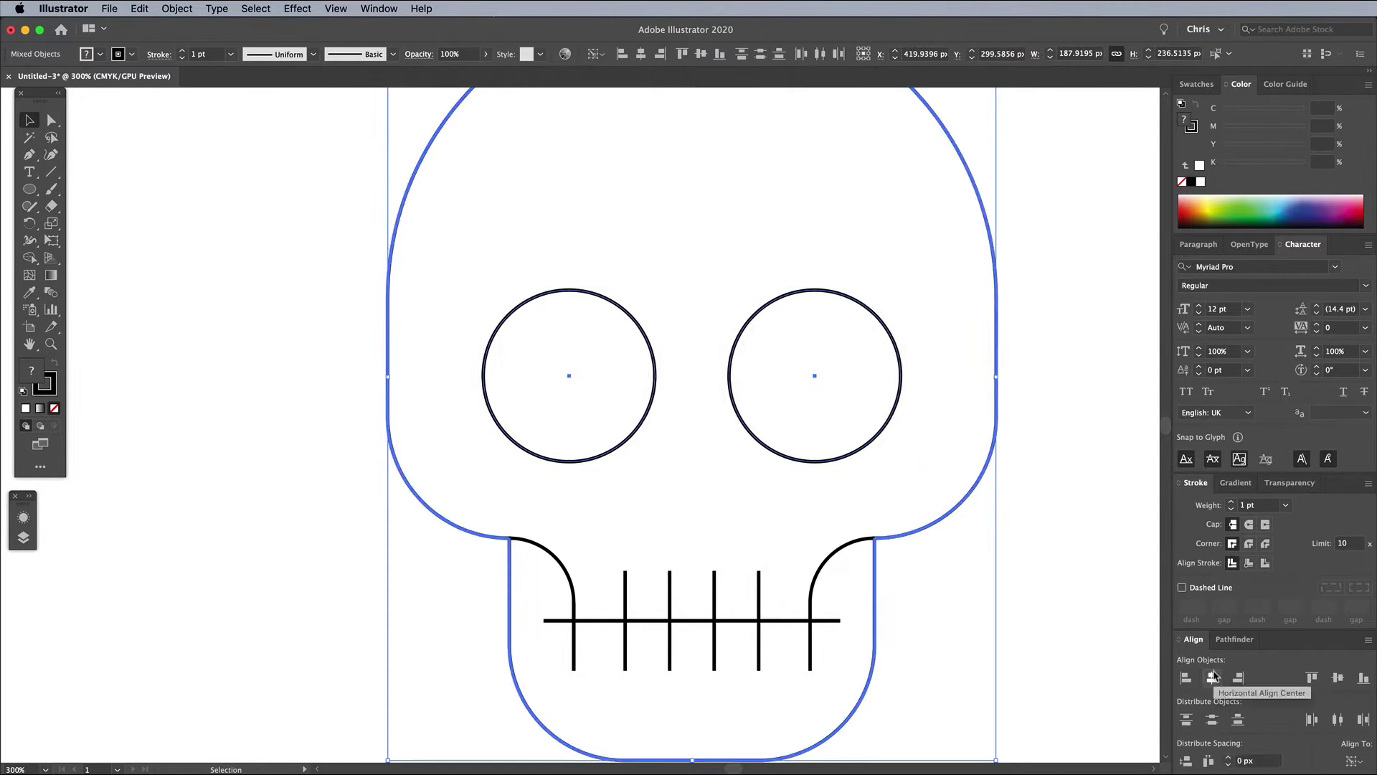
Draw a three-point star triangle and nudge its bottom midpoint upward.
click(29, 189)
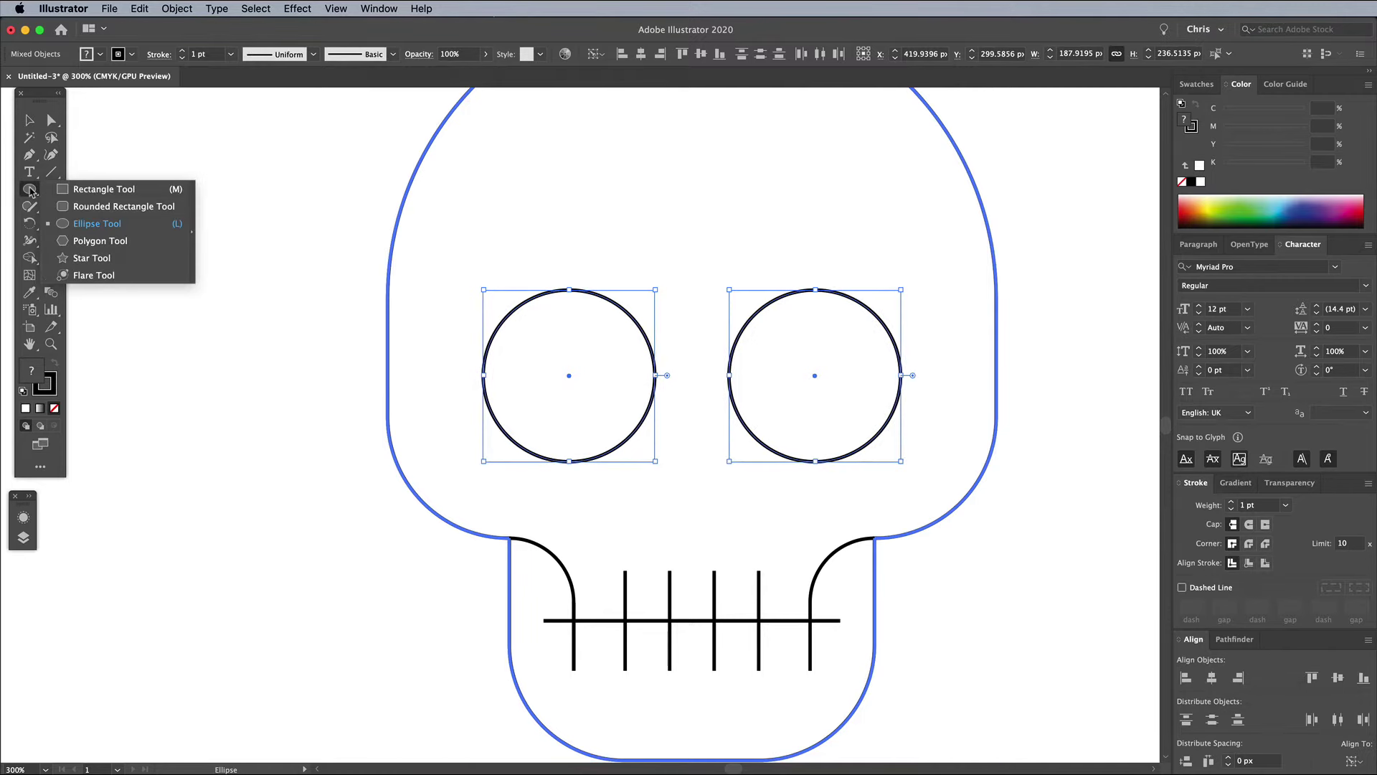
click(93, 258)
drag(185, 213, 228, 258)
key(Down)
key(Down)
click(51, 120)
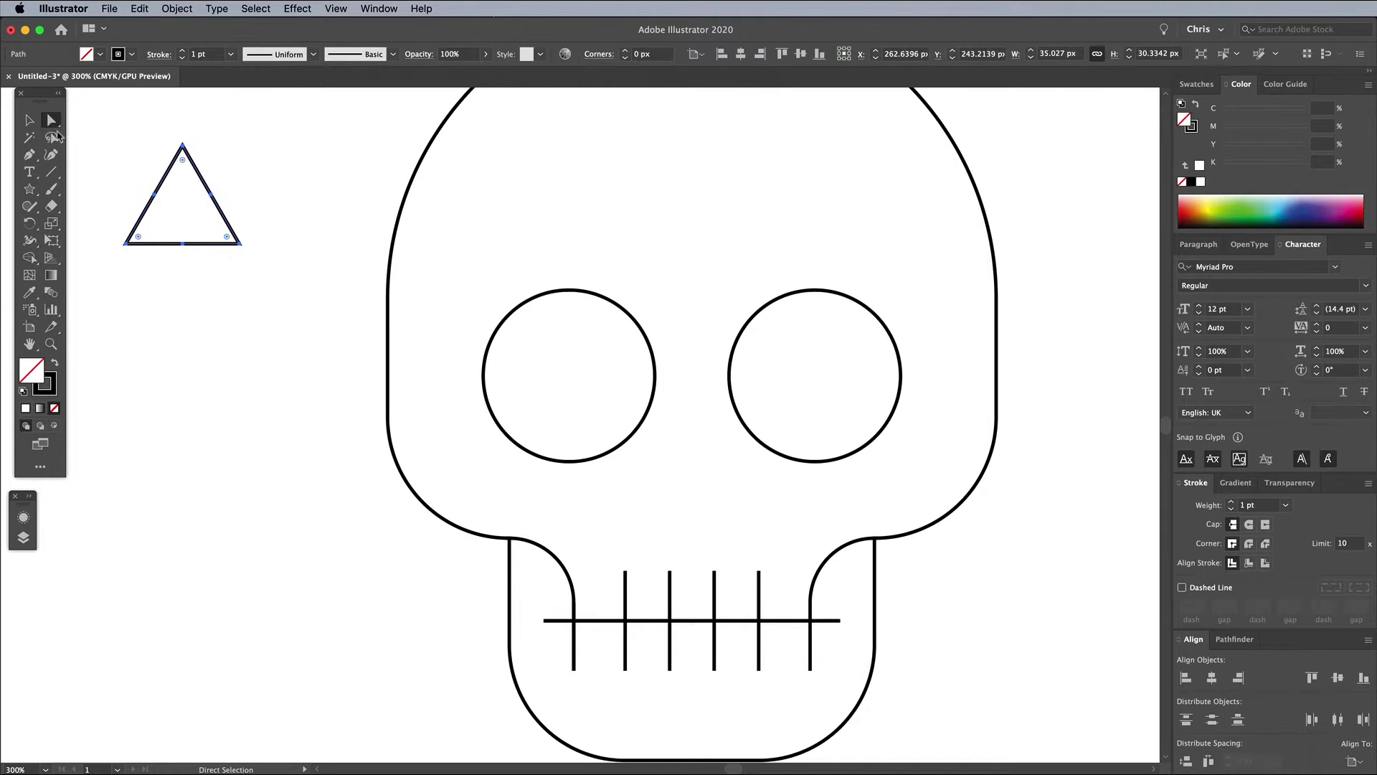
click(193, 279)
click(183, 245)
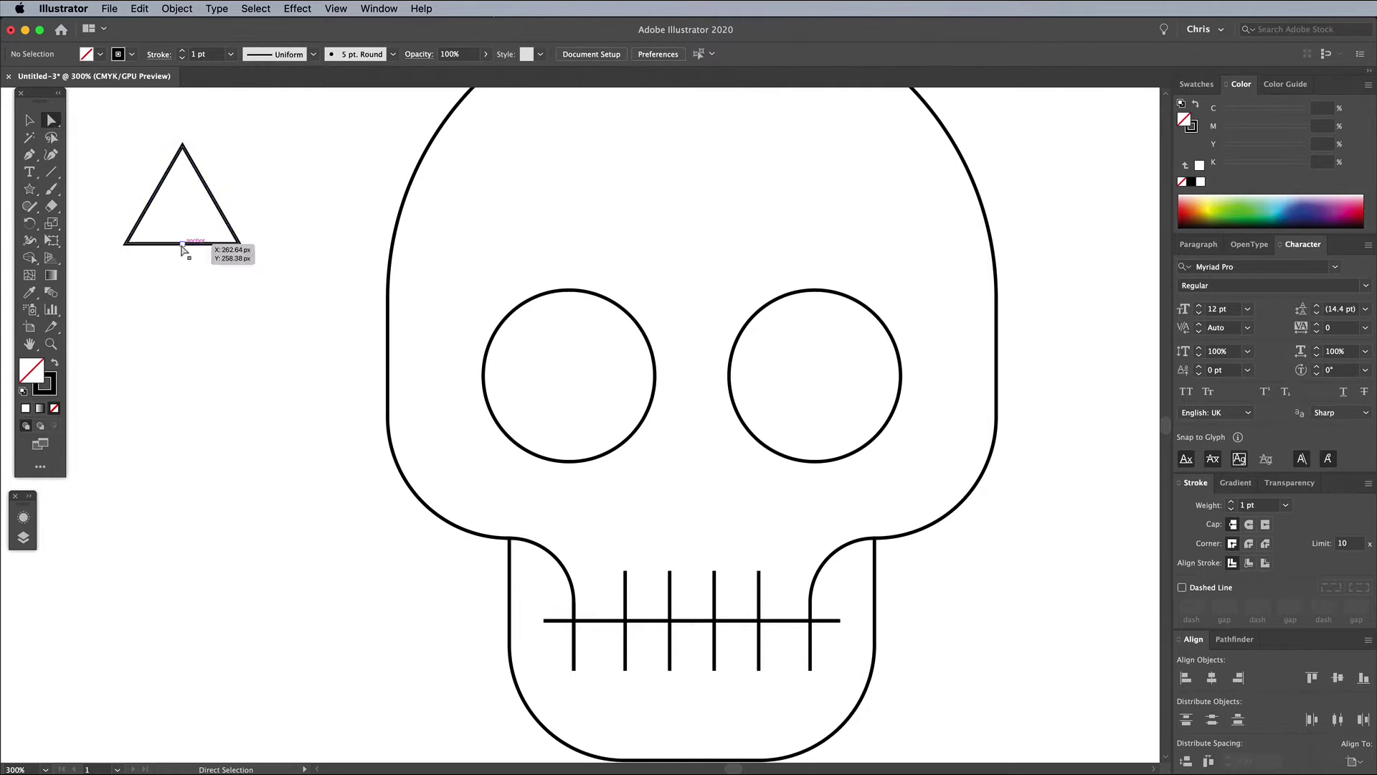
key(Up)
key(Up)
key(Up)
key(Up)
key(Up)
key(Up)
key(Up)
key(Up)
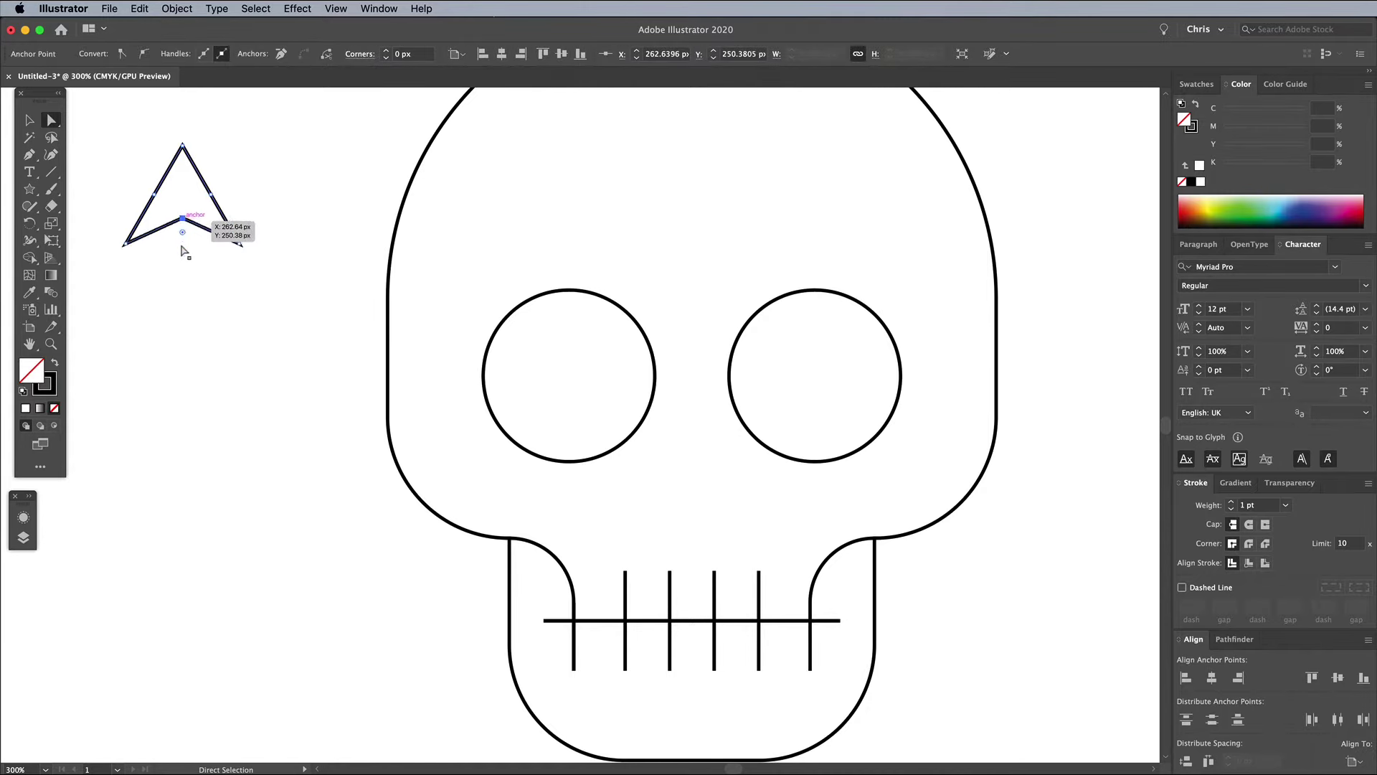
Round all the triangle's corners and move it between and below the eyes.
click(29, 120)
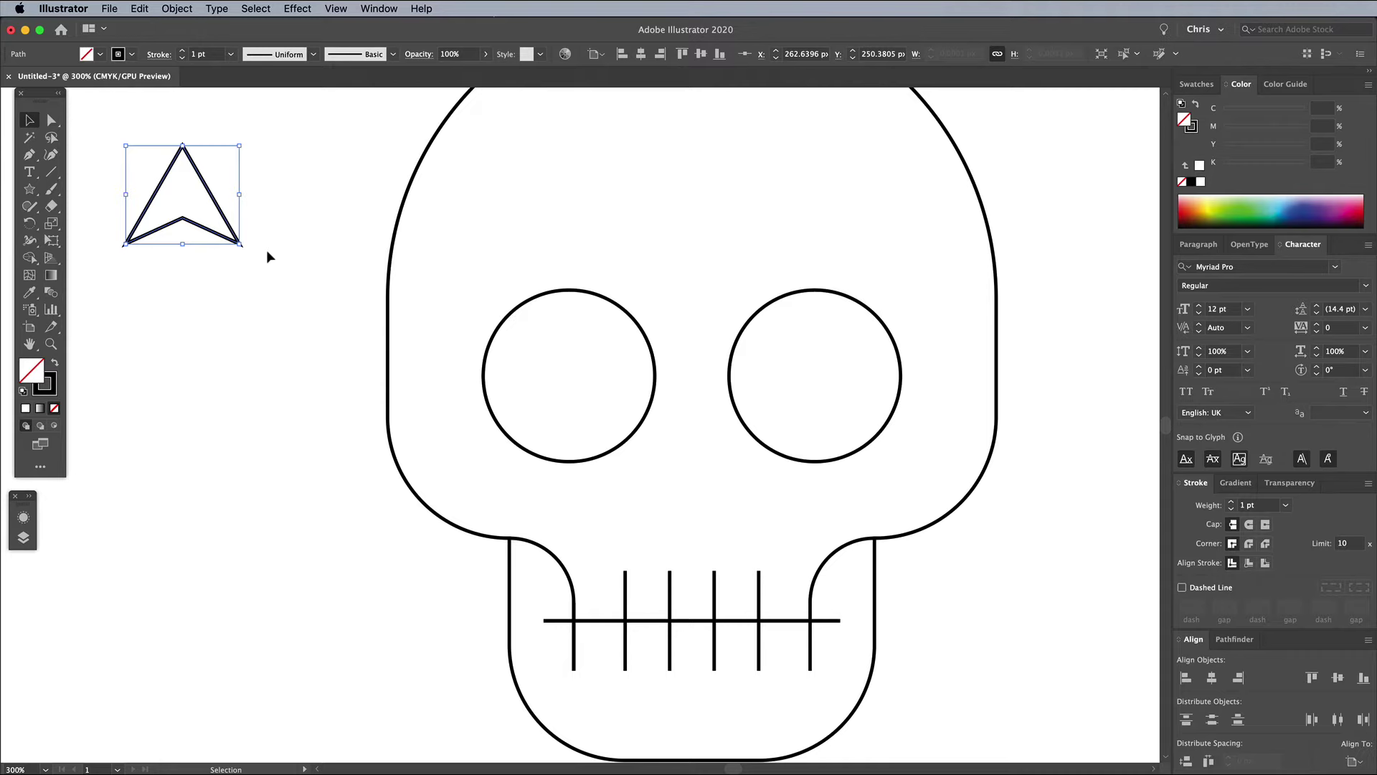
click(51, 119)
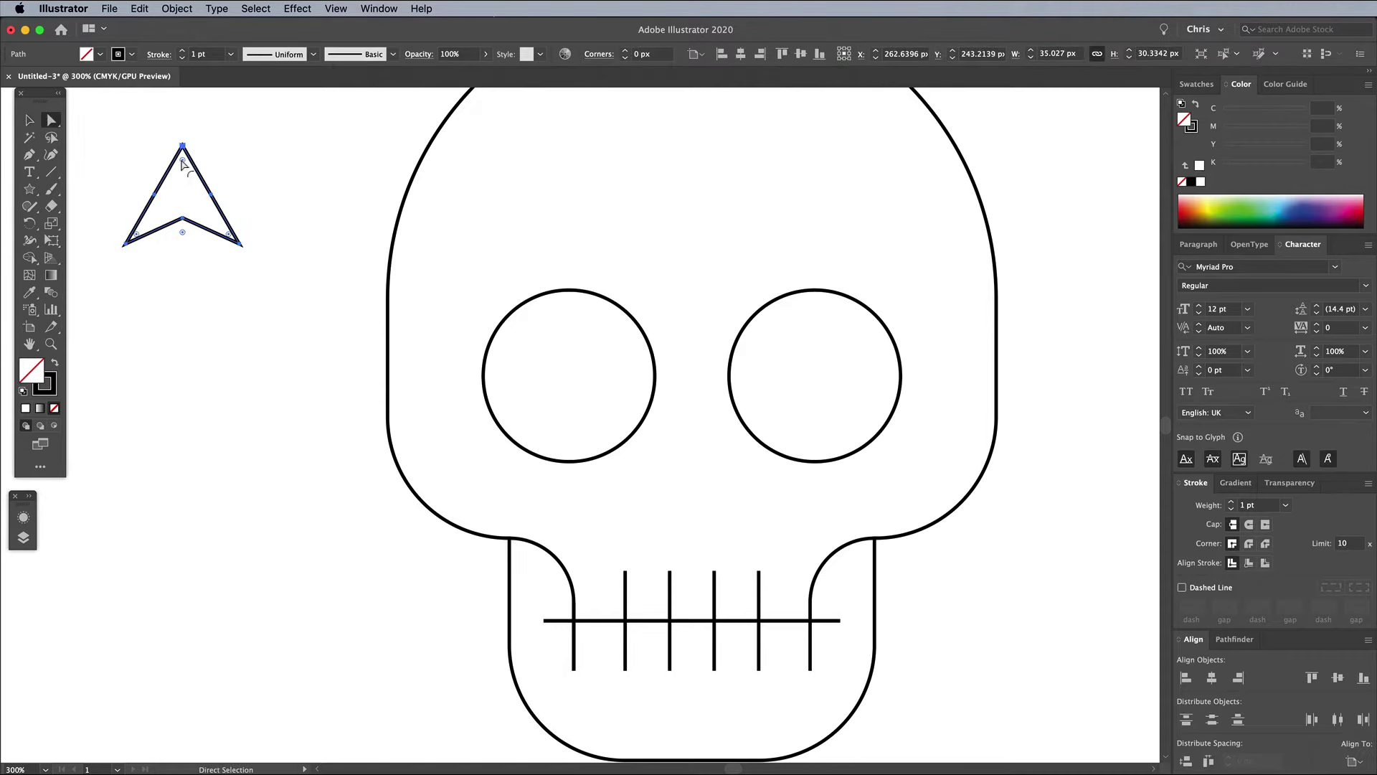
mouse_move(181, 164)
mouse_down()
mouse_move(264, 169)
mouse_move(185, 171)
mouse_up()
click(30, 120)
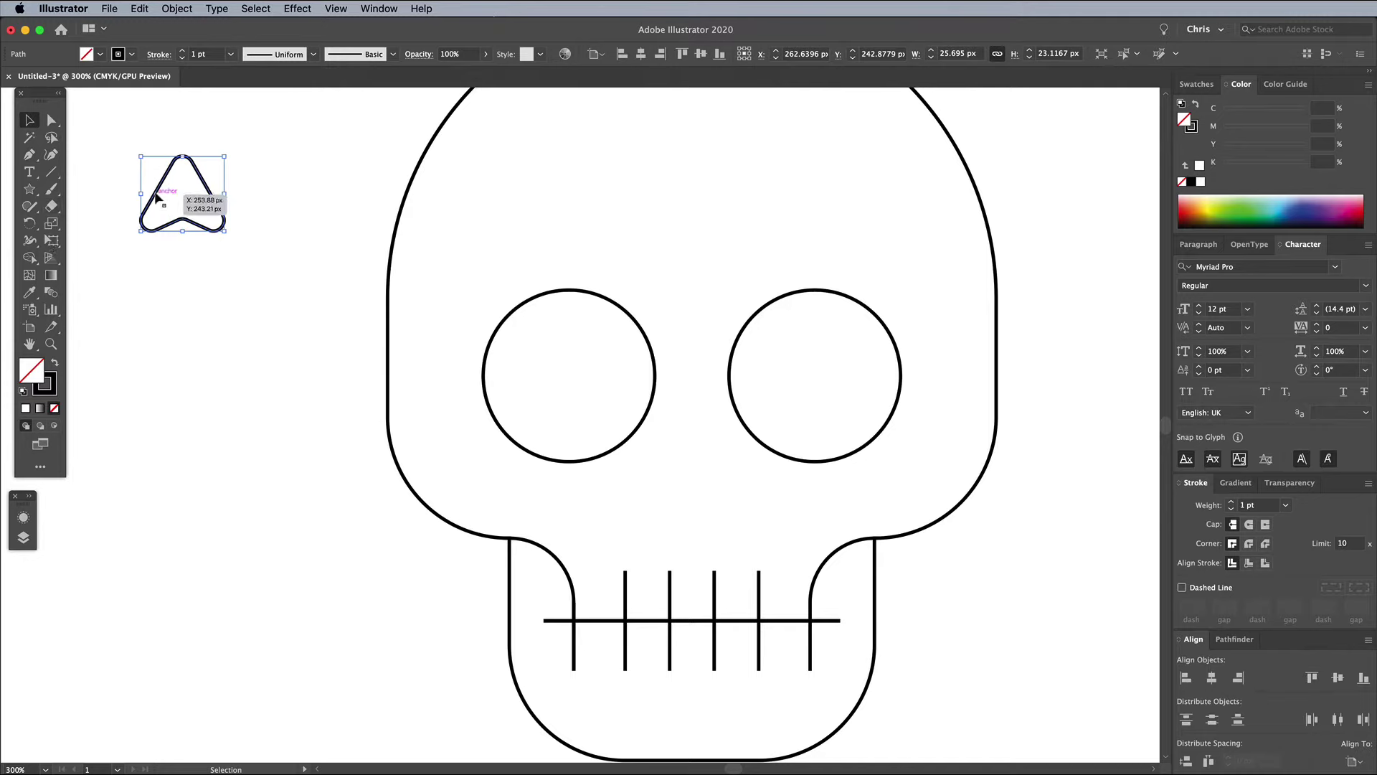
drag(157, 197, 663, 482)
Fill the nose and both eye circles solid black with no stroke.
click(56, 365)
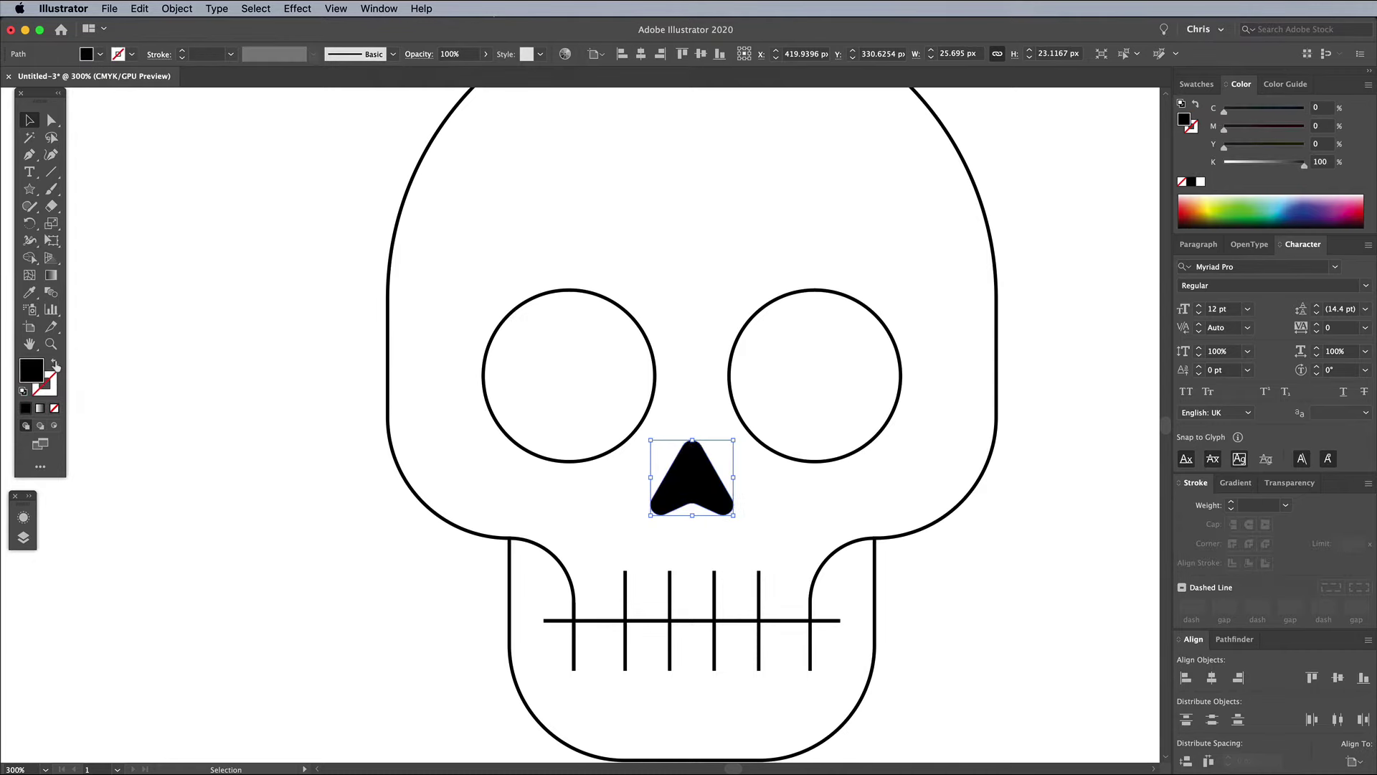
click(568, 355)
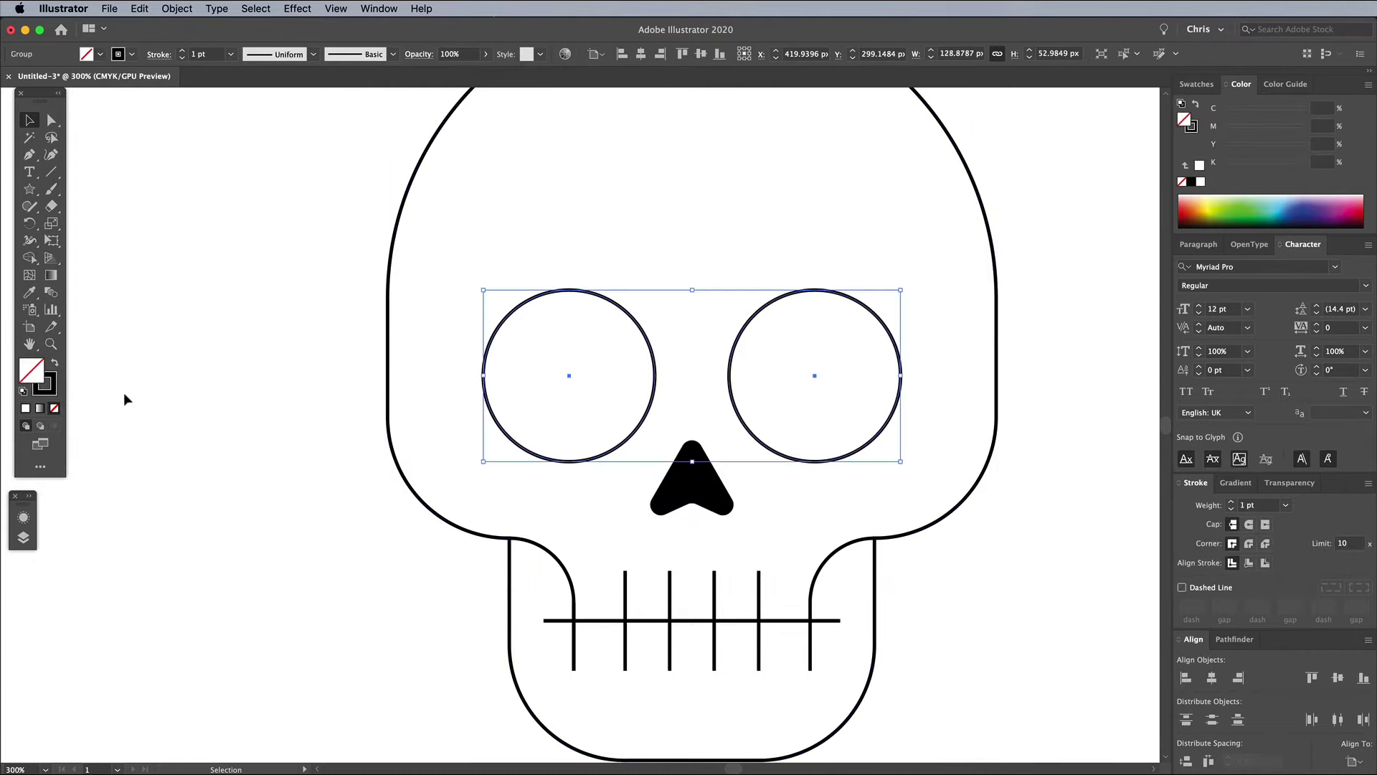
click(56, 365)
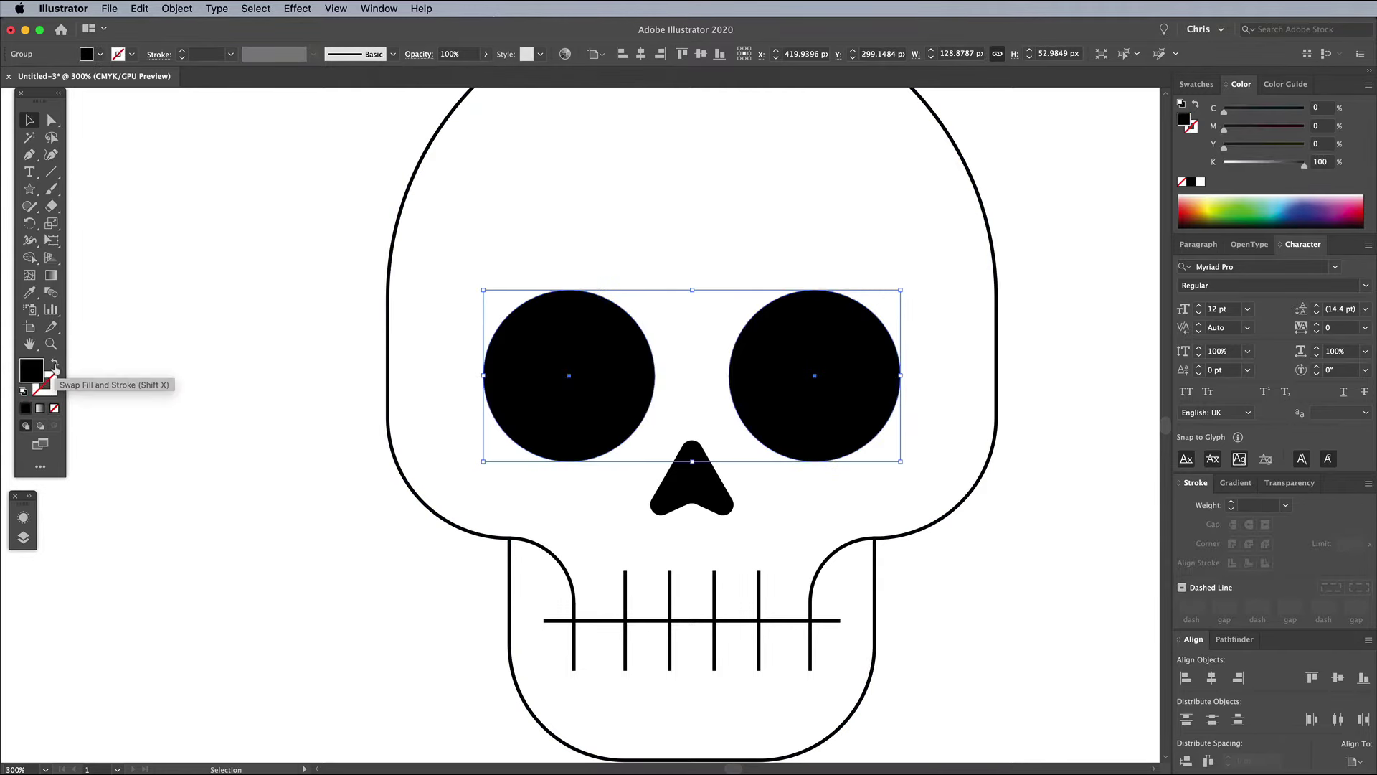
click(283, 449)
Give the skull outline a 5 pt stroke aligned to the outside of the path.
key(super+minus)
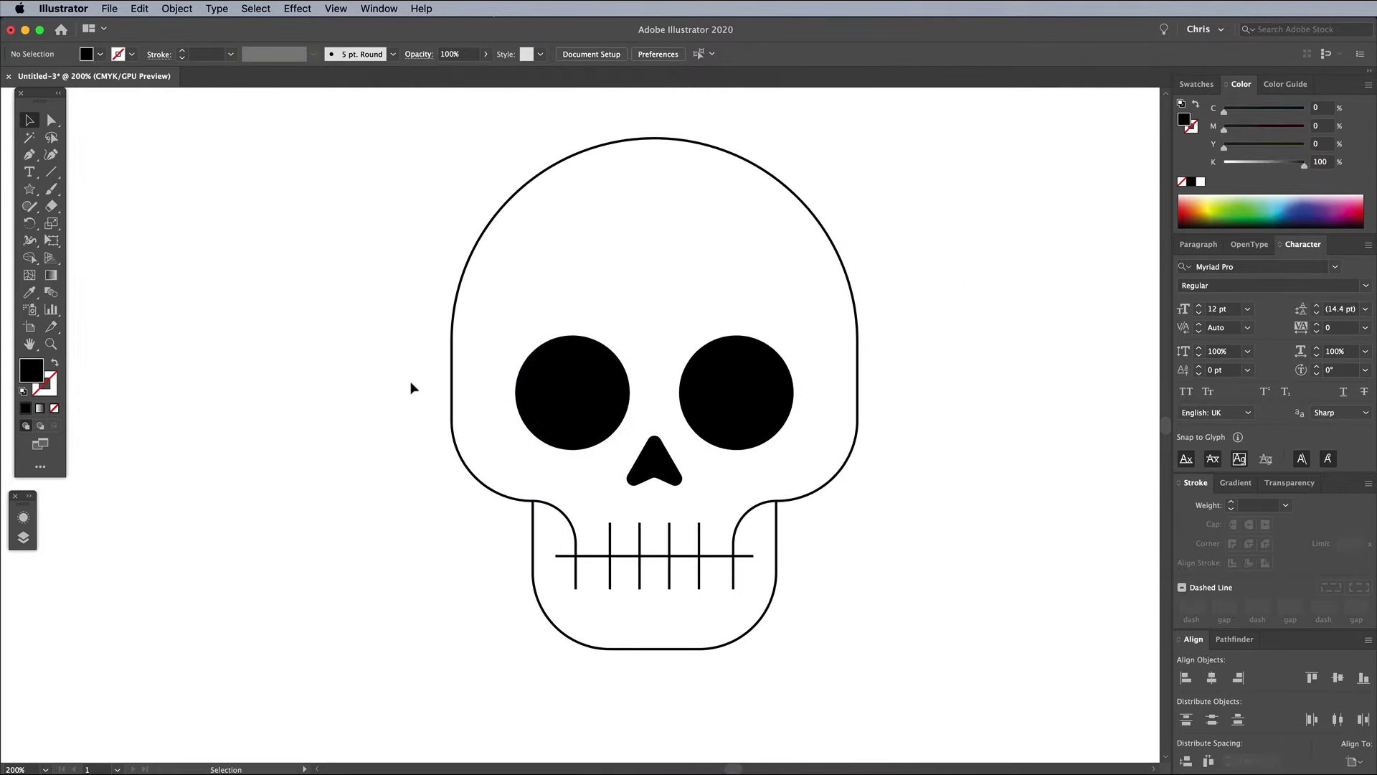
click(453, 382)
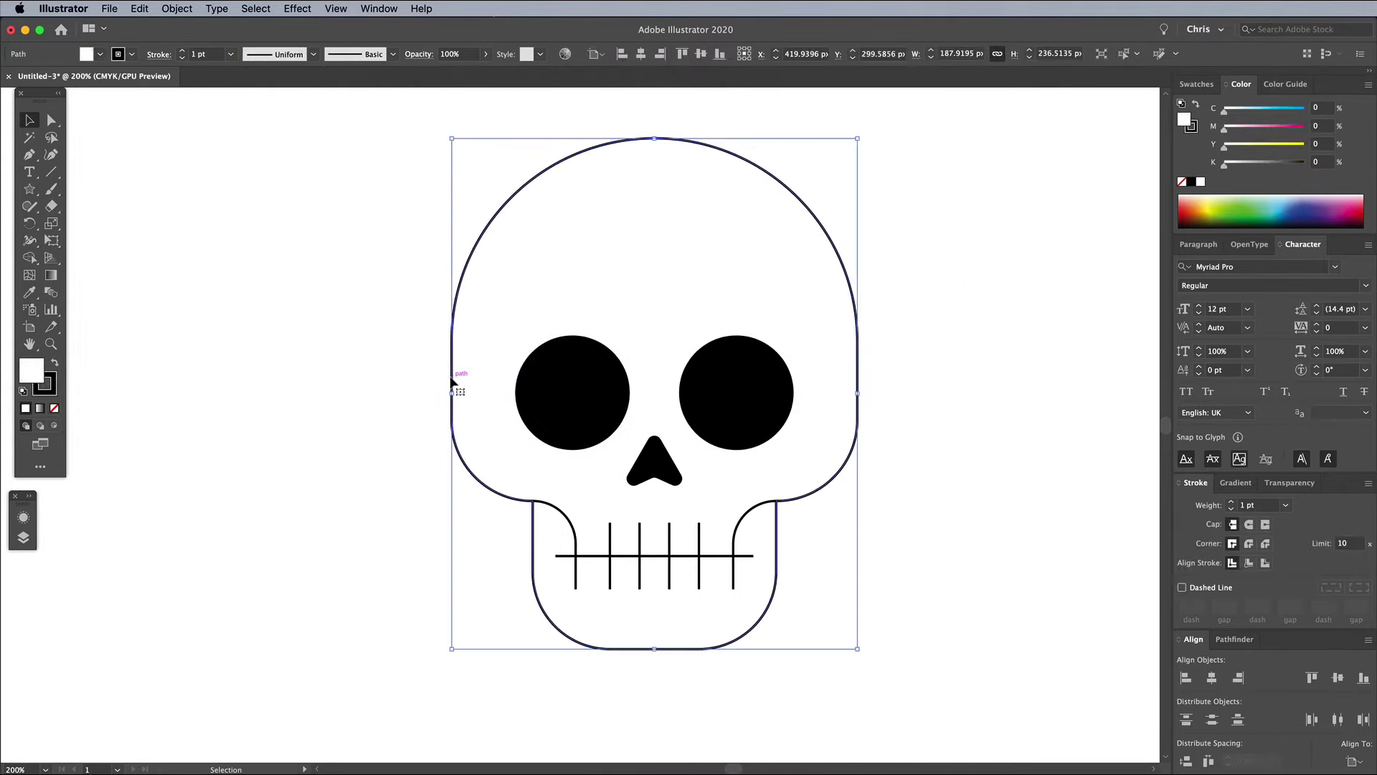
click(1232, 502)
click(1231, 502)
click(1232, 502)
click(1232, 502)
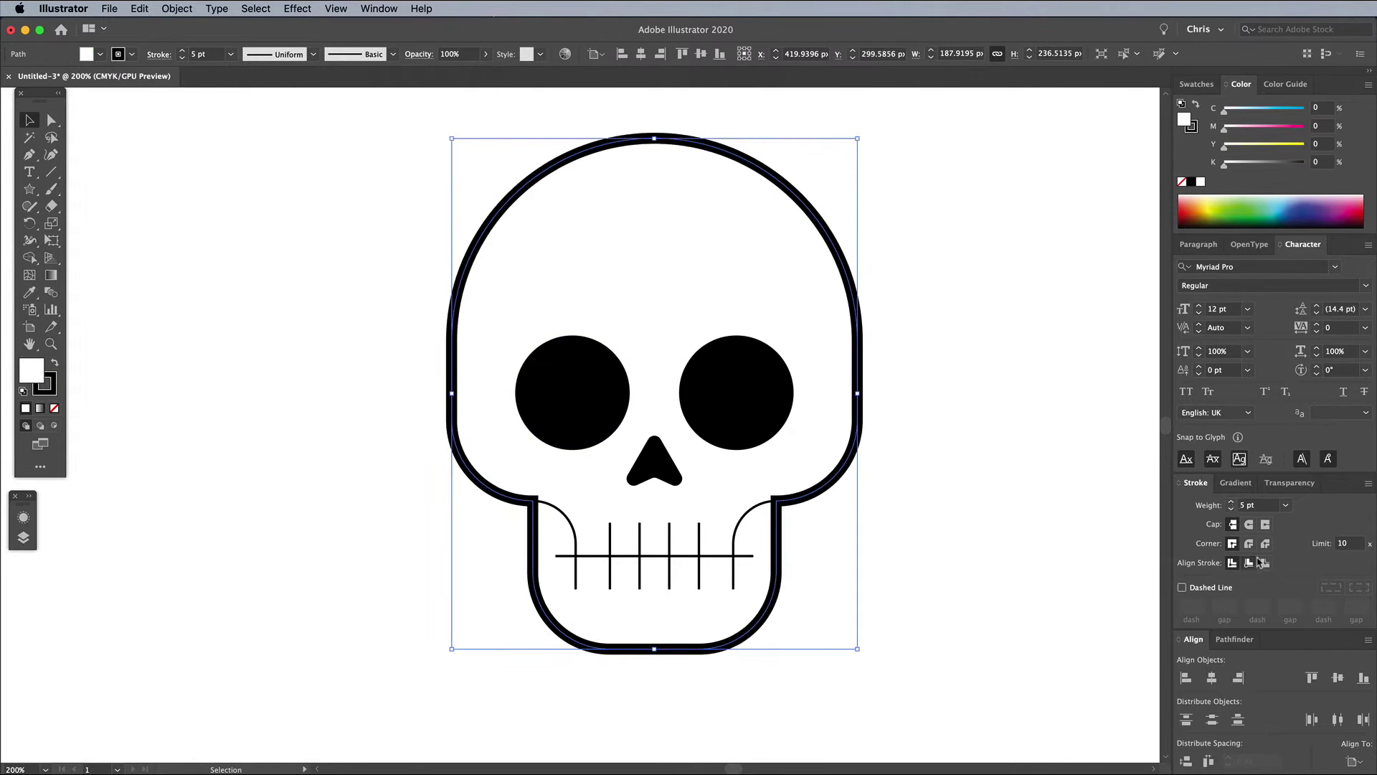
click(1266, 564)
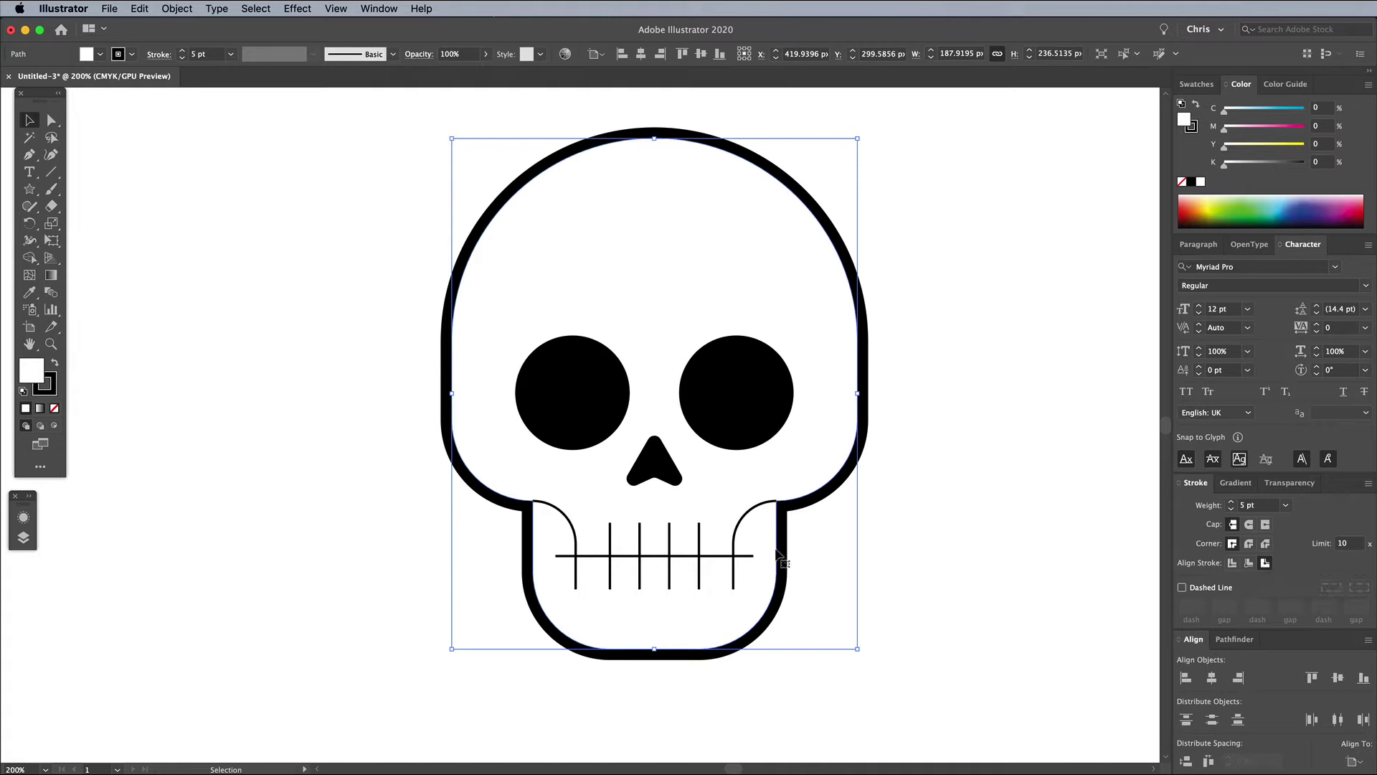
Give the jaw curves and teeth lines a 5 pt stroke with round caps.
click(573, 528)
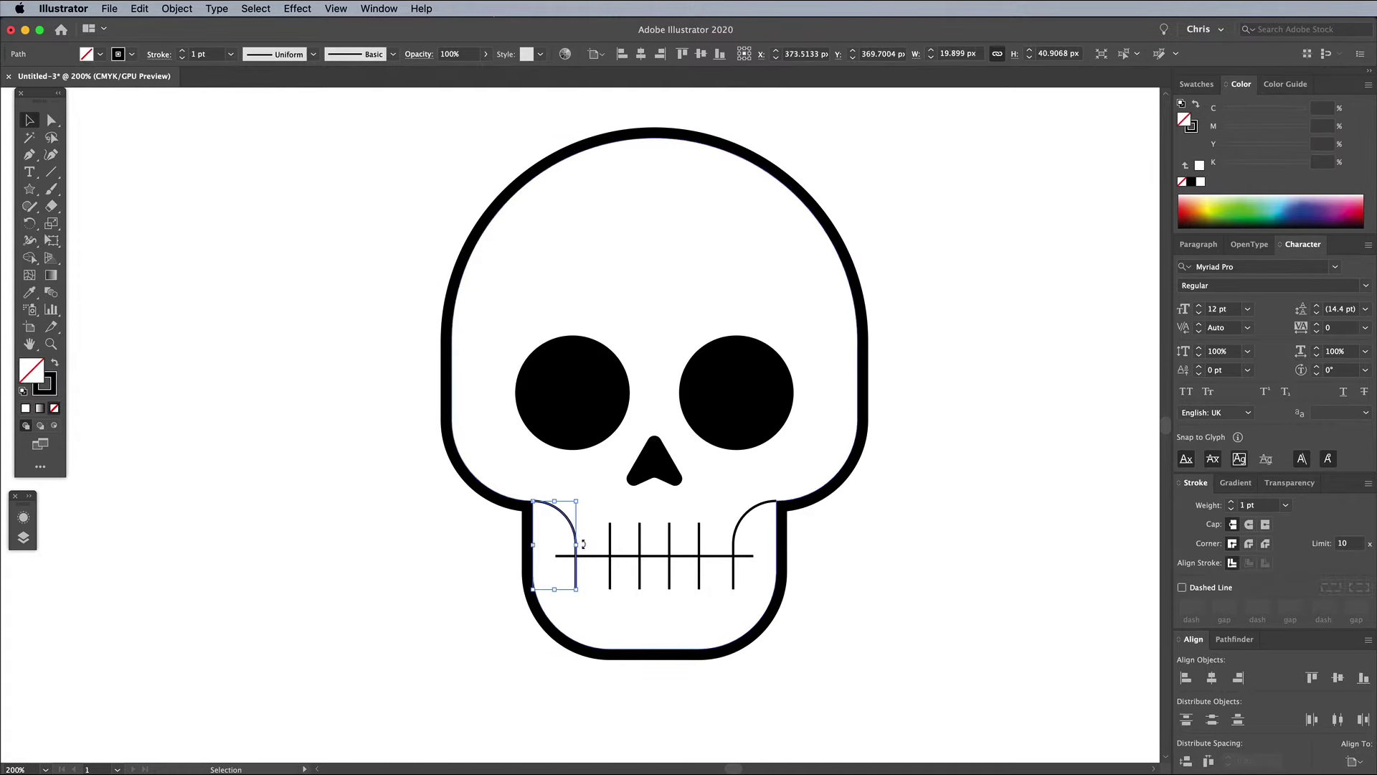
key(super+a)
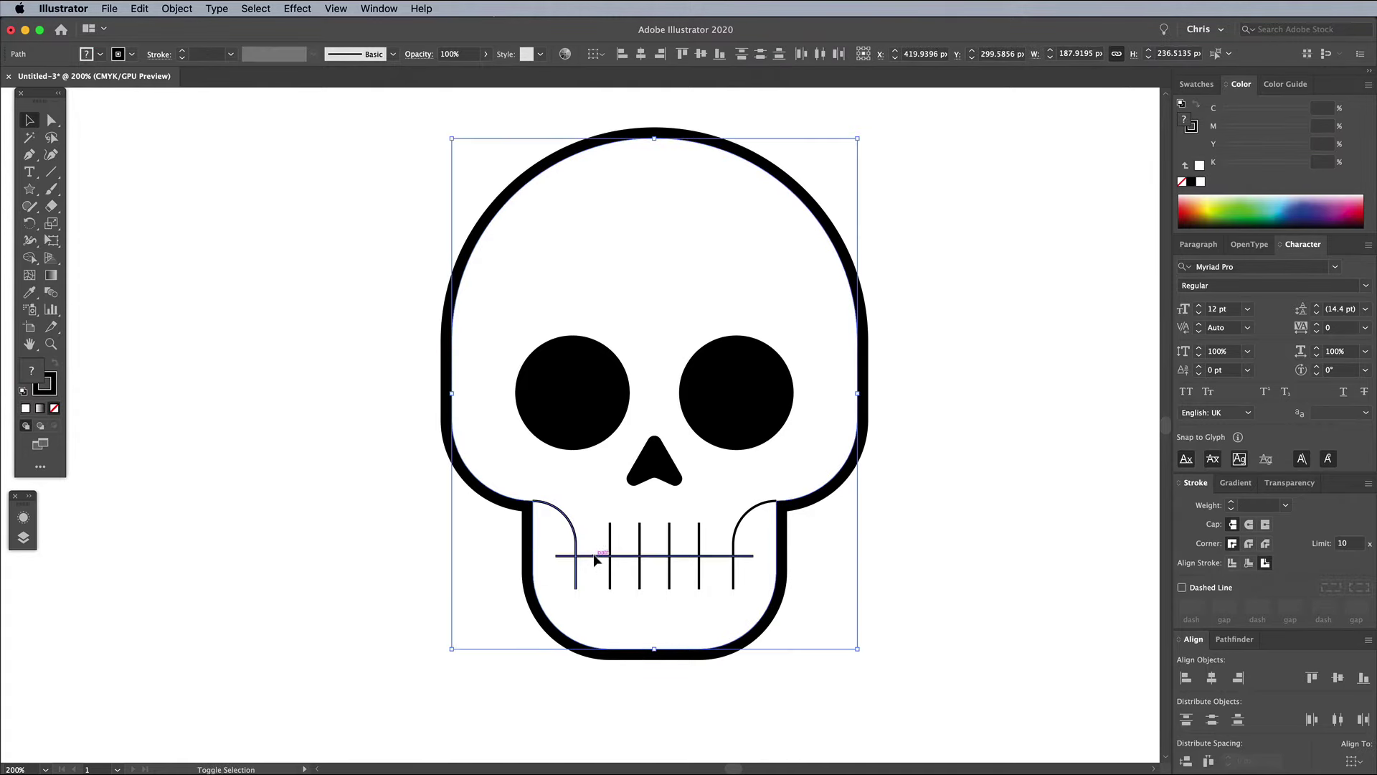
drag(815, 611, 505, 520)
shift+click(505, 499)
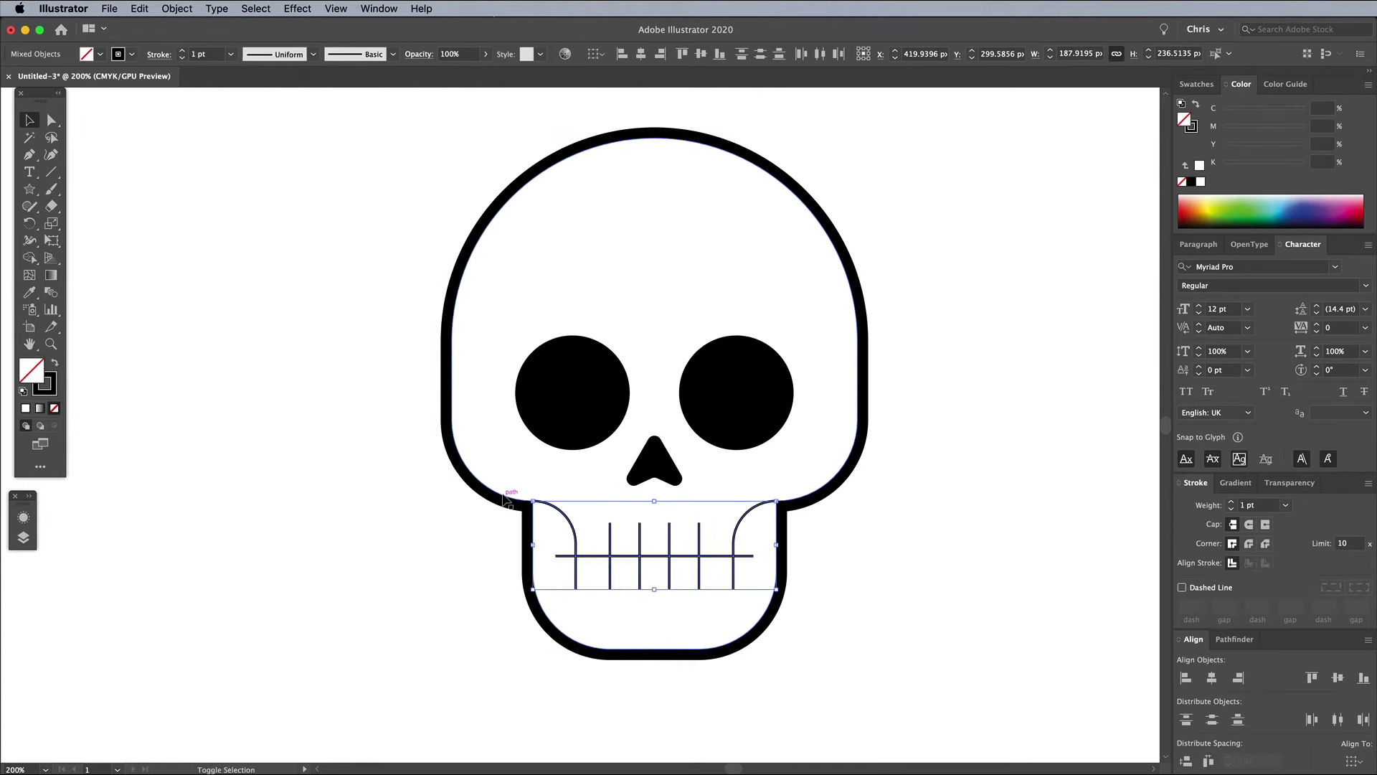
click(1232, 504)
click(1232, 503)
click(1232, 503)
click(1232, 503)
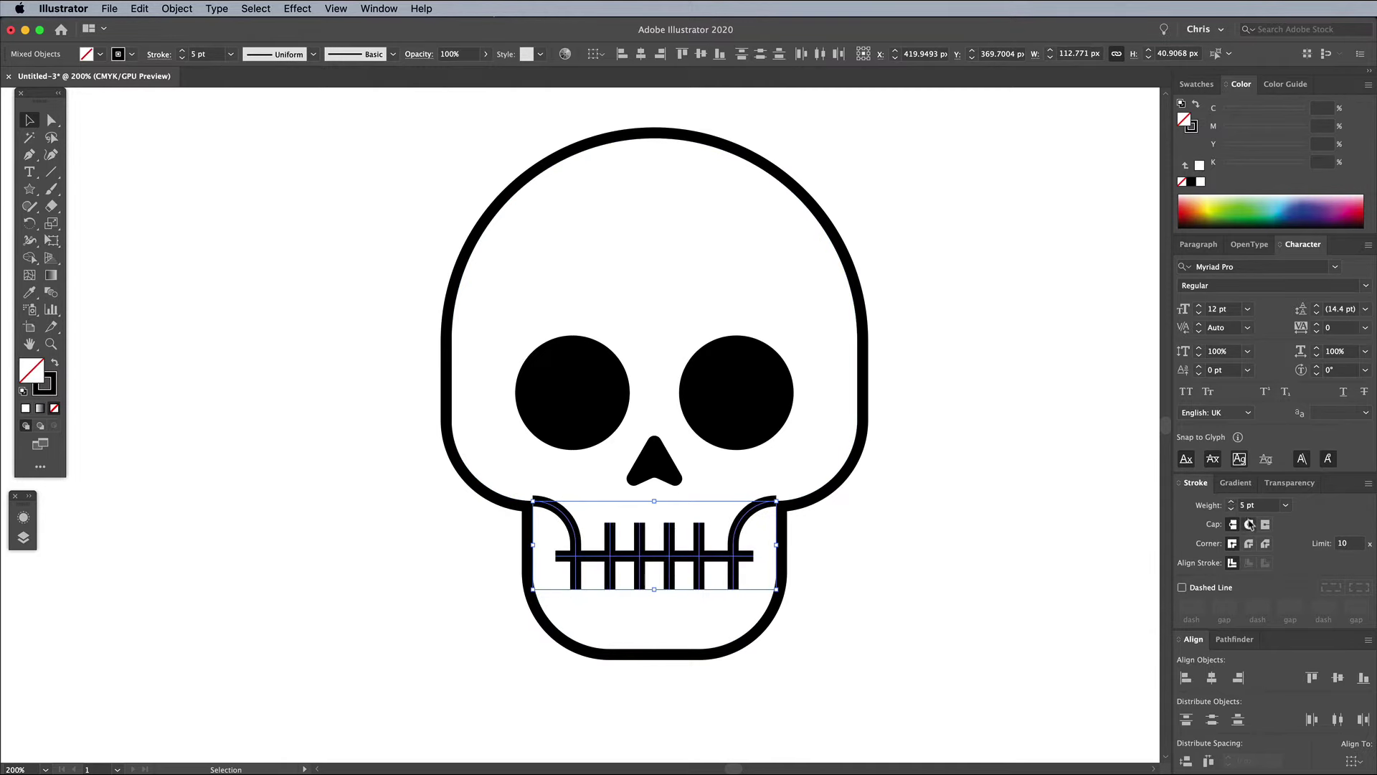
click(1250, 525)
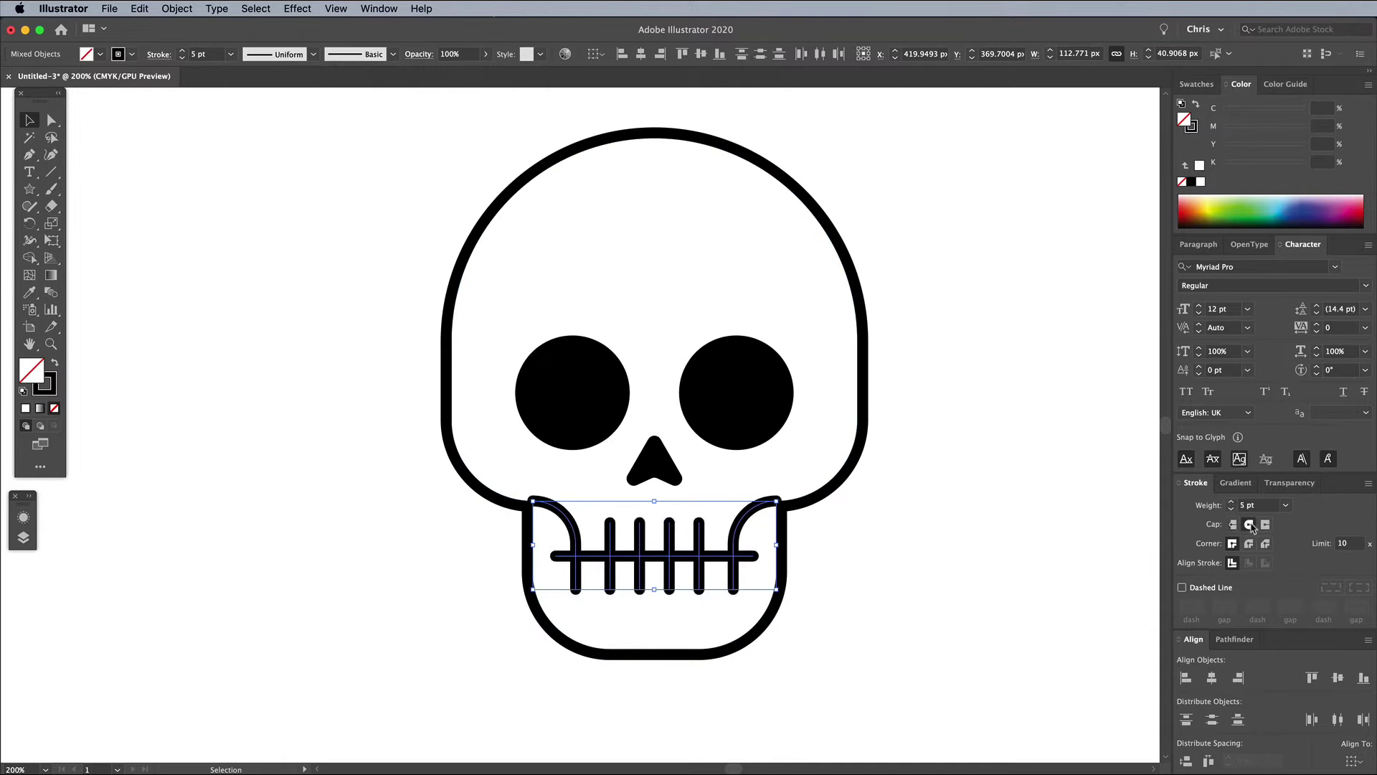
Nudge the jaw and teeth lines slightly into position.
key(super+equal)
key(super+equal)
key(super+equal)
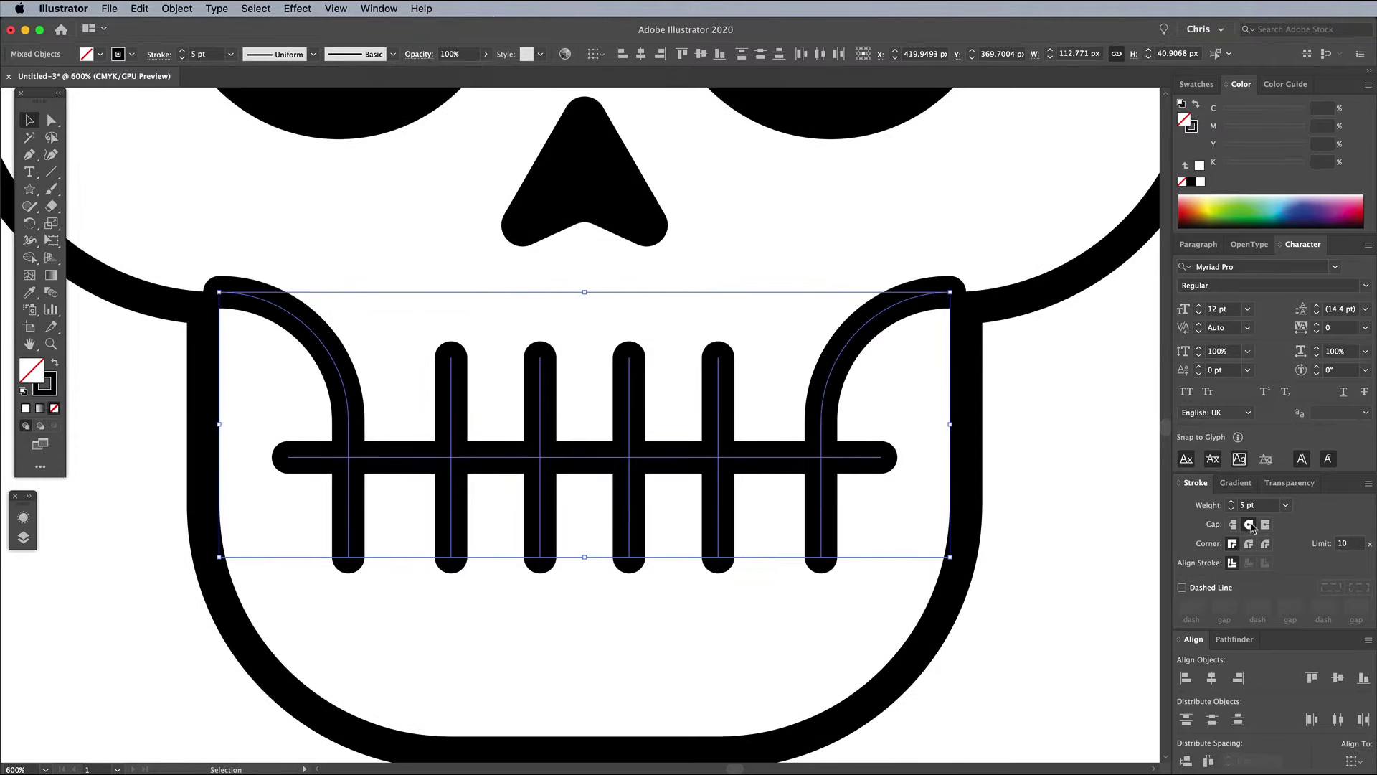
key(Down)
key(Down)
key(Down)
key(Down)
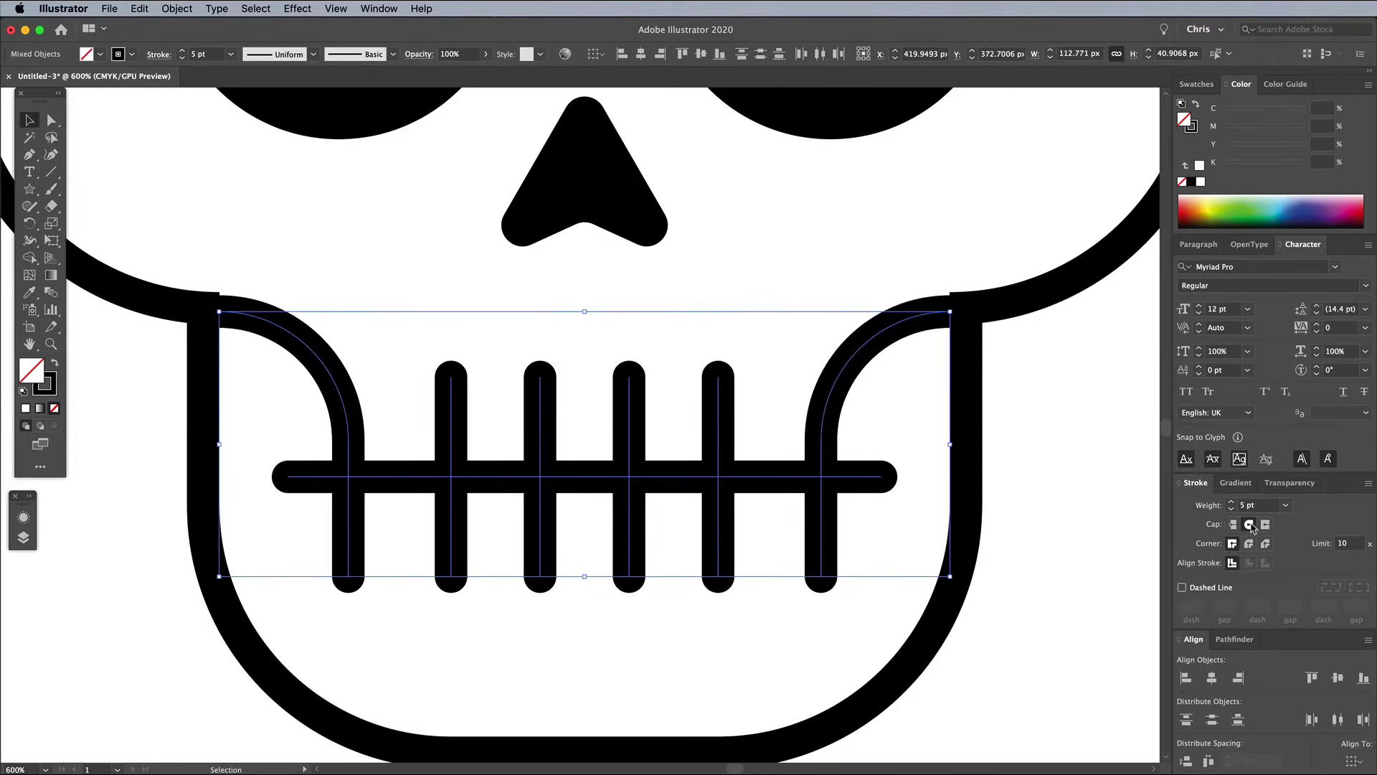
drag(718, 424, 717, 418)
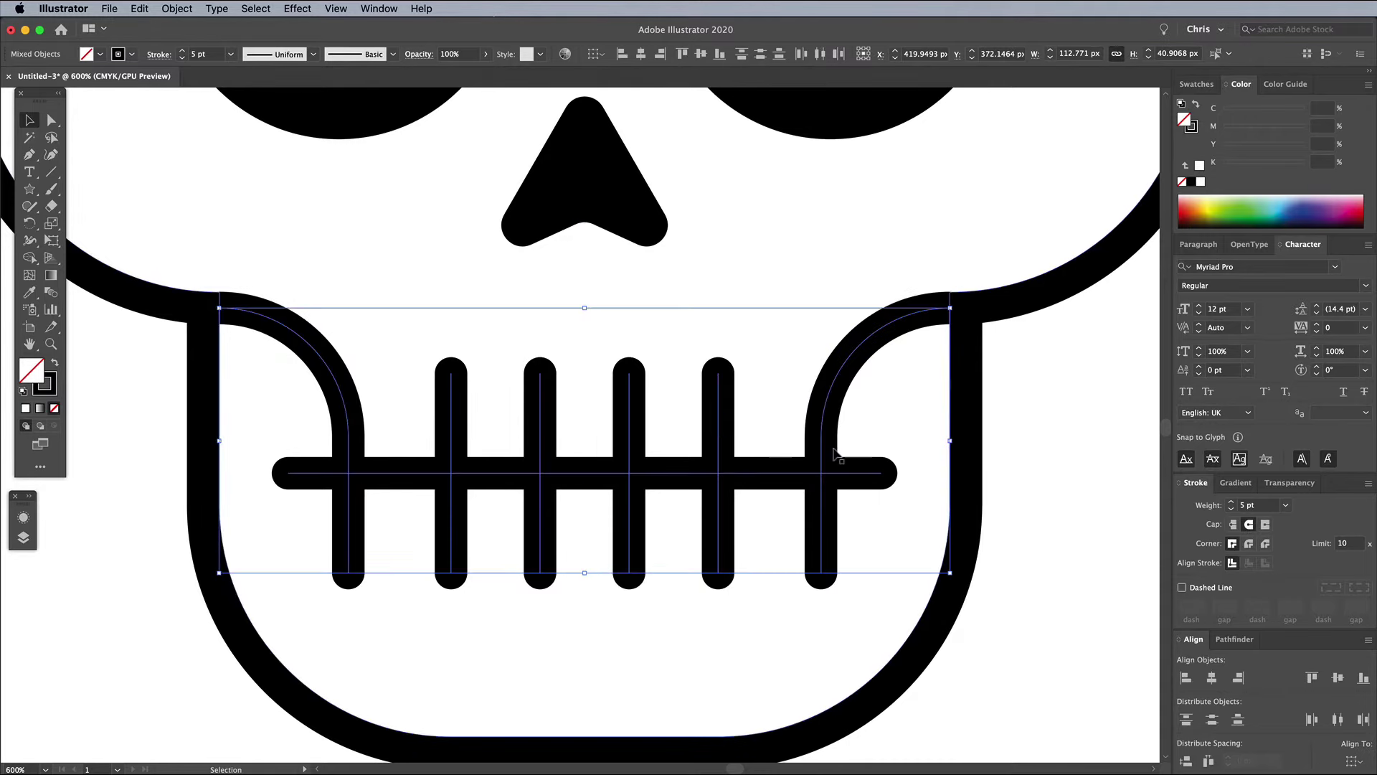
click(1066, 491)
Draw a circle below the skull, duplicate it, and unite the pair into one shape.
key(super+minus)
key(super+minus)
key(super+minus)
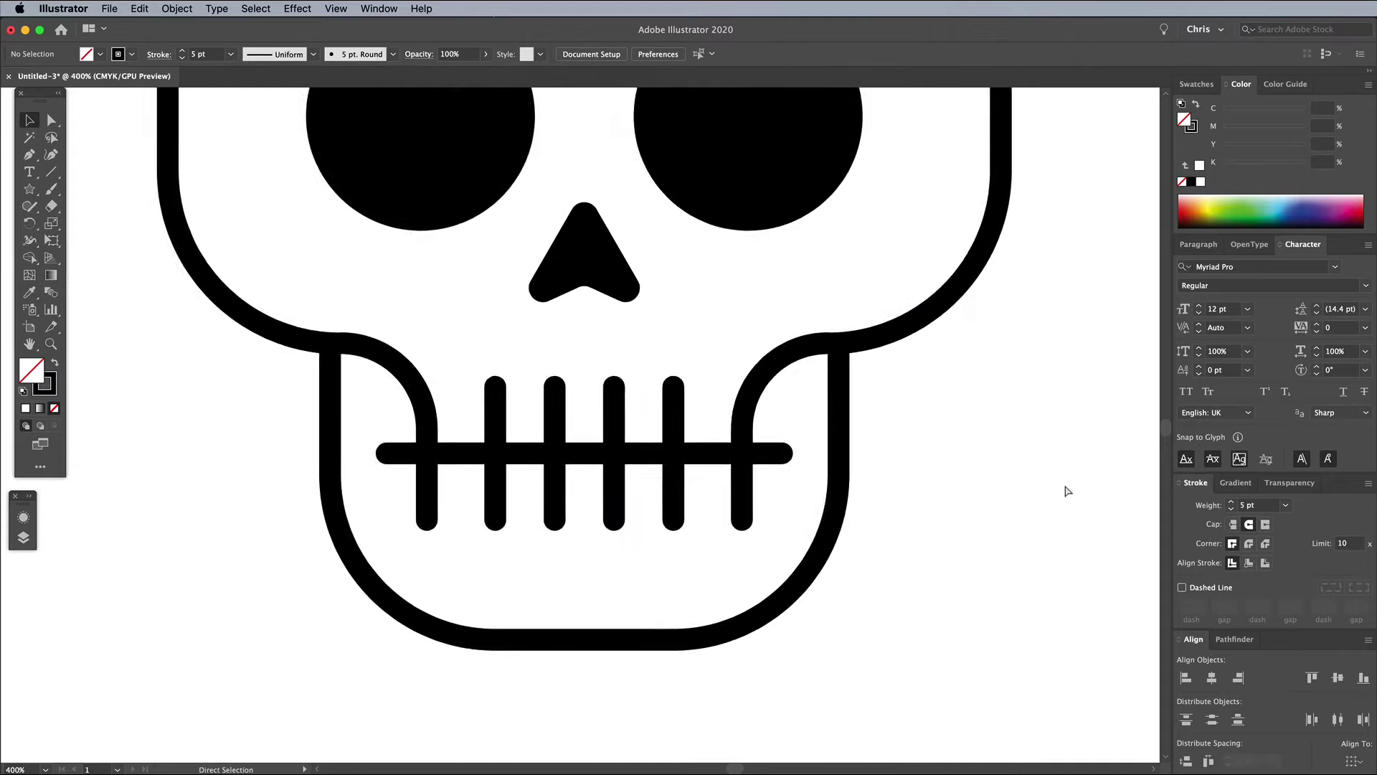
scroll(847, 466, down, 3)
scroll(832, 470, down, 3)
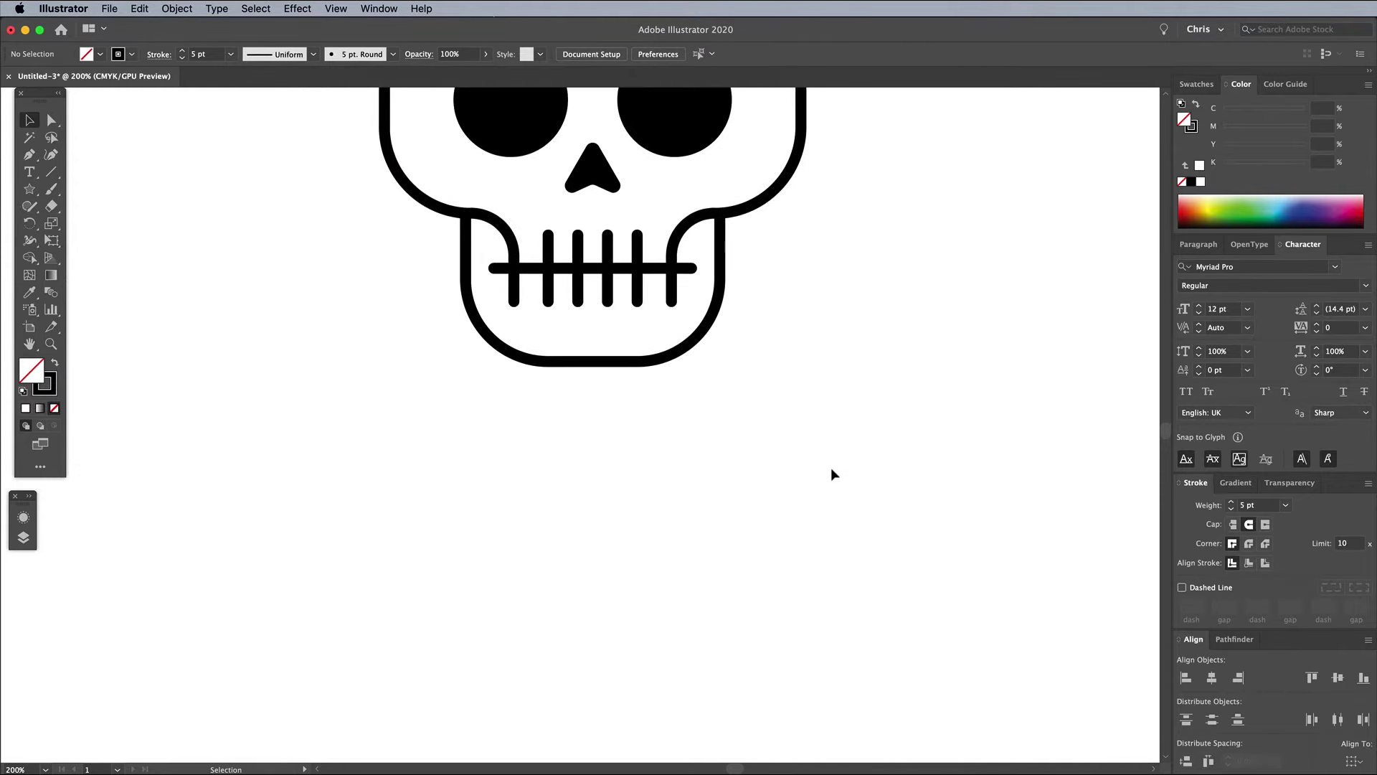
click(29, 189)
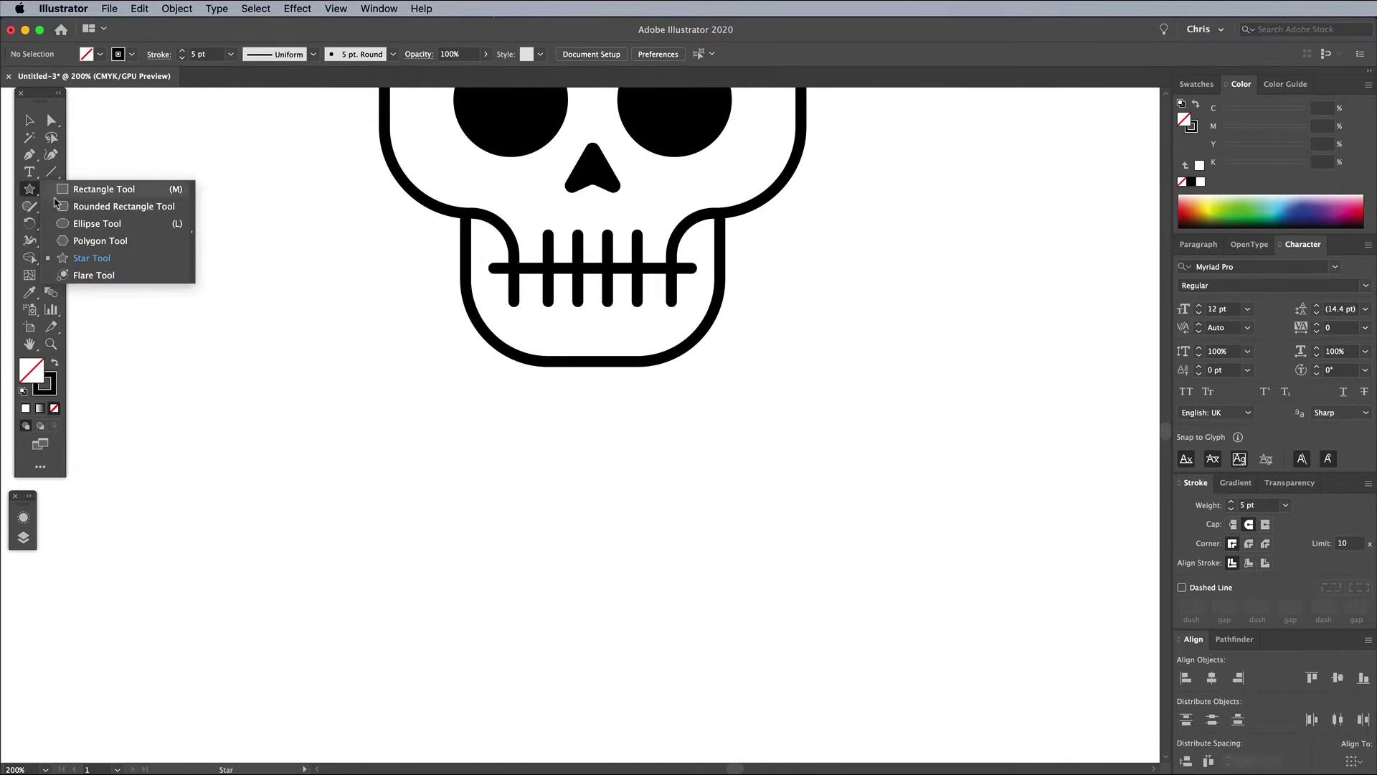
click(82, 223)
mouse_move(280, 355)
mouse_down()
mouse_move(358, 433)
mouse_move(285, 459)
mouse_move(295, 469)
mouse_up()
key(v)
shift+click(326, 390)
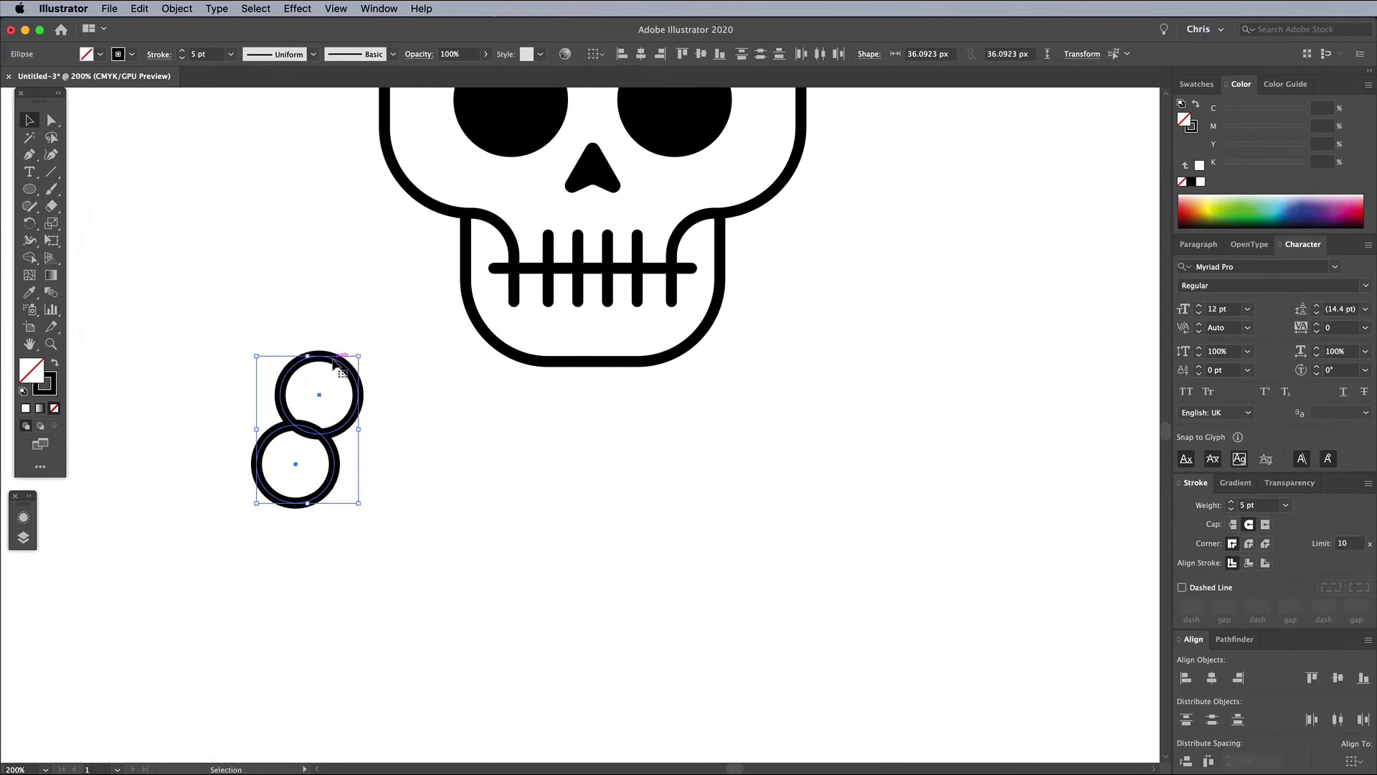
click(1235, 639)
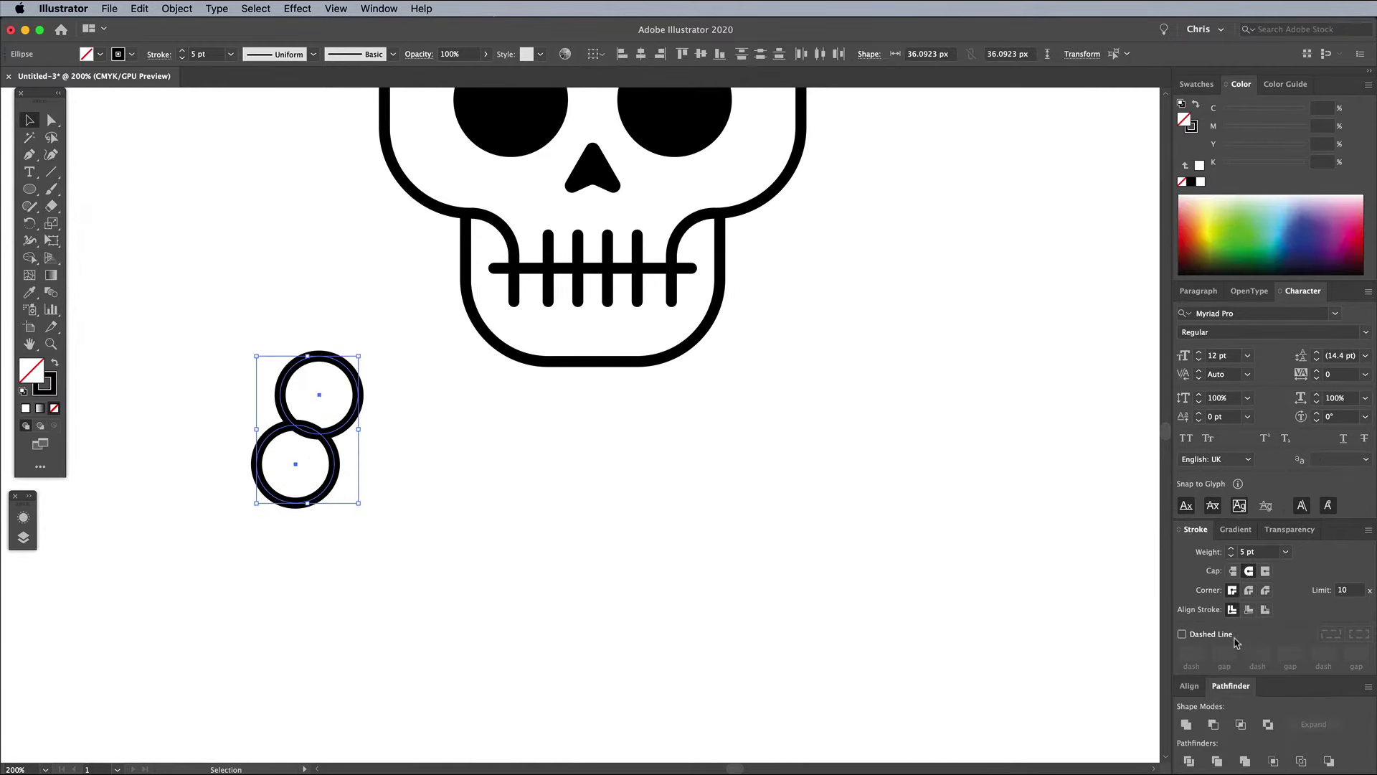
click(1187, 723)
Draw a thin bar for the bone shaft and copy the circle pair to its right end.
click(33, 190)
click(104, 189)
mouse_move(381, 434)
mouse_down()
mouse_move(892, 523)
mouse_move(1085, 523)
mouse_move(1085, 502)
mouse_up()
key(v)
mouse_move(381, 434)
mouse_down()
mouse_move(383, 450)
mouse_move(434, 390)
mouse_move(380, 420)
mouse_up()
click(298, 370)
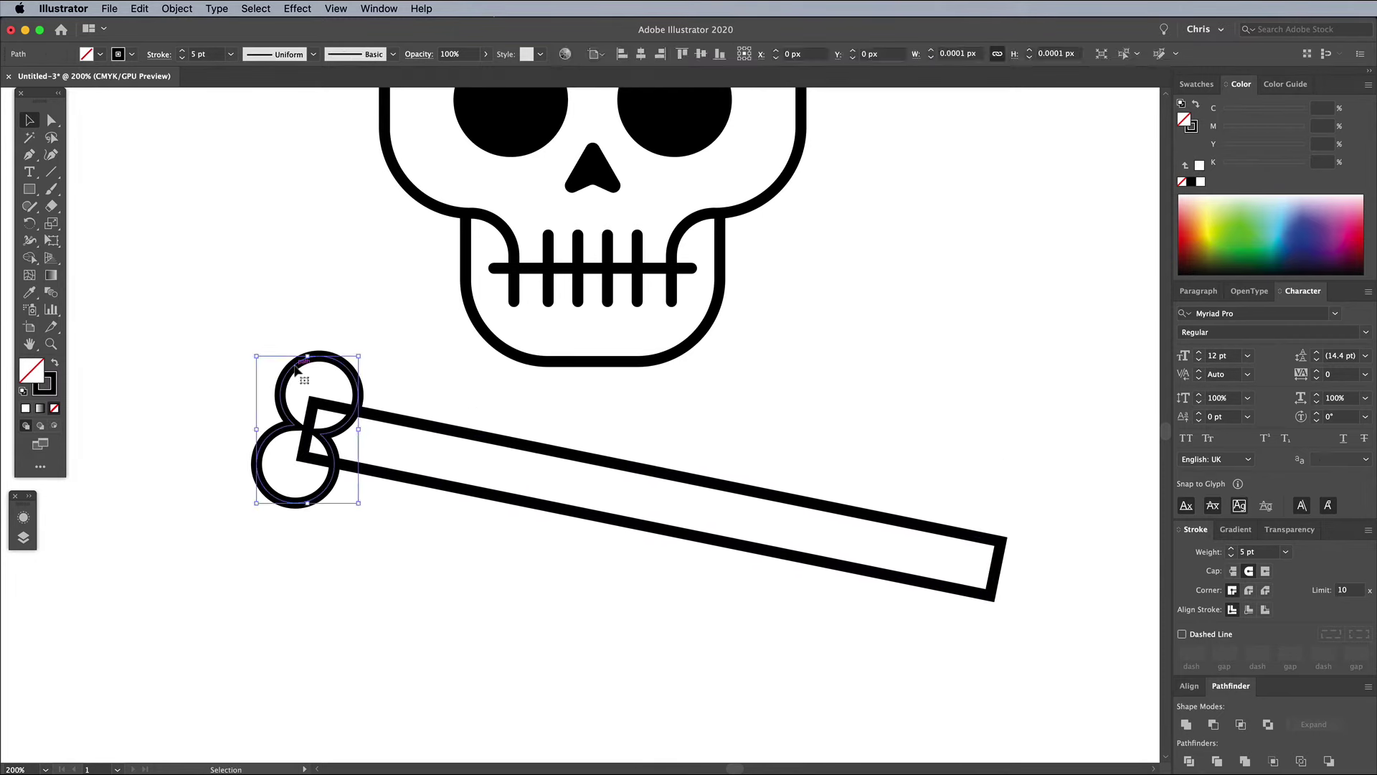
drag(291, 370, 986, 564)
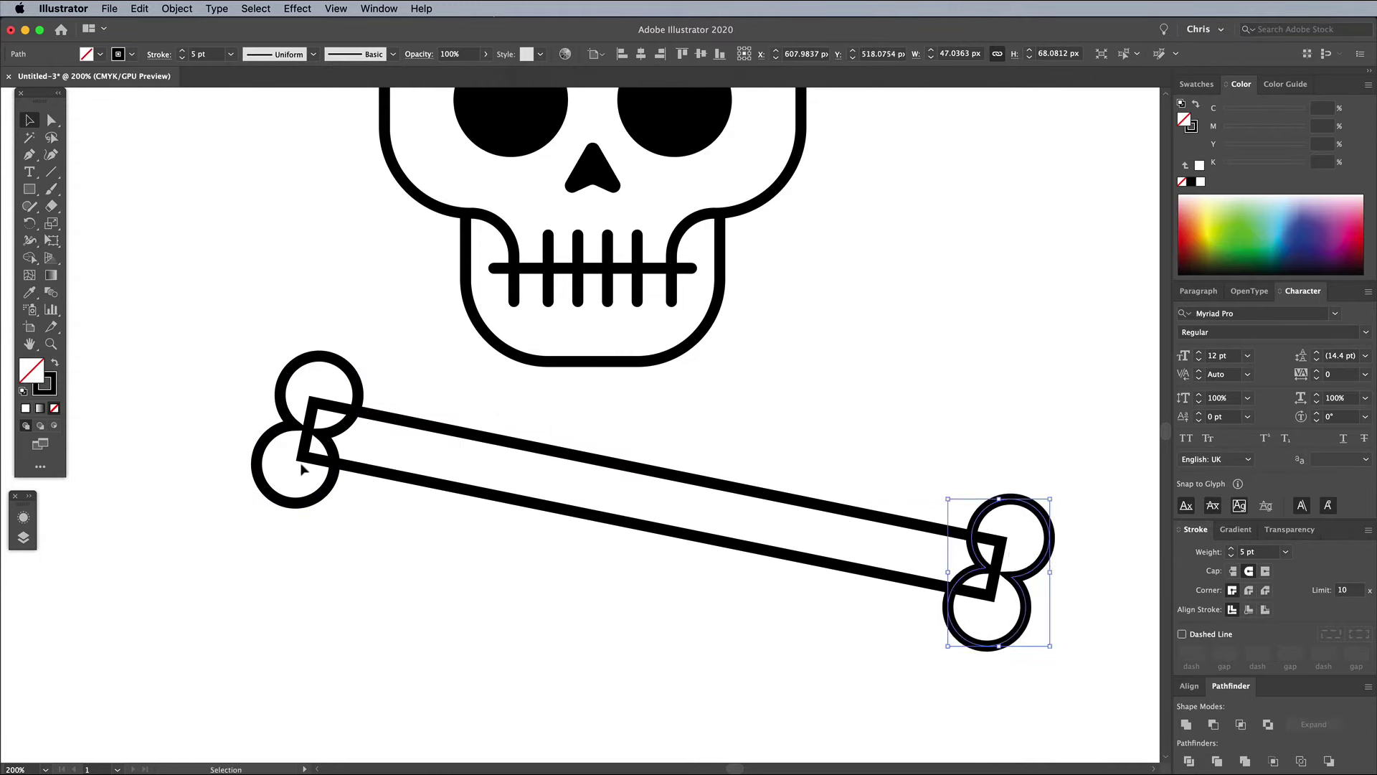
Unite the bone parts into one white-filled bone under the skull and duplicate it below.
drag(215, 459, 1063, 633)
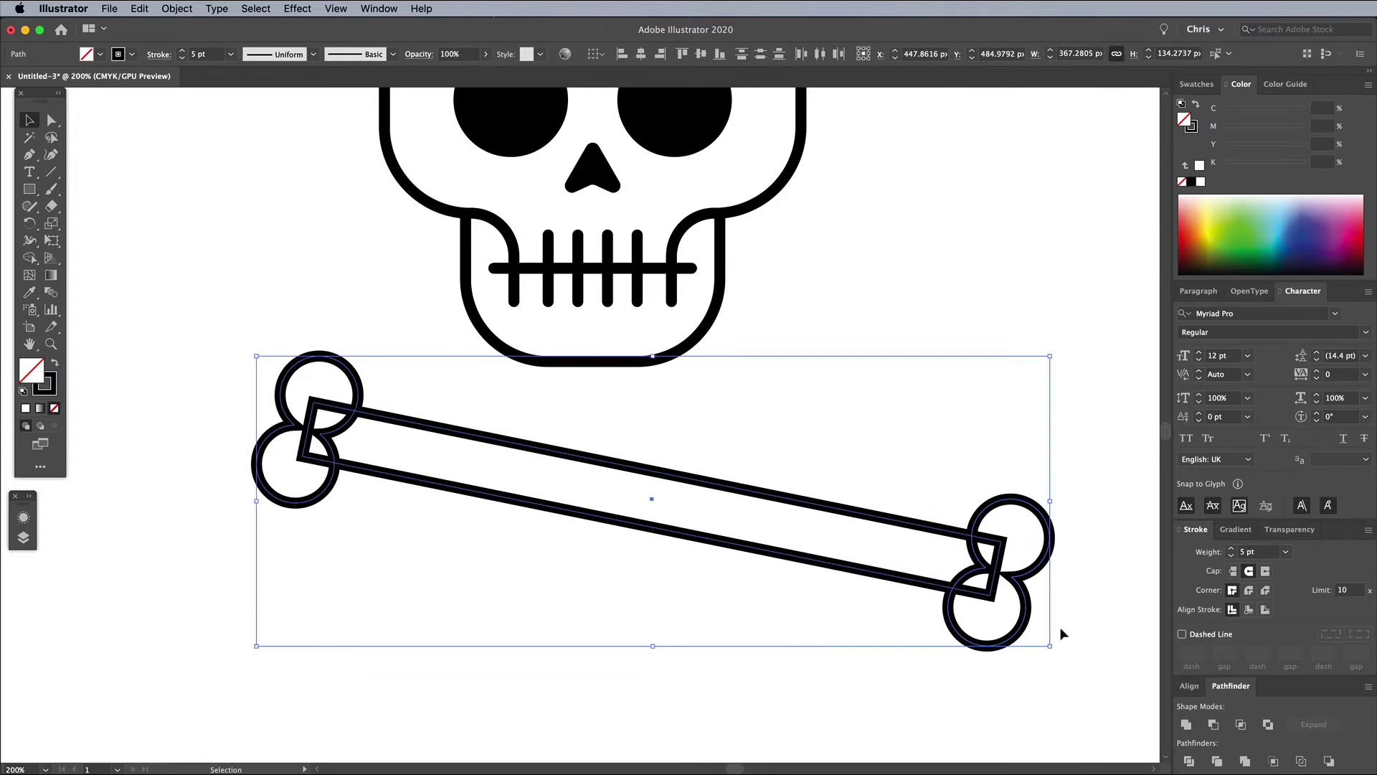
click(1187, 723)
alt+scroll(782, 545, down, 5)
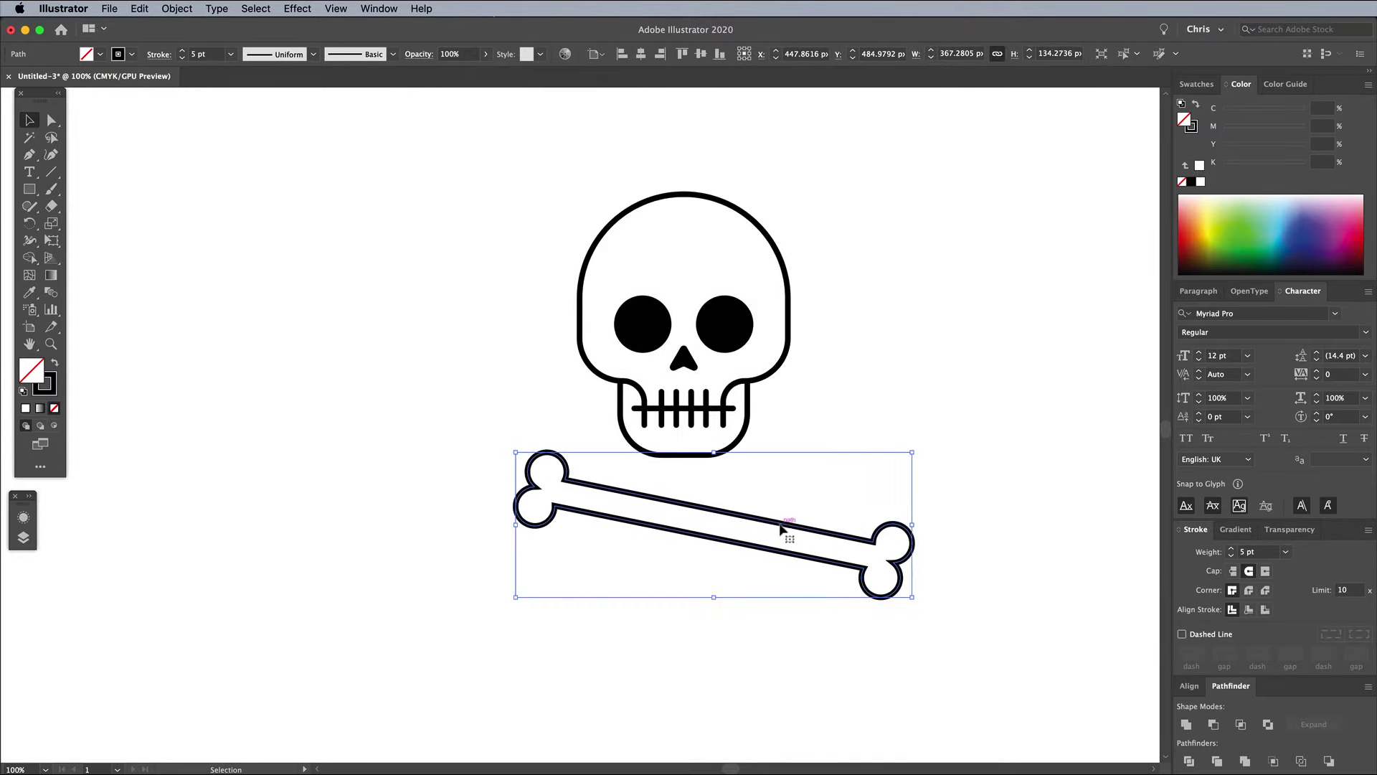
drag(780, 527, 751, 504)
click(26, 409)
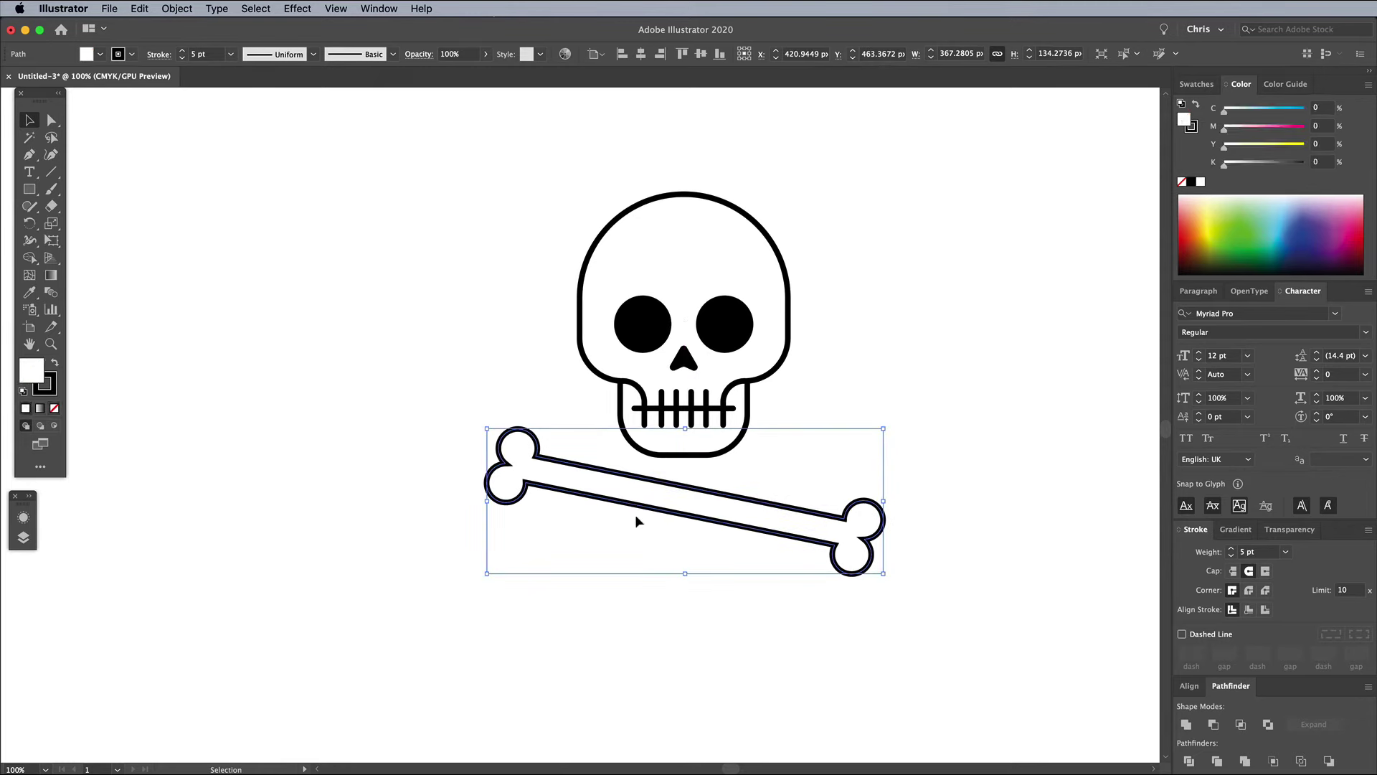
alt+drag(644, 509, 628, 615)
Draw a four-point zigzag line with the Pen across the lower bone.
click(29, 154)
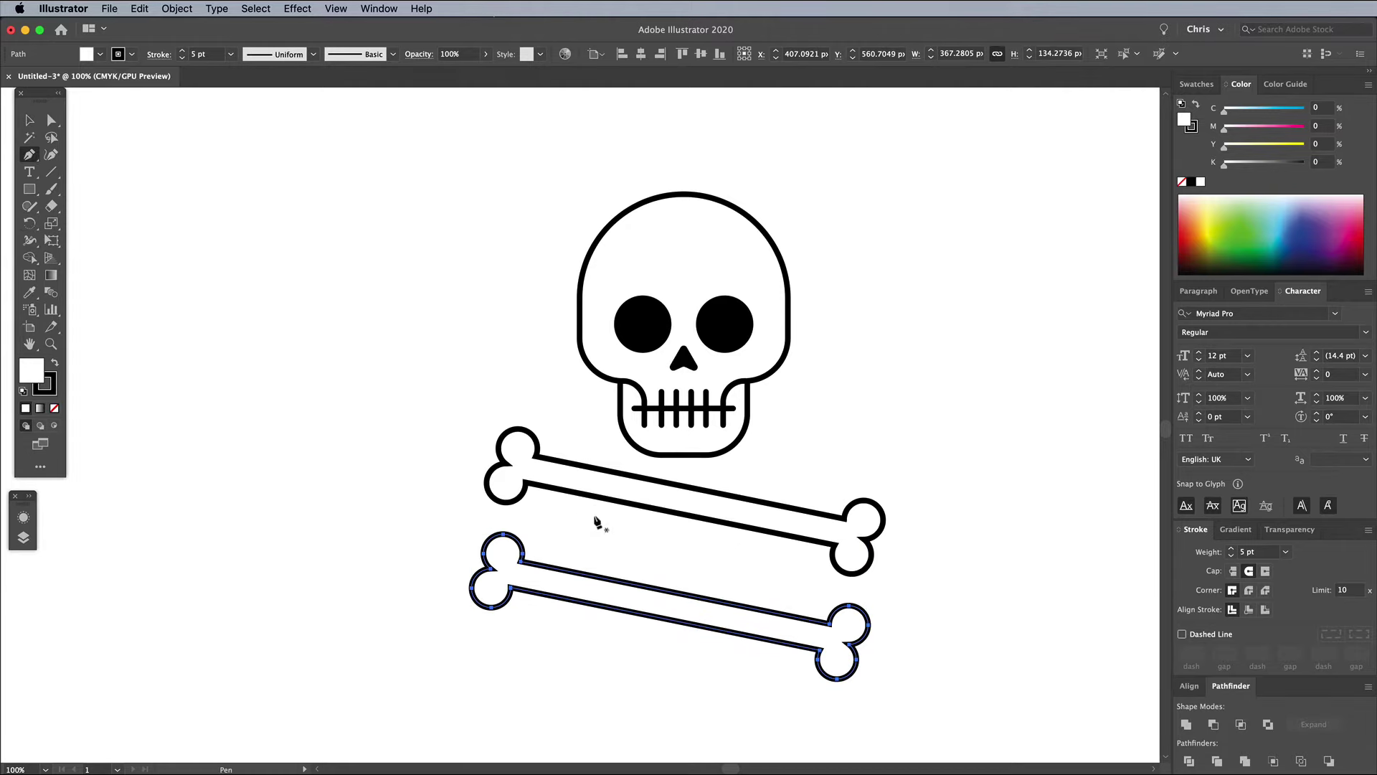
key(super+equal)
key(super+equal)
key(super+equal)
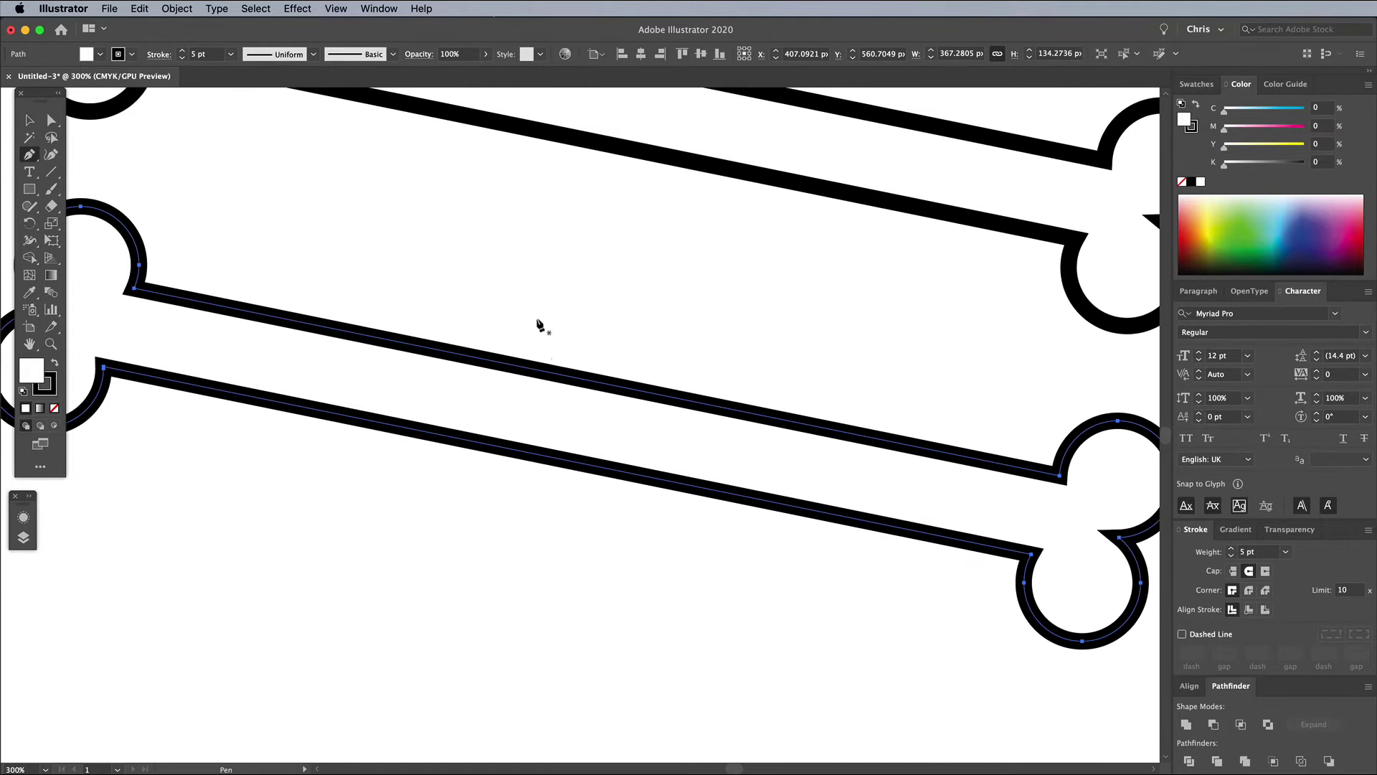
click(525, 322)
click(609, 404)
click(518, 413)
click(595, 497)
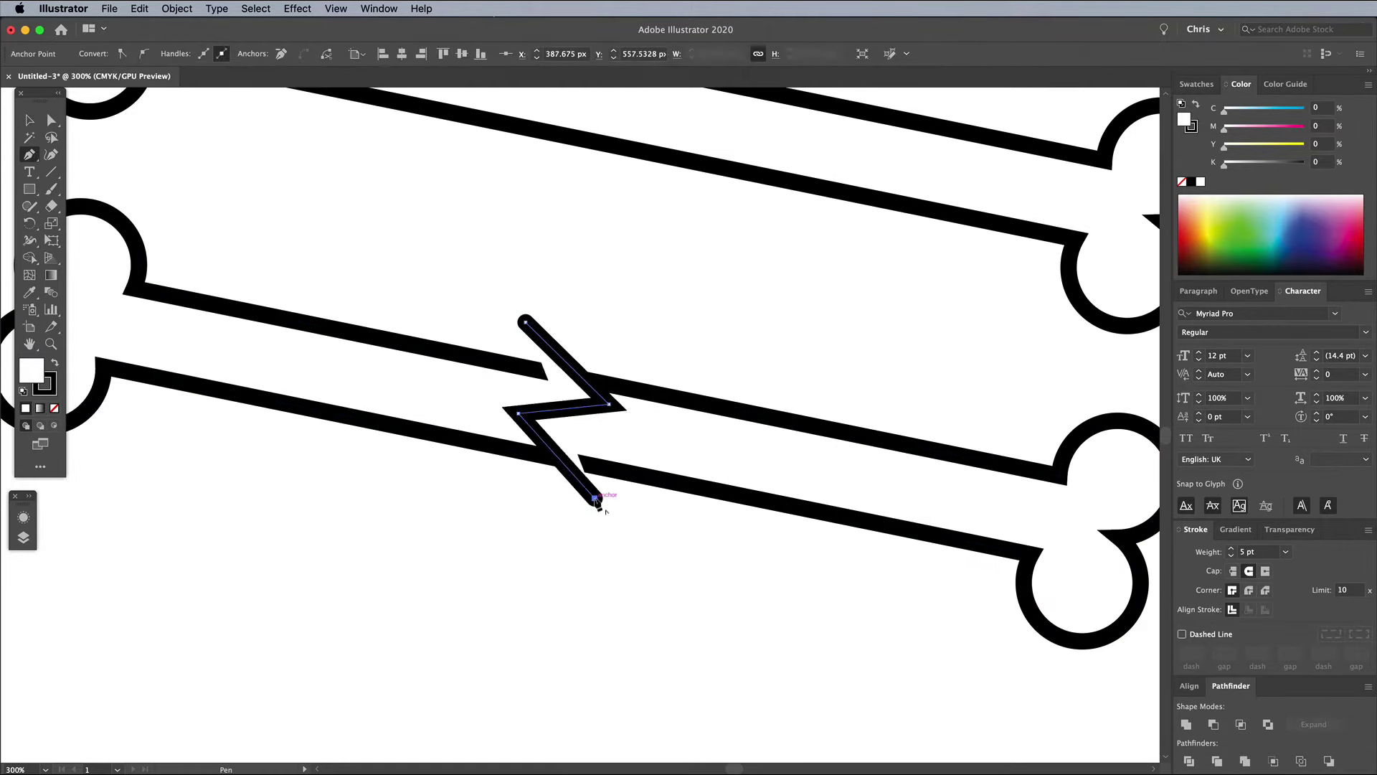
Remove the zigzag's fill and divide the lower bone along it.
click(29, 119)
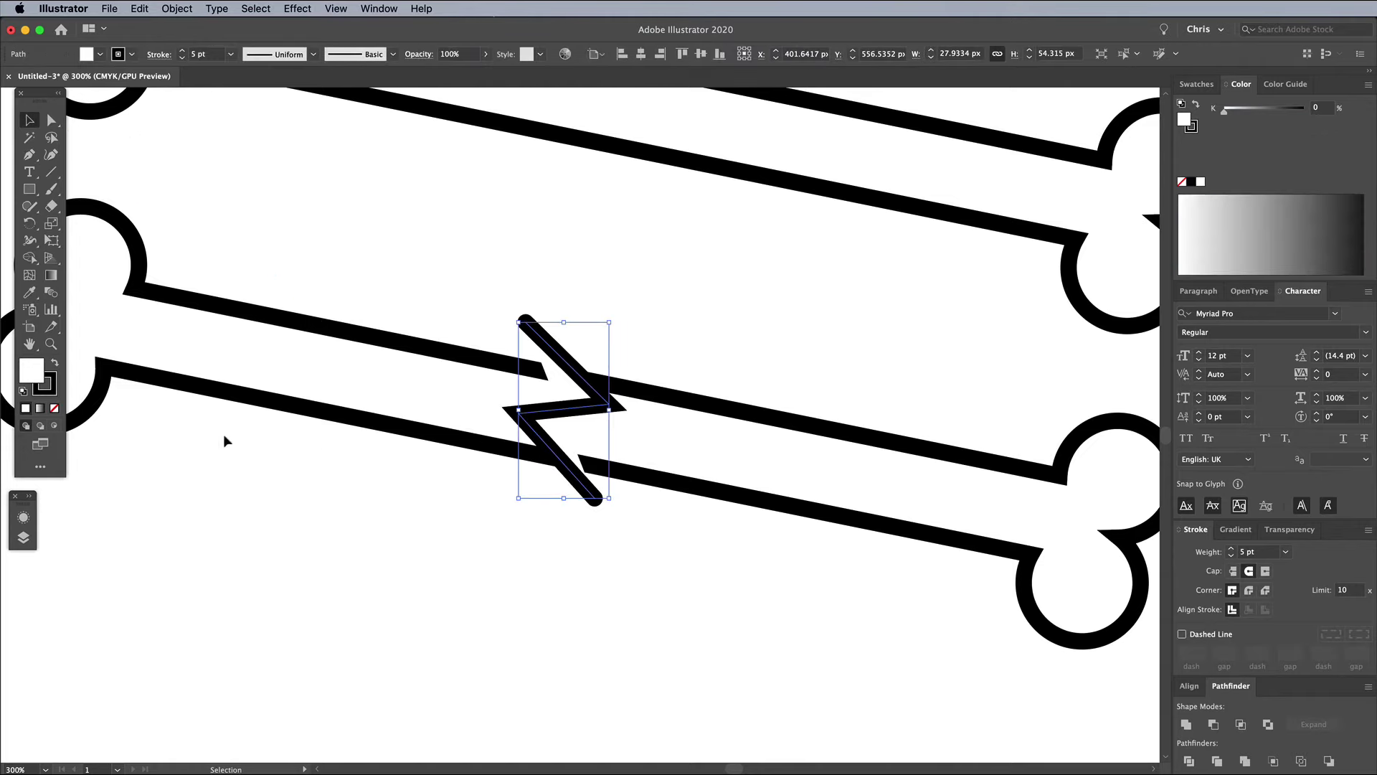
click(54, 408)
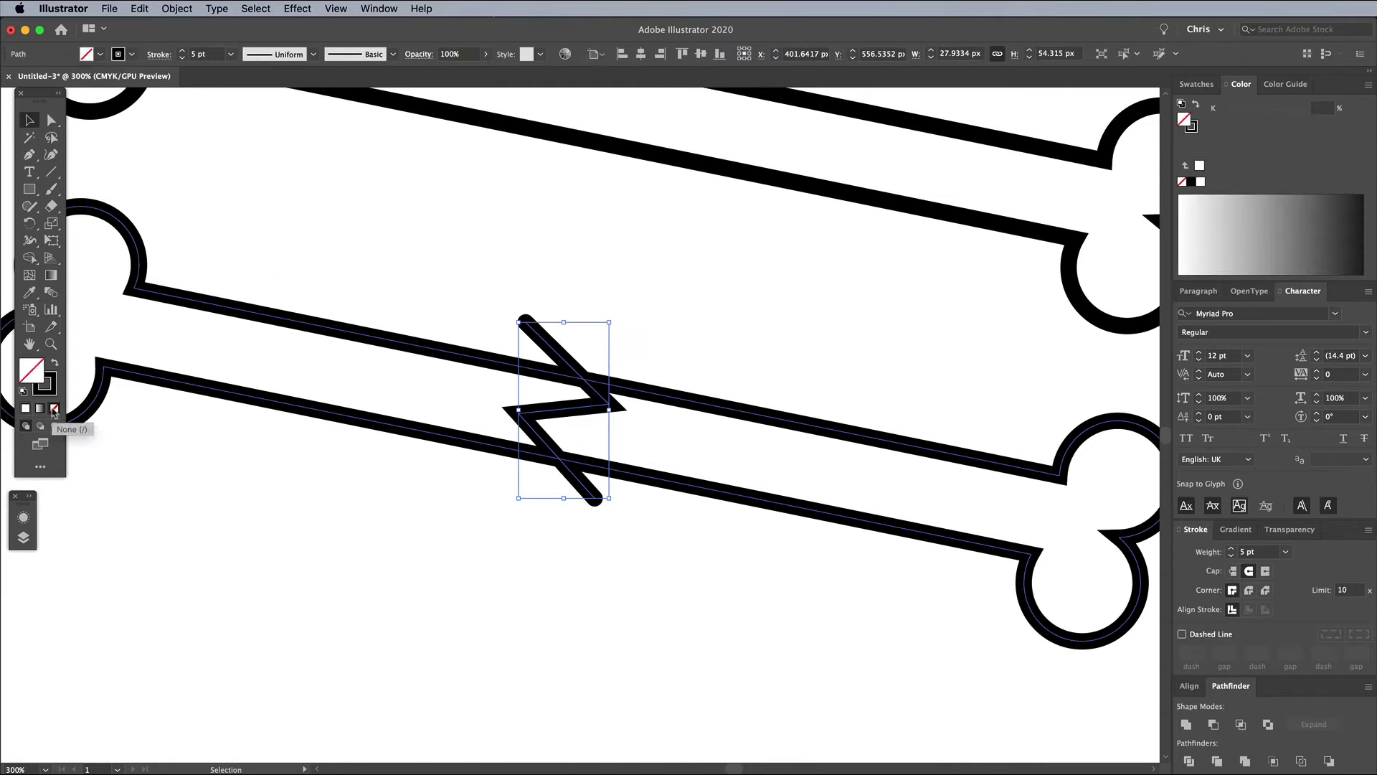
shift+click(670, 398)
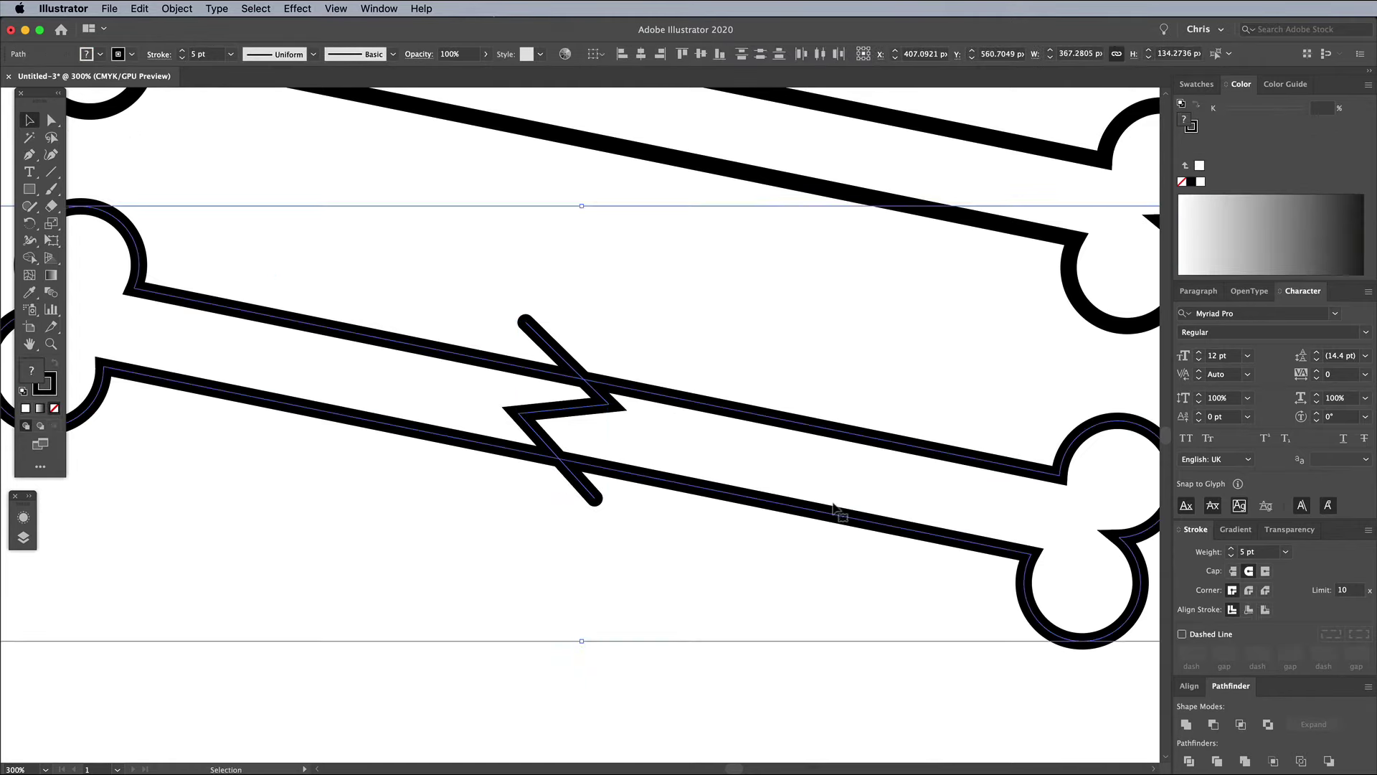
click(1188, 761)
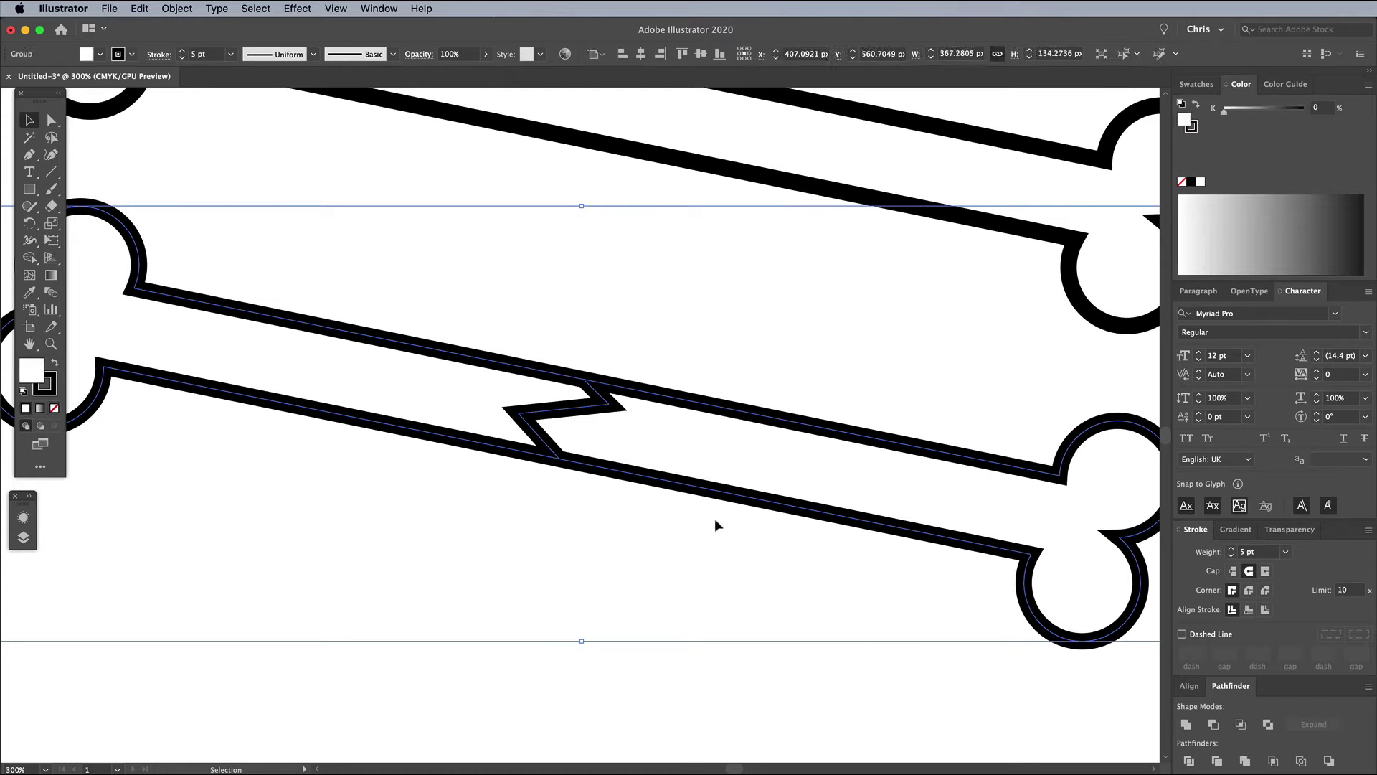
Ungroup the cut bone and pull the right half down and right, apart.
right_click(650, 479)
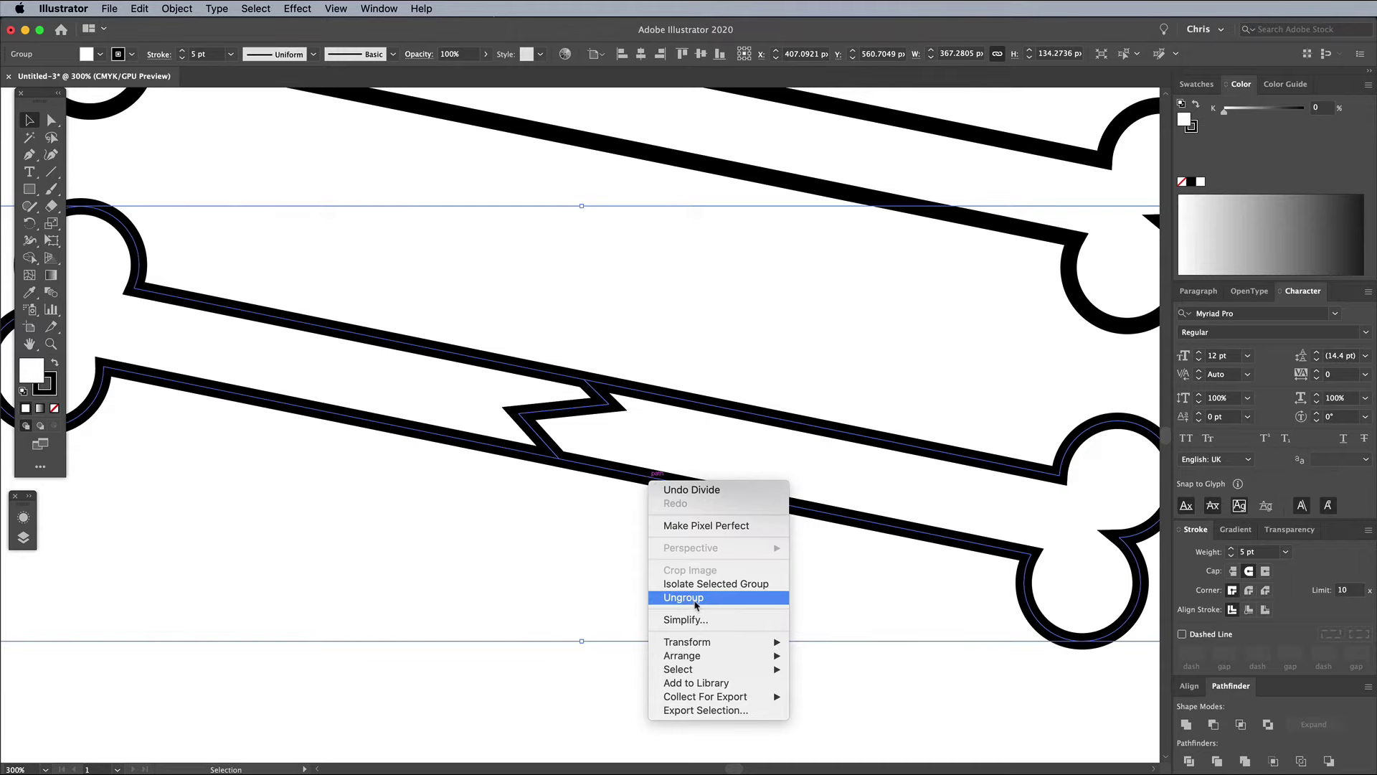
click(695, 597)
drag(652, 482, 759, 501)
key(super+minus)
key(super+minus)
Rotate the broken bone to cross the intact bone and nudge its lower-left half into place.
scroll(543, 388, up, 5)
scroll(543, 387, left, 7)
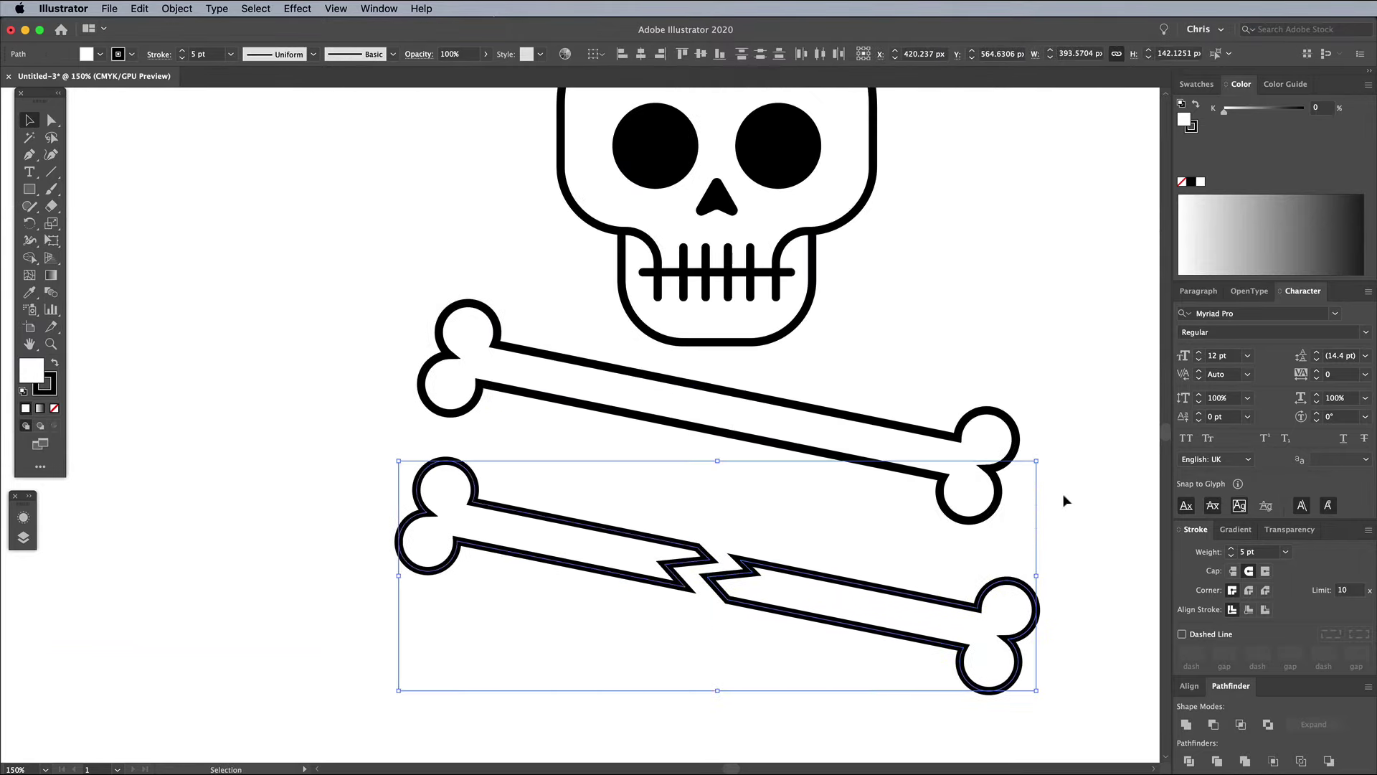
drag(1044, 498, 990, 308)
click(839, 621)
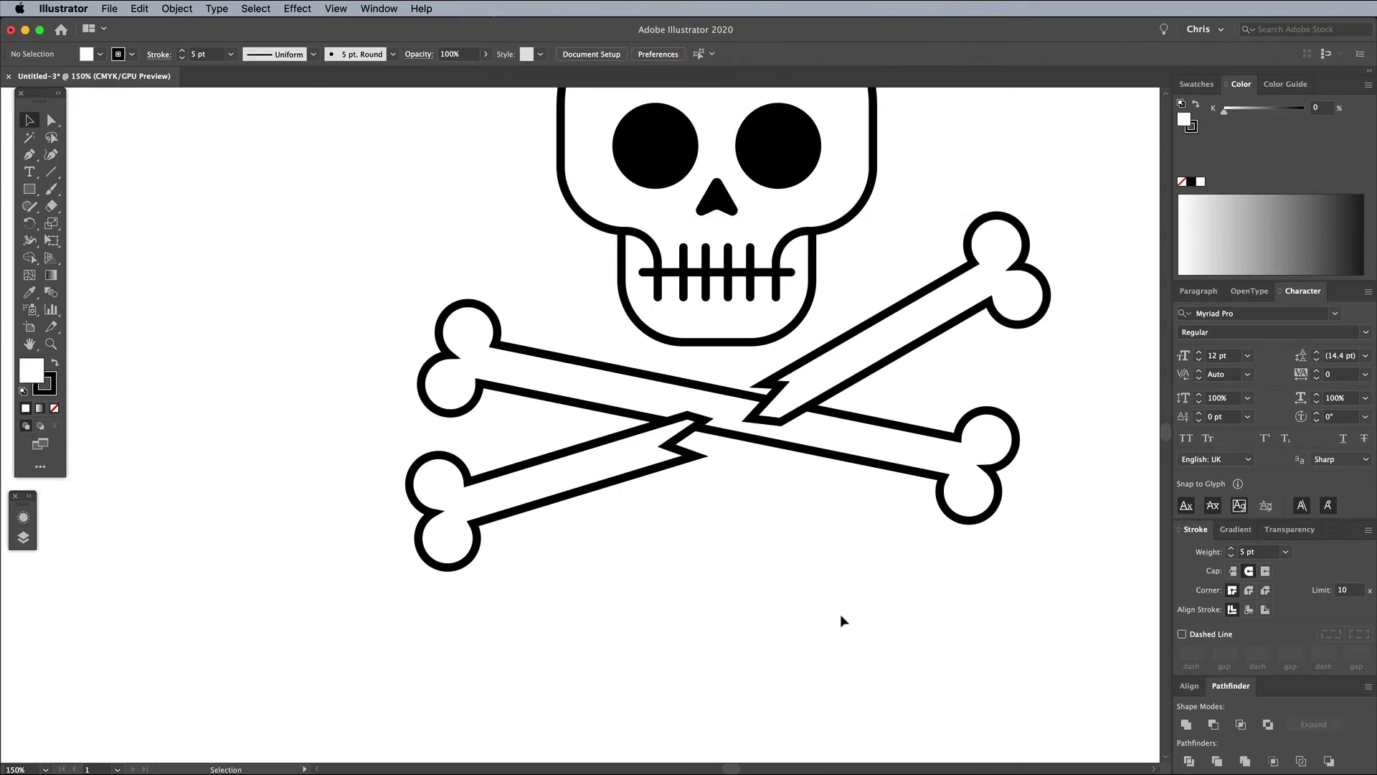
drag(786, 540, 695, 649)
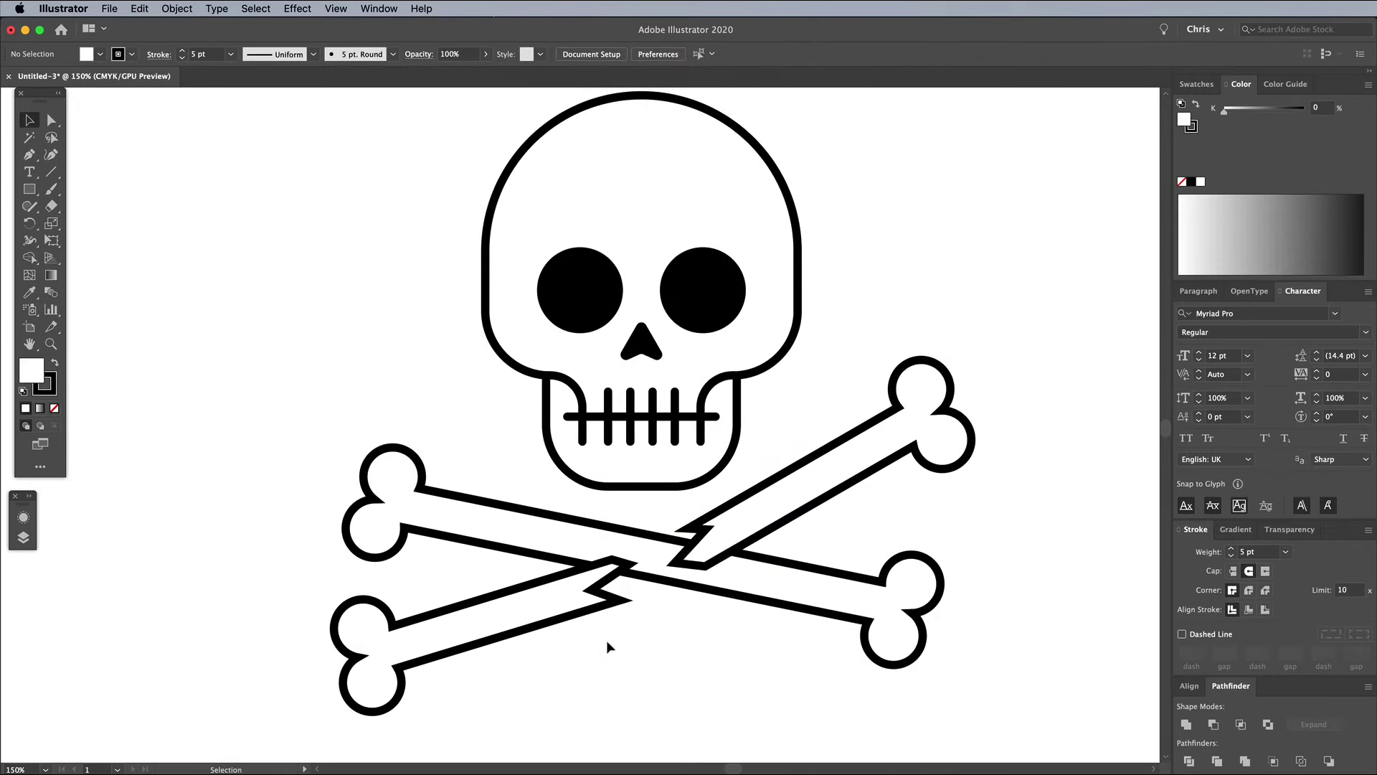
drag(578, 614, 602, 611)
click(658, 628)
key(super+minus)
key(super+minus)
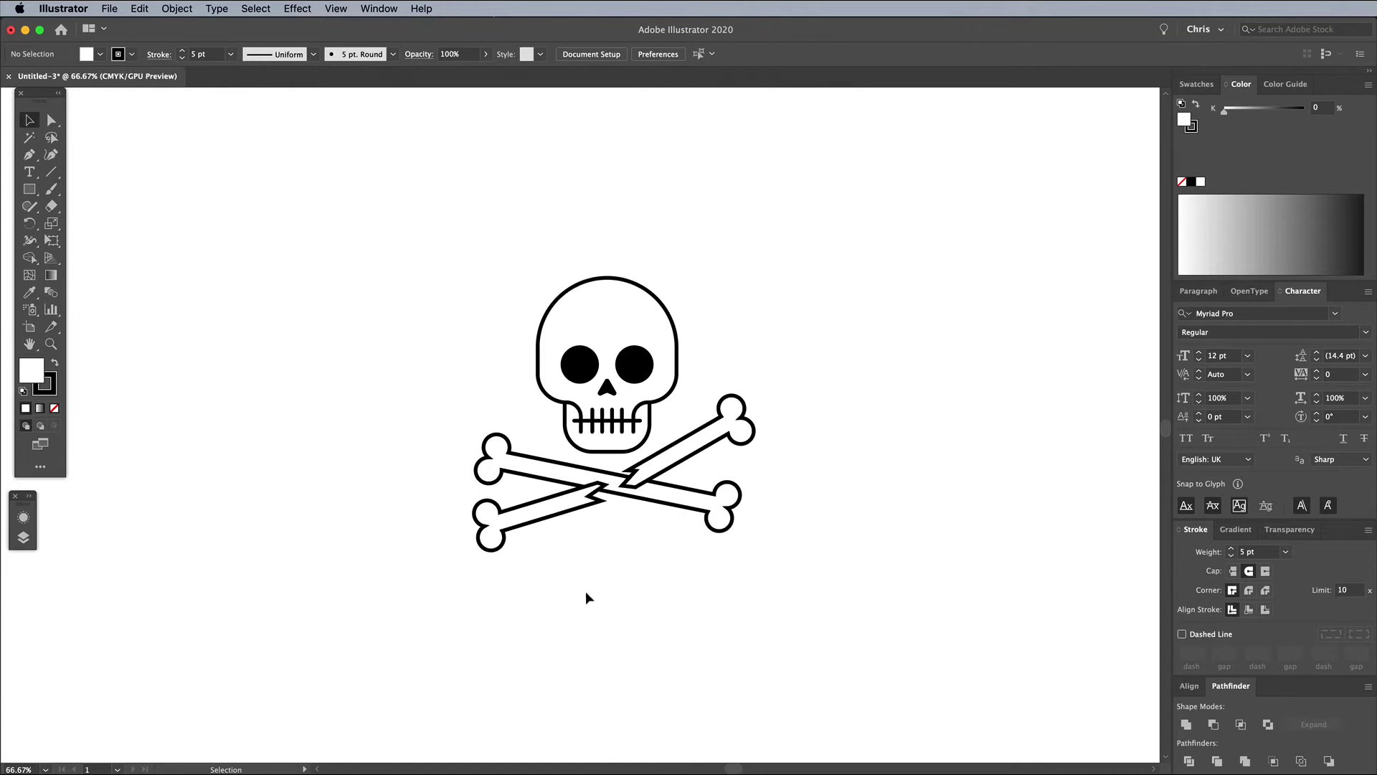
Draw a no-fill, no-stroke circle surrounding the skull and crossbones.
drag(29, 189, 93, 223)
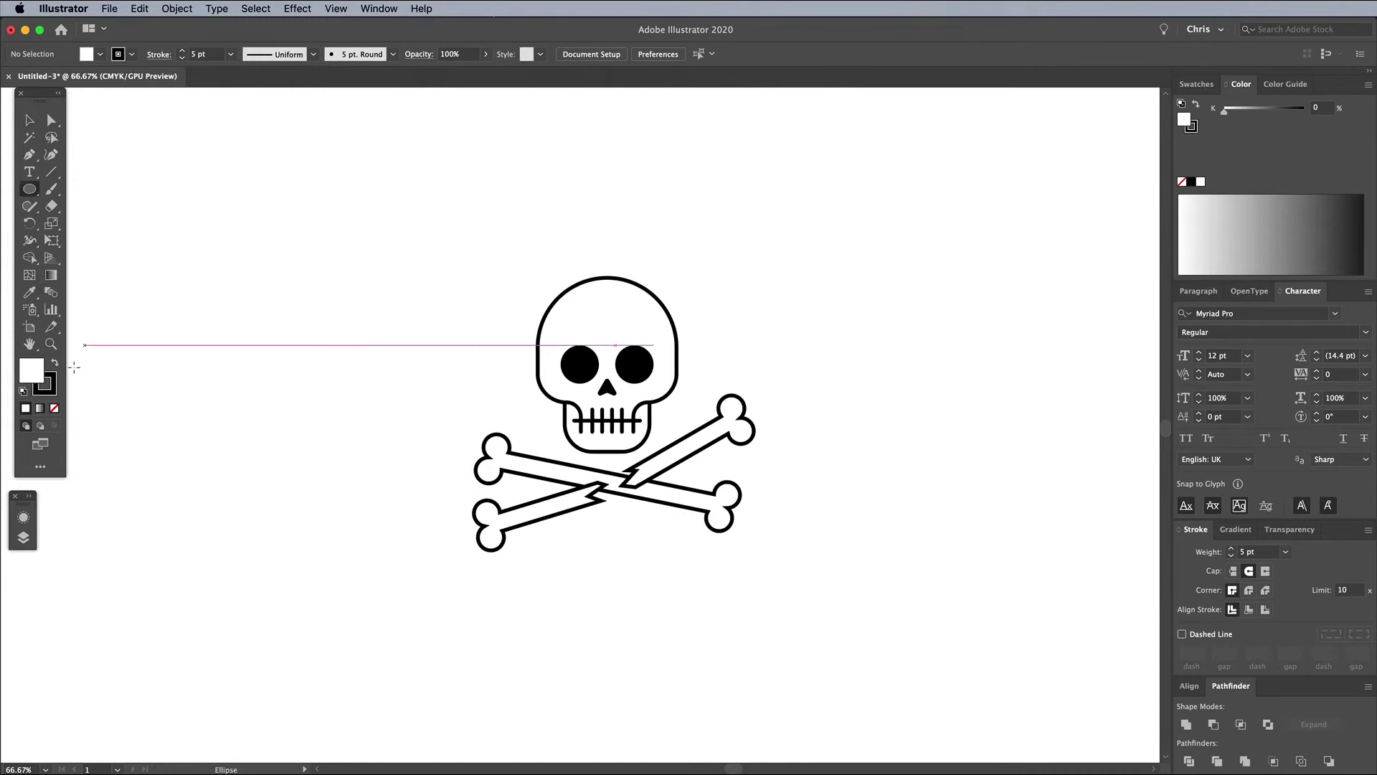
click(54, 408)
click(51, 391)
click(54, 408)
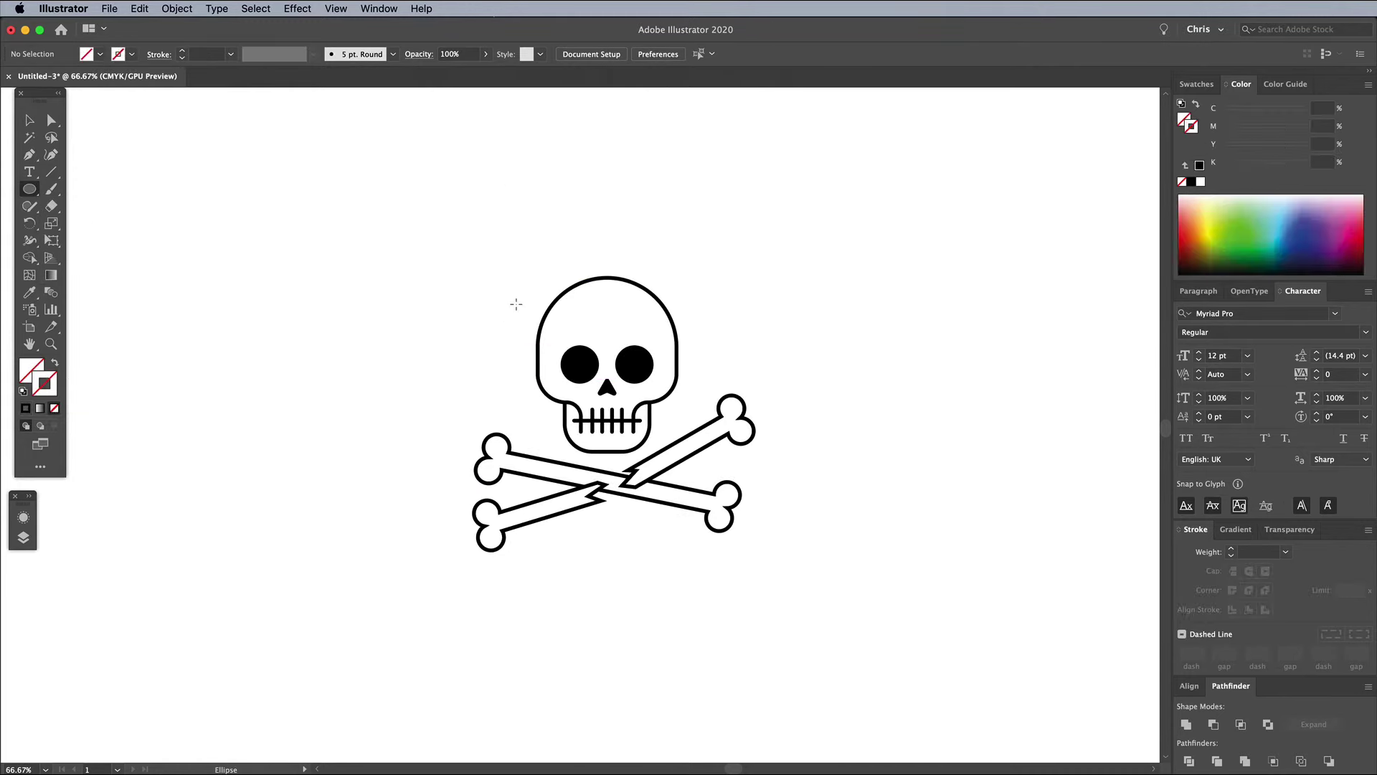
drag(432, 256, 821, 618)
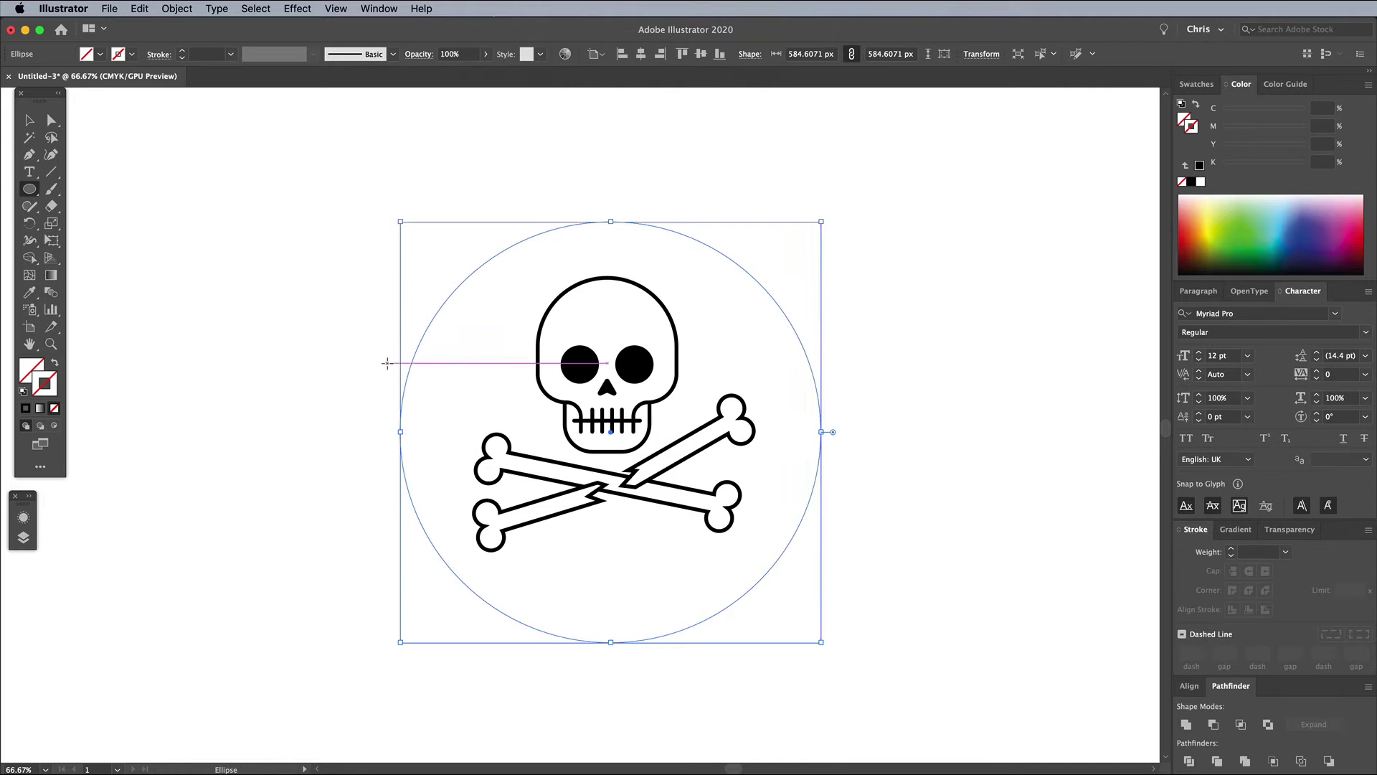
Select the circle with the skull artwork and centre them horizontally.
click(29, 124)
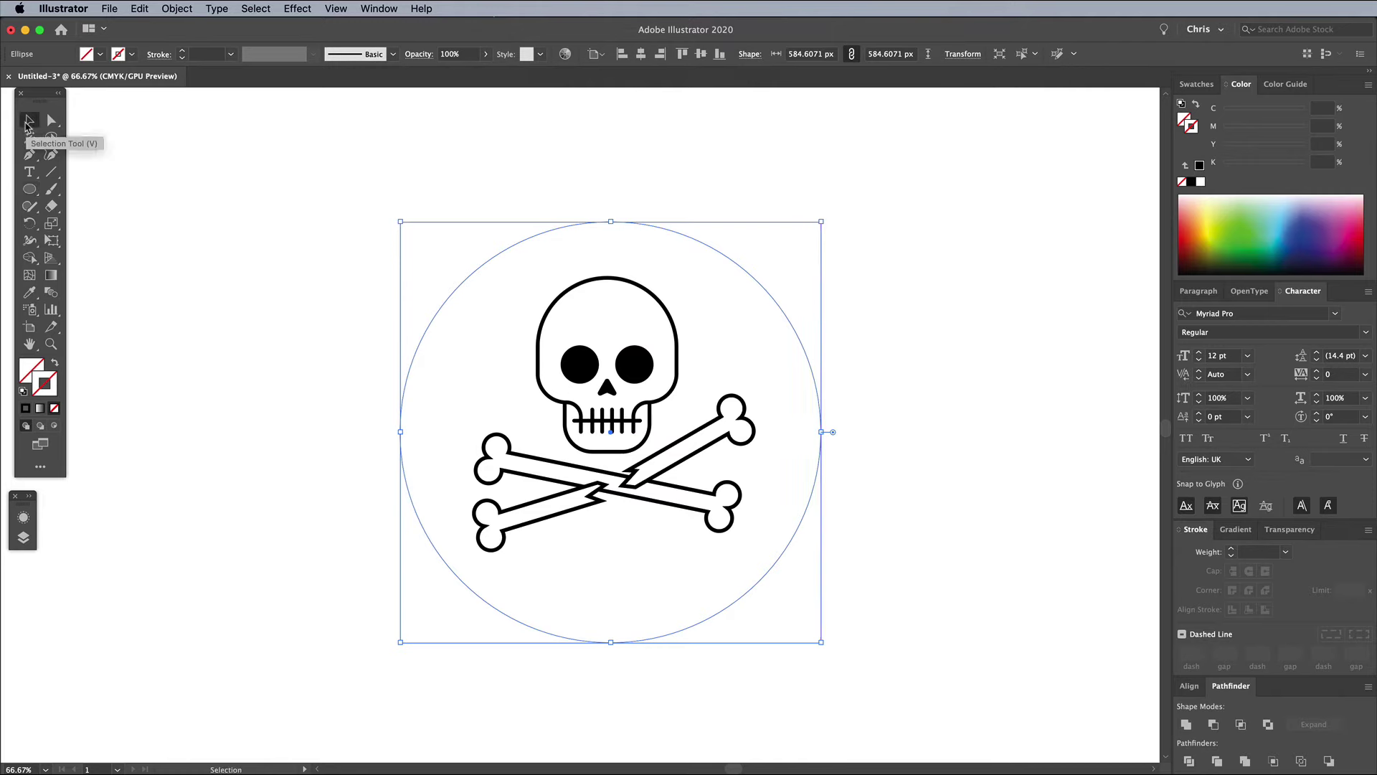
shift+click(590, 313)
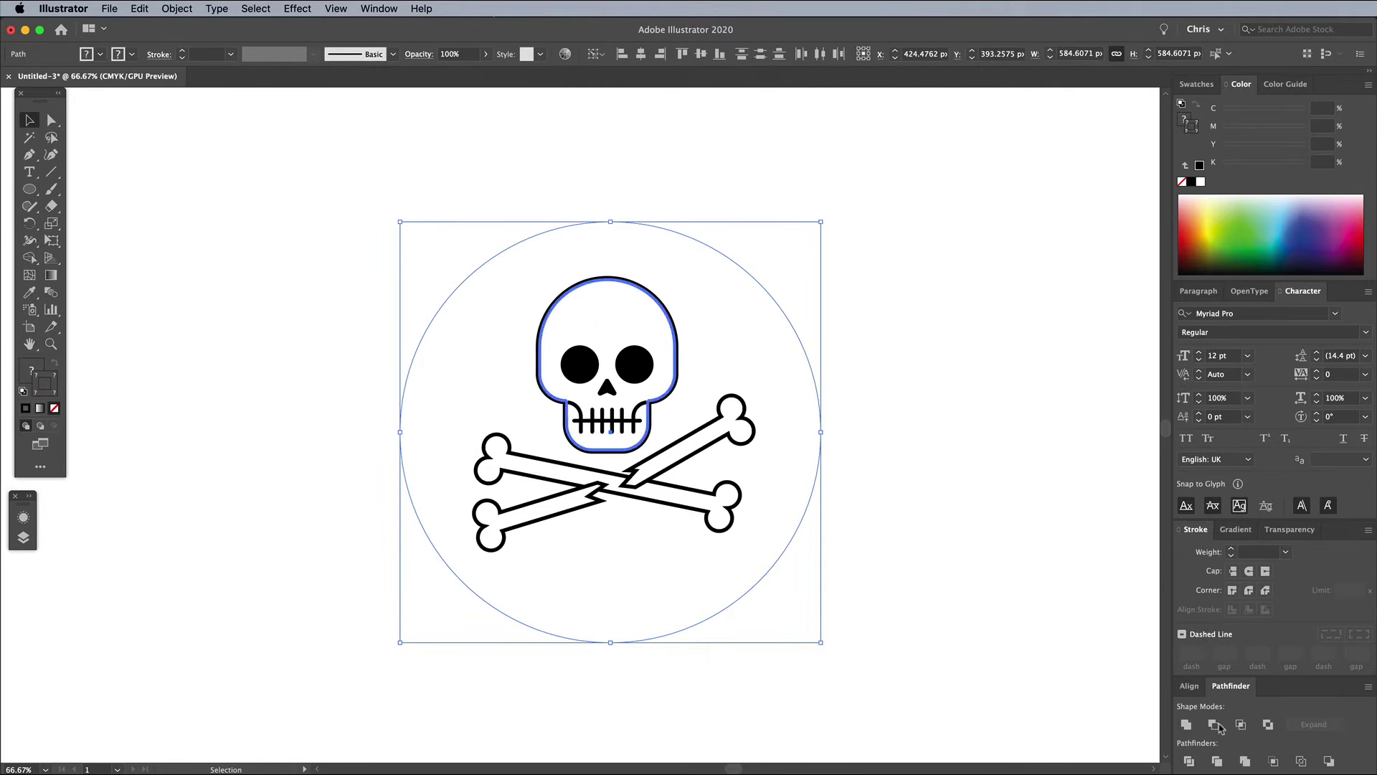
click(1189, 686)
click(1212, 677)
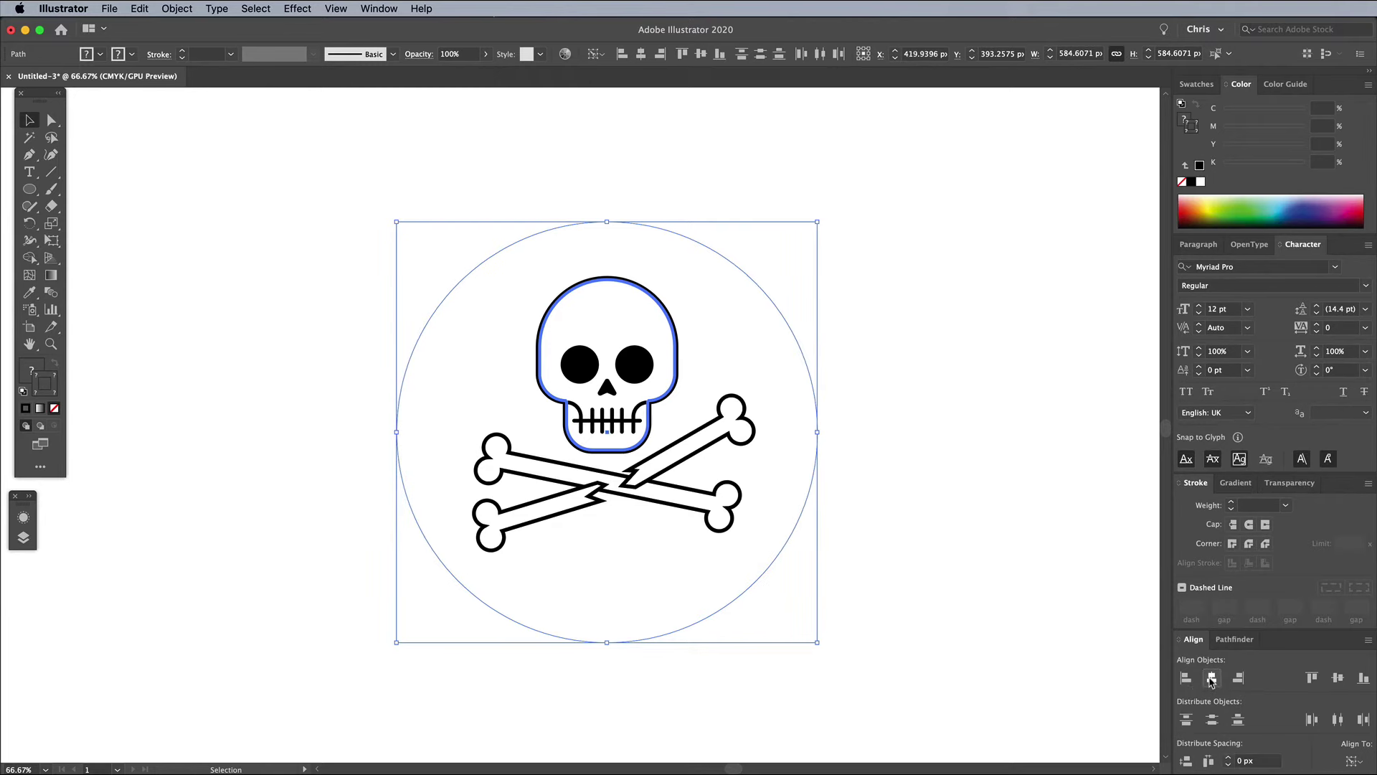
Type NUMBSKULLS along the circle's outline with Type on a Path.
click(857, 373)
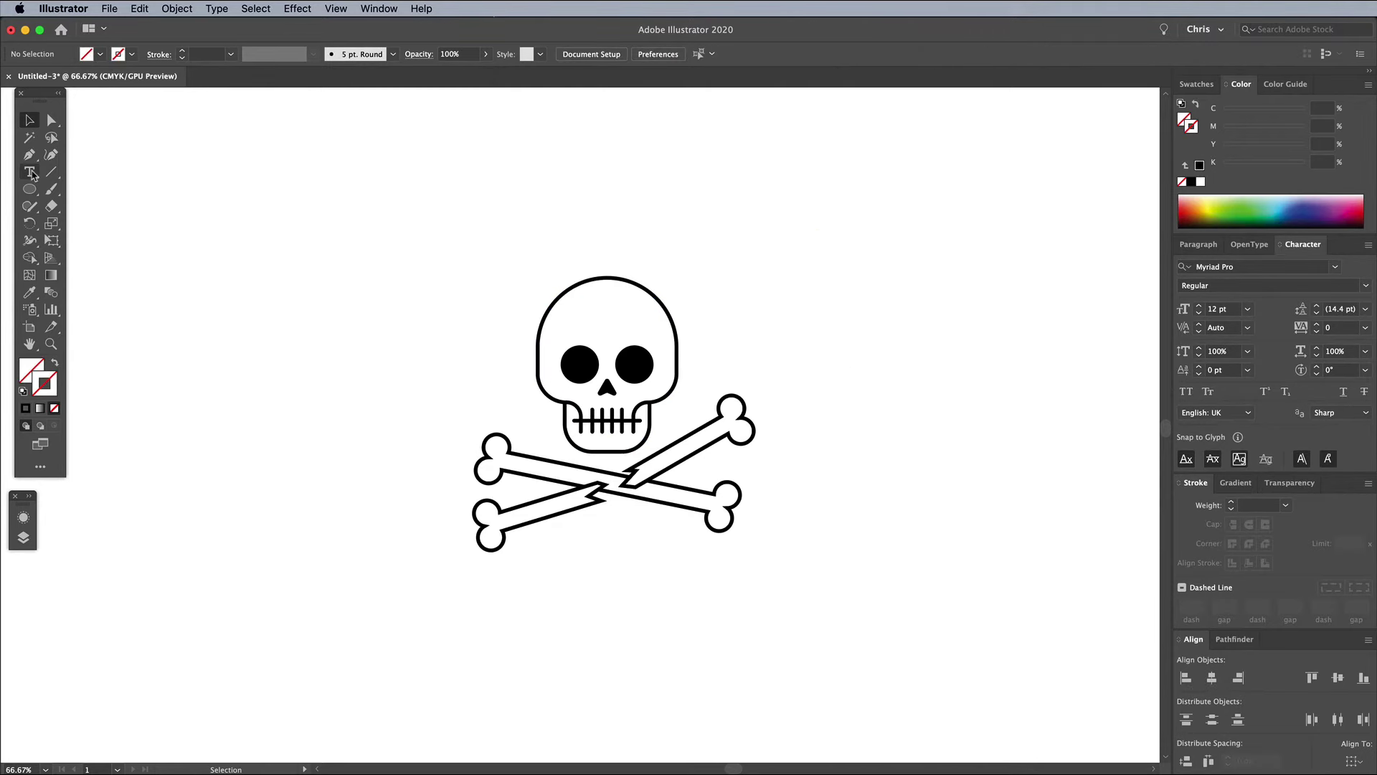
click(34, 172)
click(75, 205)
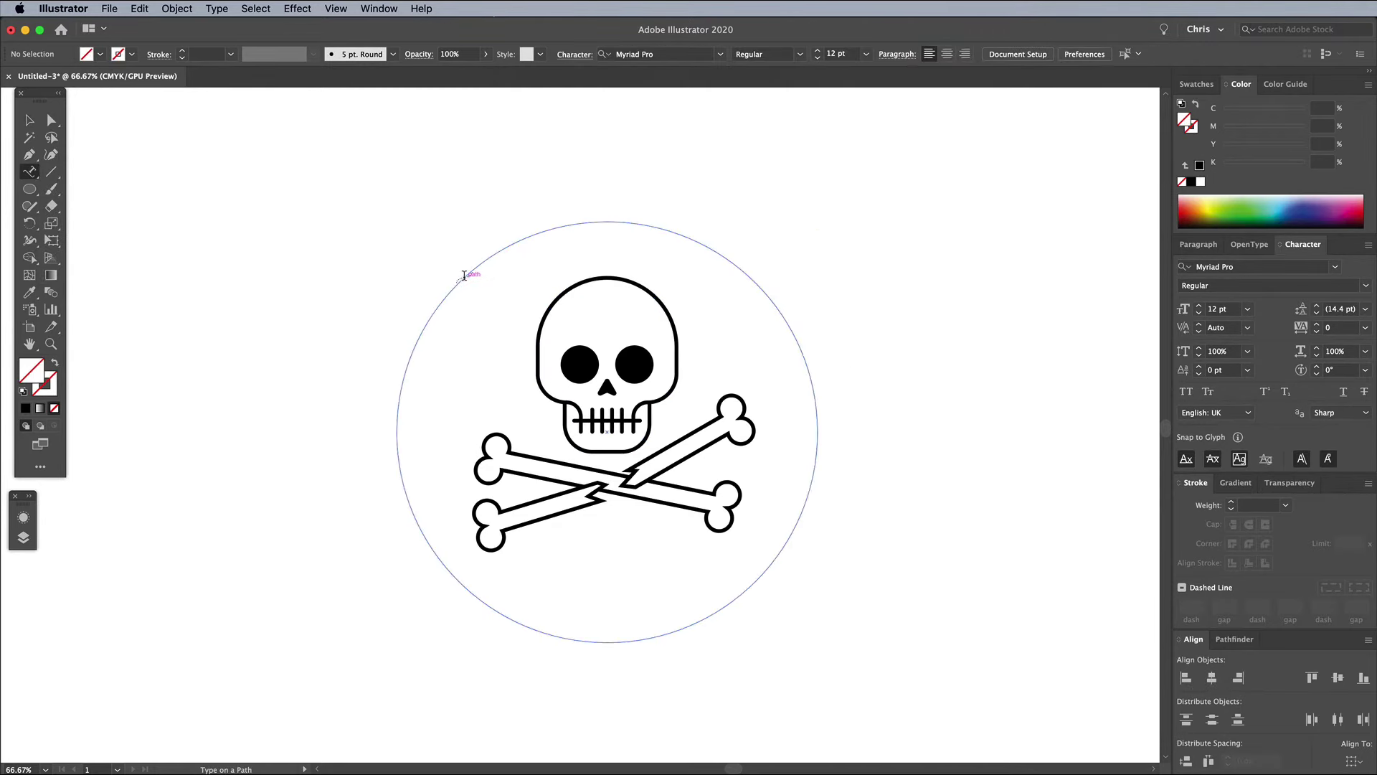
click(464, 274)
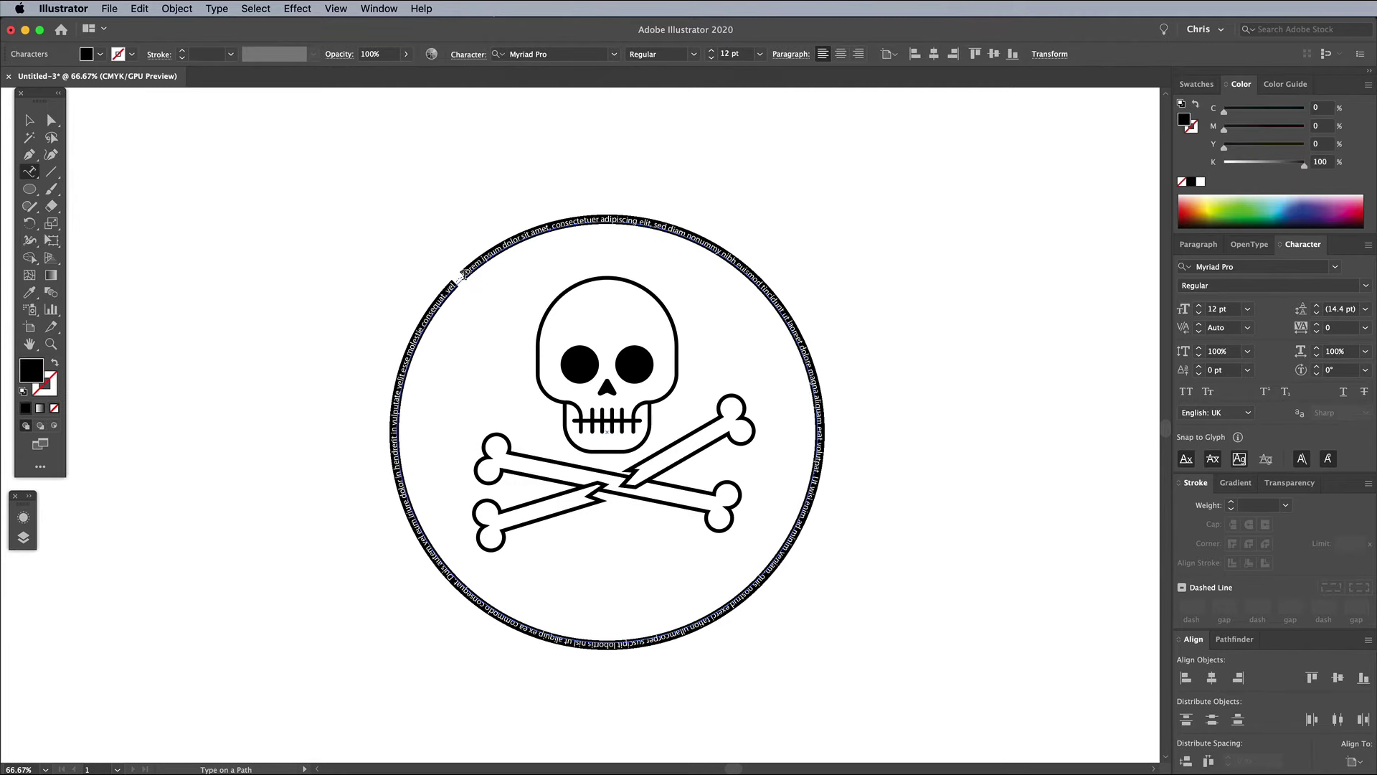
text(Rum)
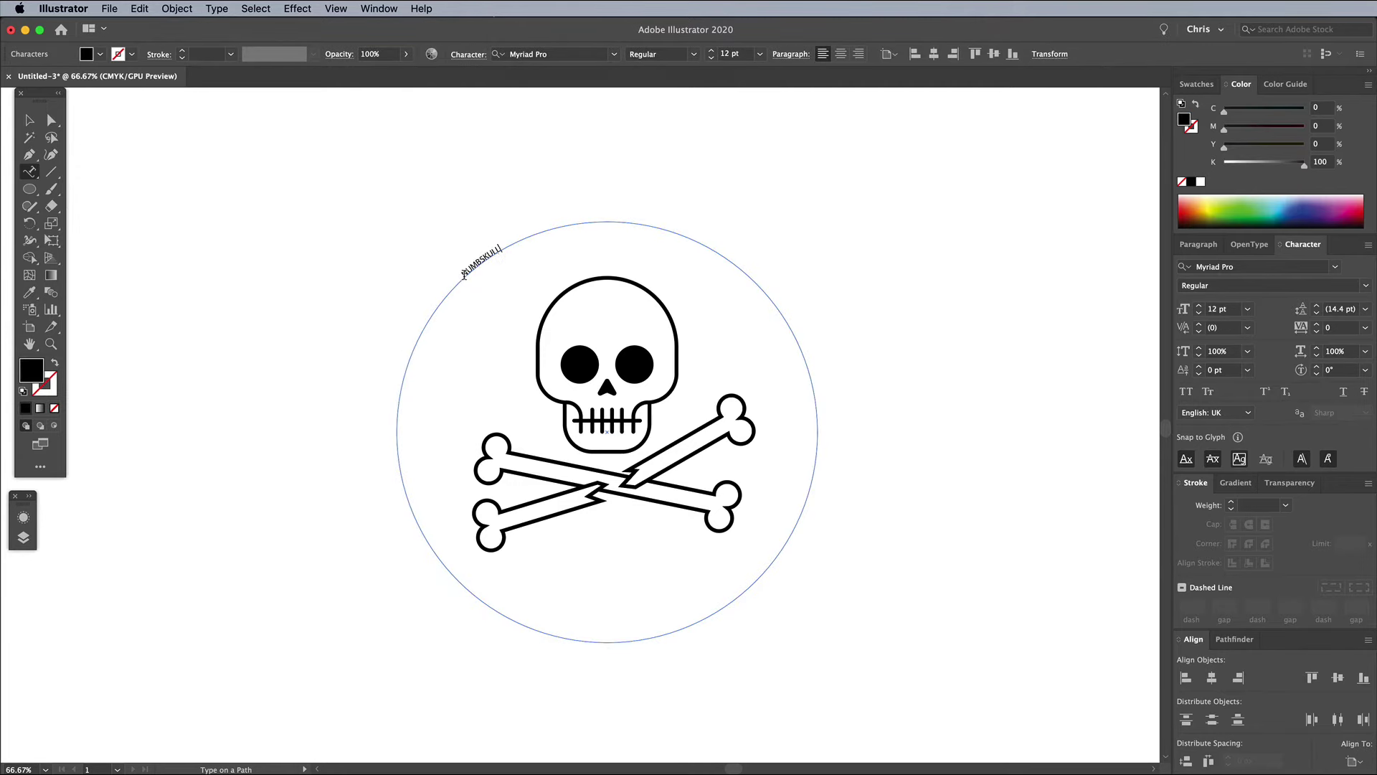
Set the path text font to Filicudi Solid and centre-align it.
key(super+a)
click(614, 55)
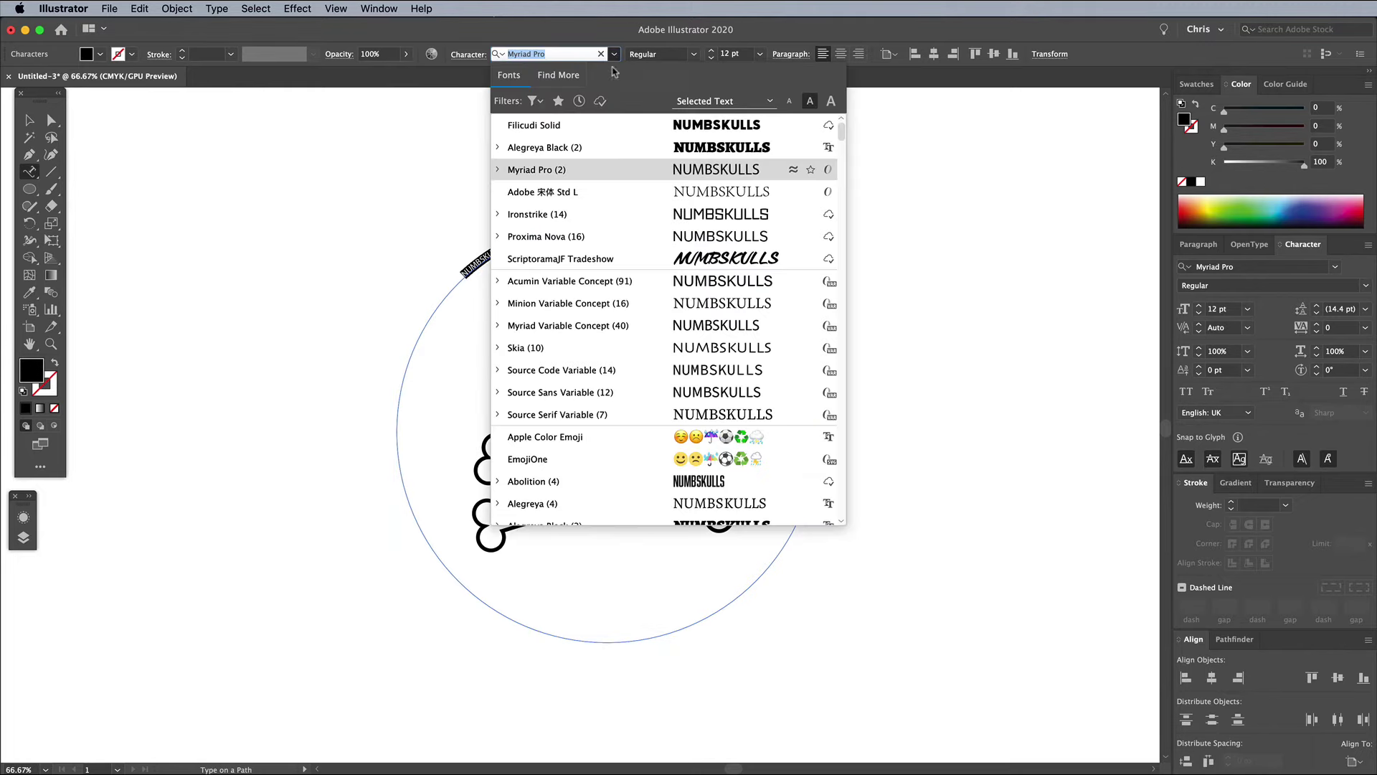
click(589, 125)
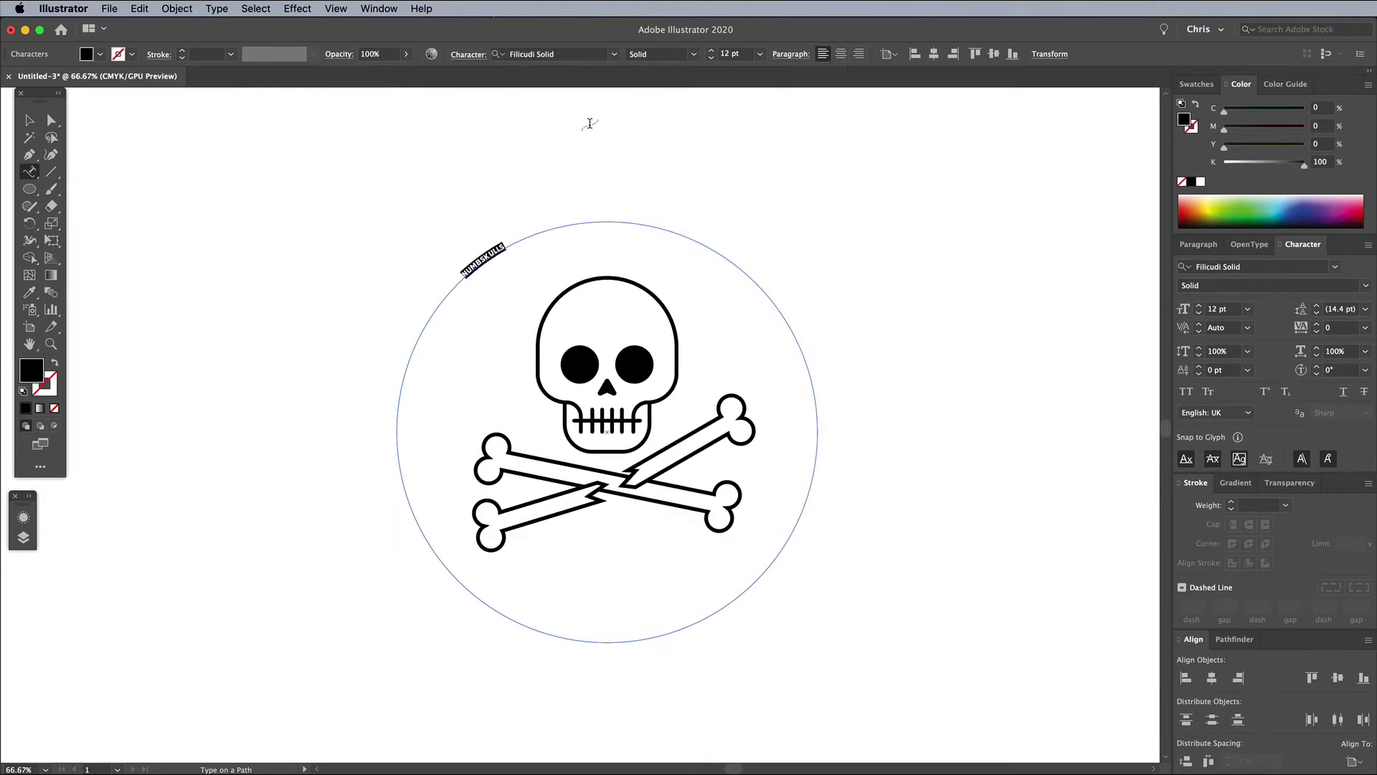
click(842, 53)
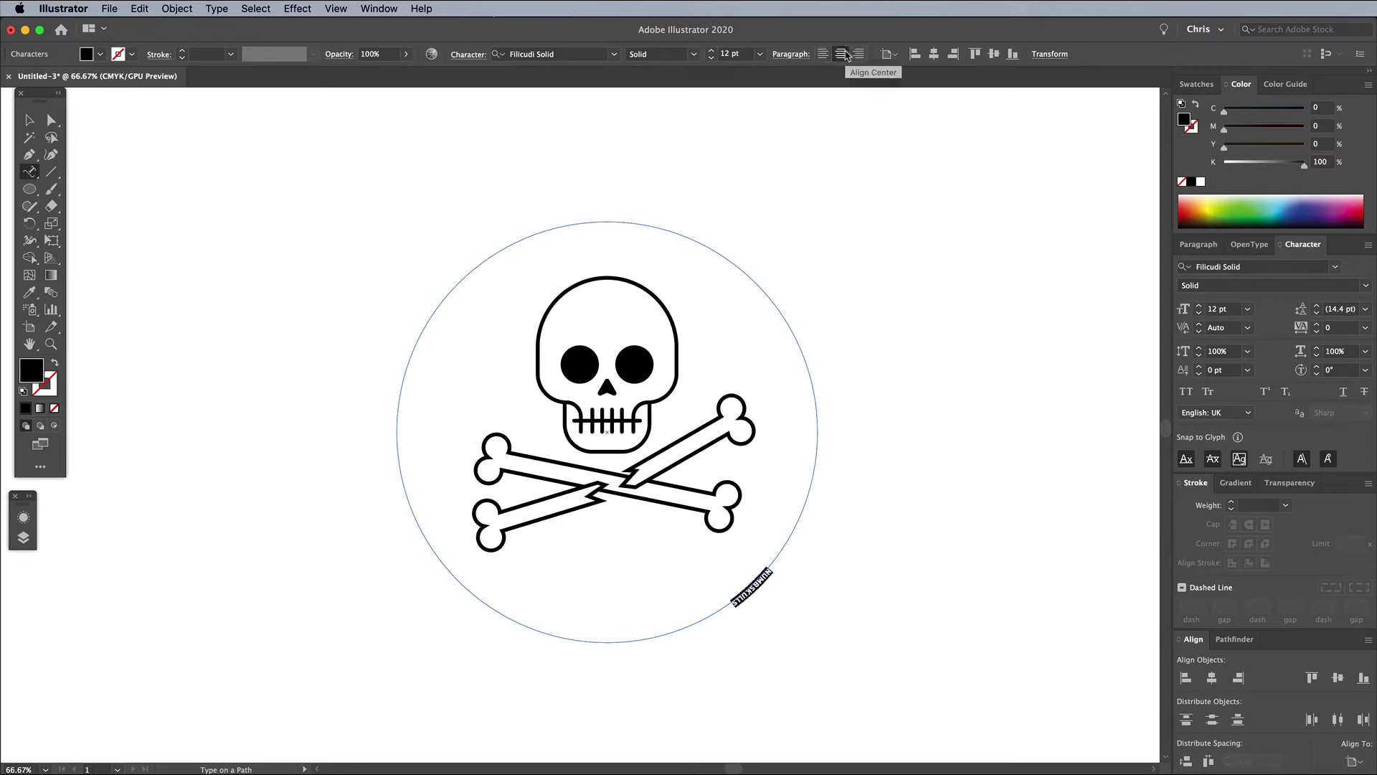
Set NUMBSKULLS to 90 pt, arc it over the circle's top, and enlarge it to about 100 pt.
click(726, 53)
scroll(726, 53, up, 15)
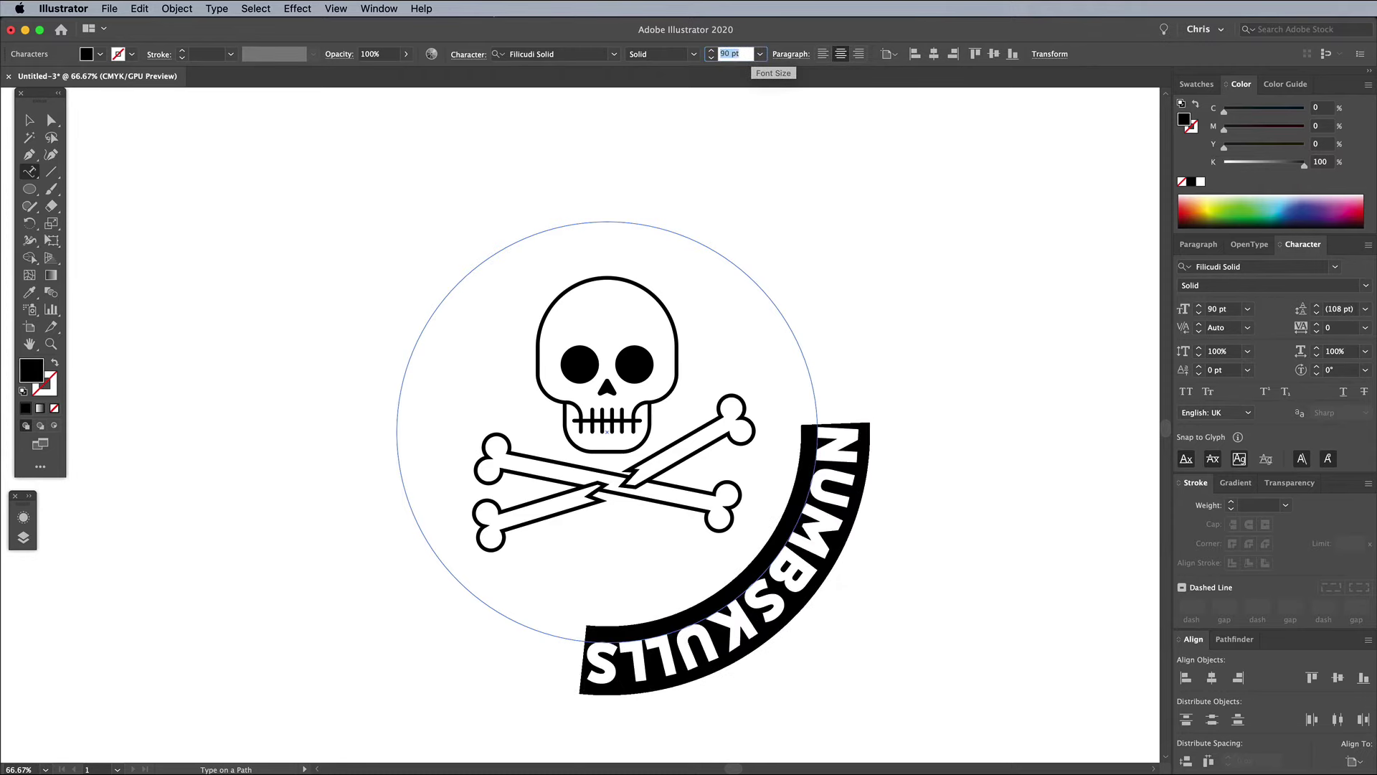
drag(671, 598, 607, 213)
drag(652, 654, 553, 660)
mouse_move(607, 222)
mouse_down()
mouse_move(630, 190)
mouse_move(606, 215)
mouse_up()
click(712, 56)
click(30, 120)
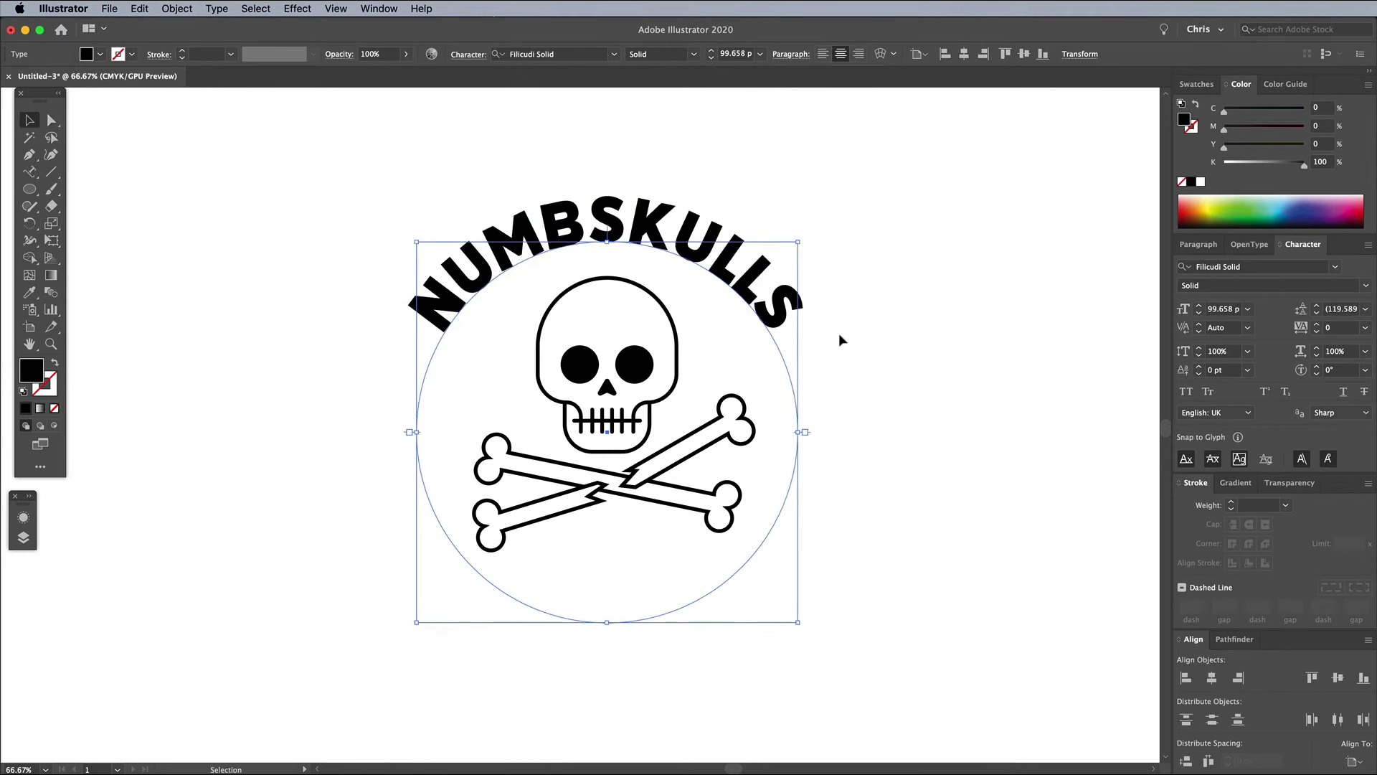
Copy the NUMBSKULLS path text, paste it in front, and select all of the copy's text.
click(139, 9)
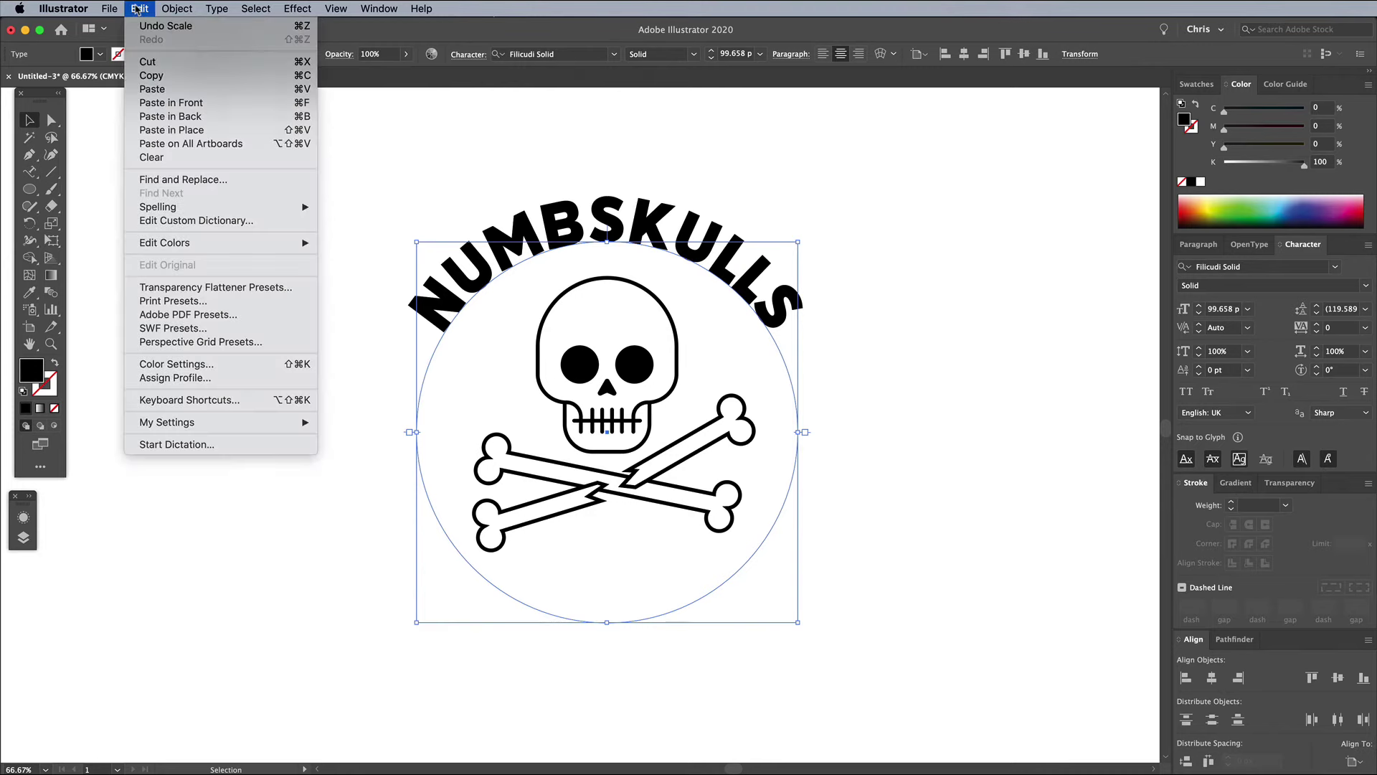
click(147, 72)
click(139, 9)
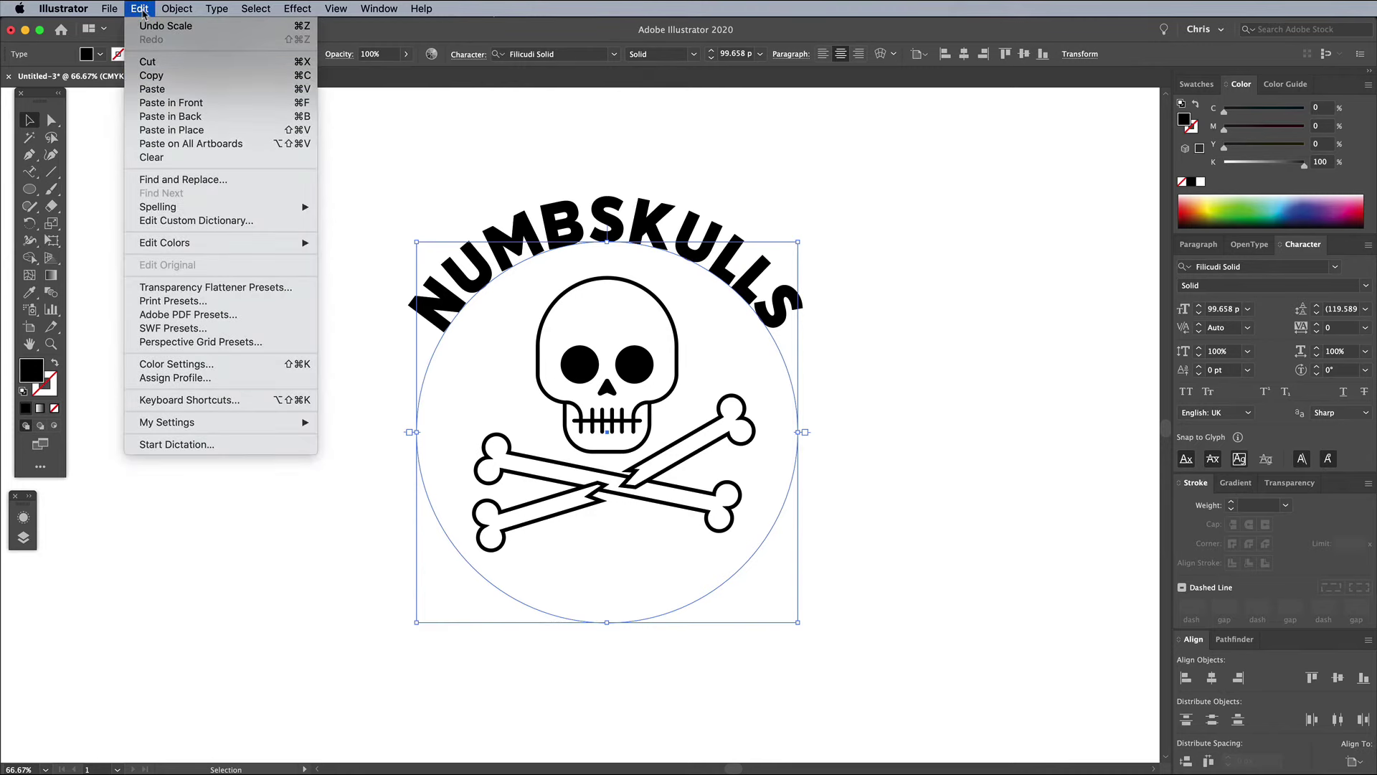
click(165, 101)
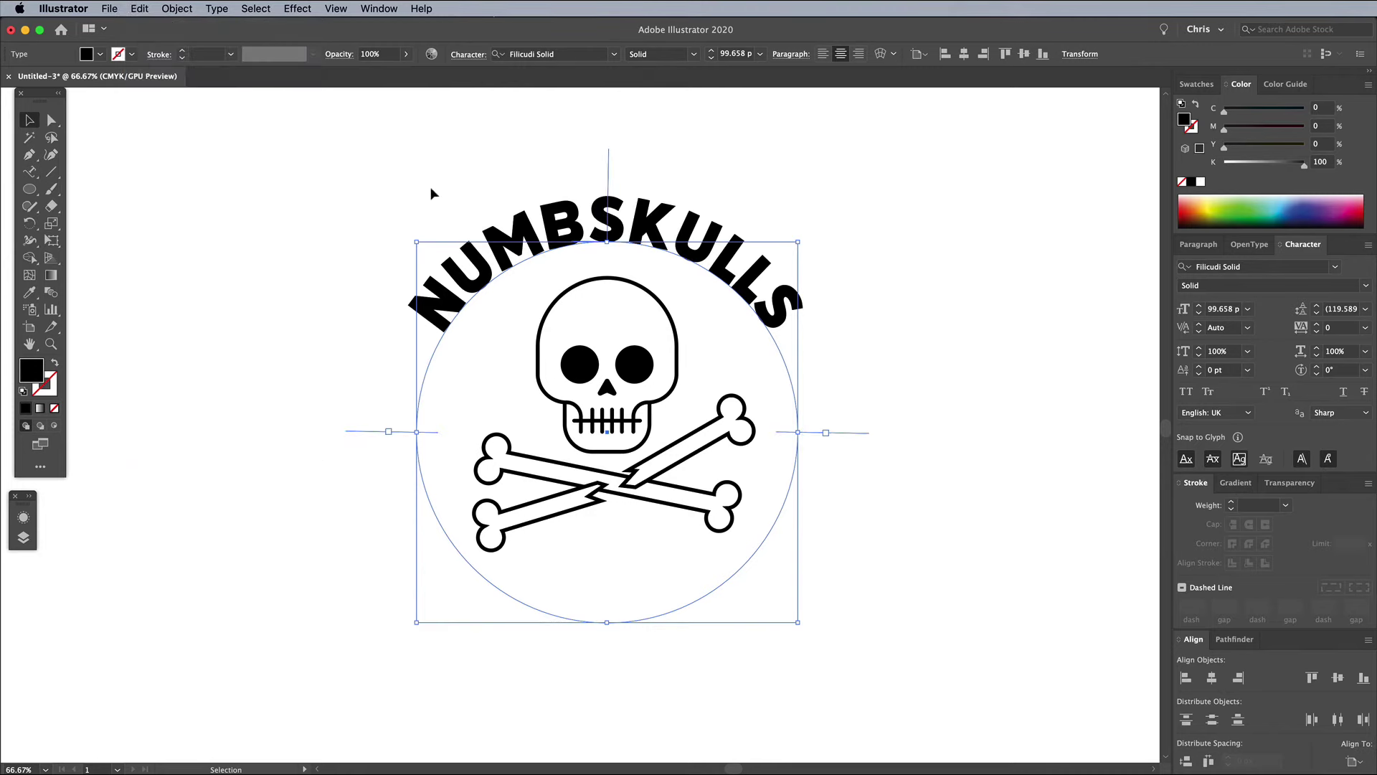
double_click(560, 220)
key(super+a)
Finish entering the copied path text and set it to 60 pt.
text(ESTMEN)
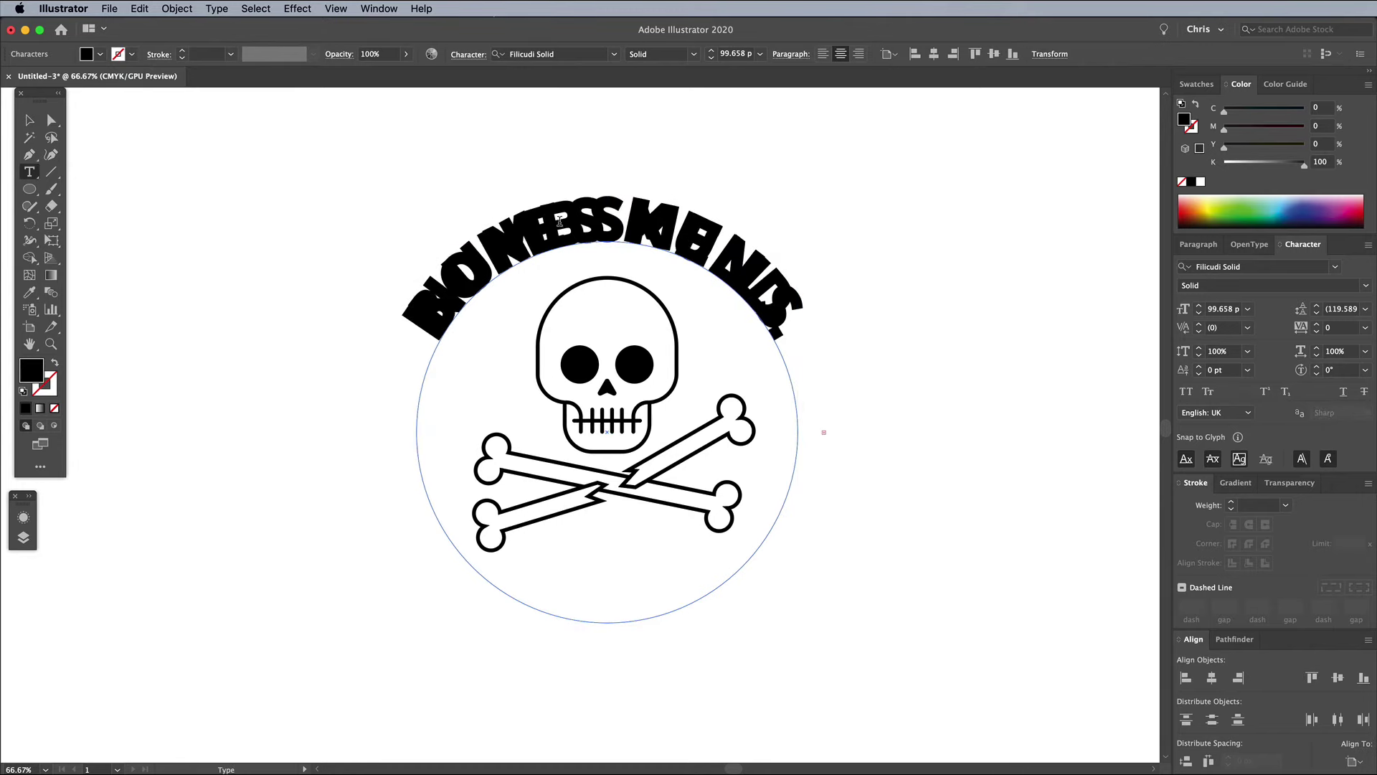
key(super+a)
click(732, 54)
text(60)
key(Return)
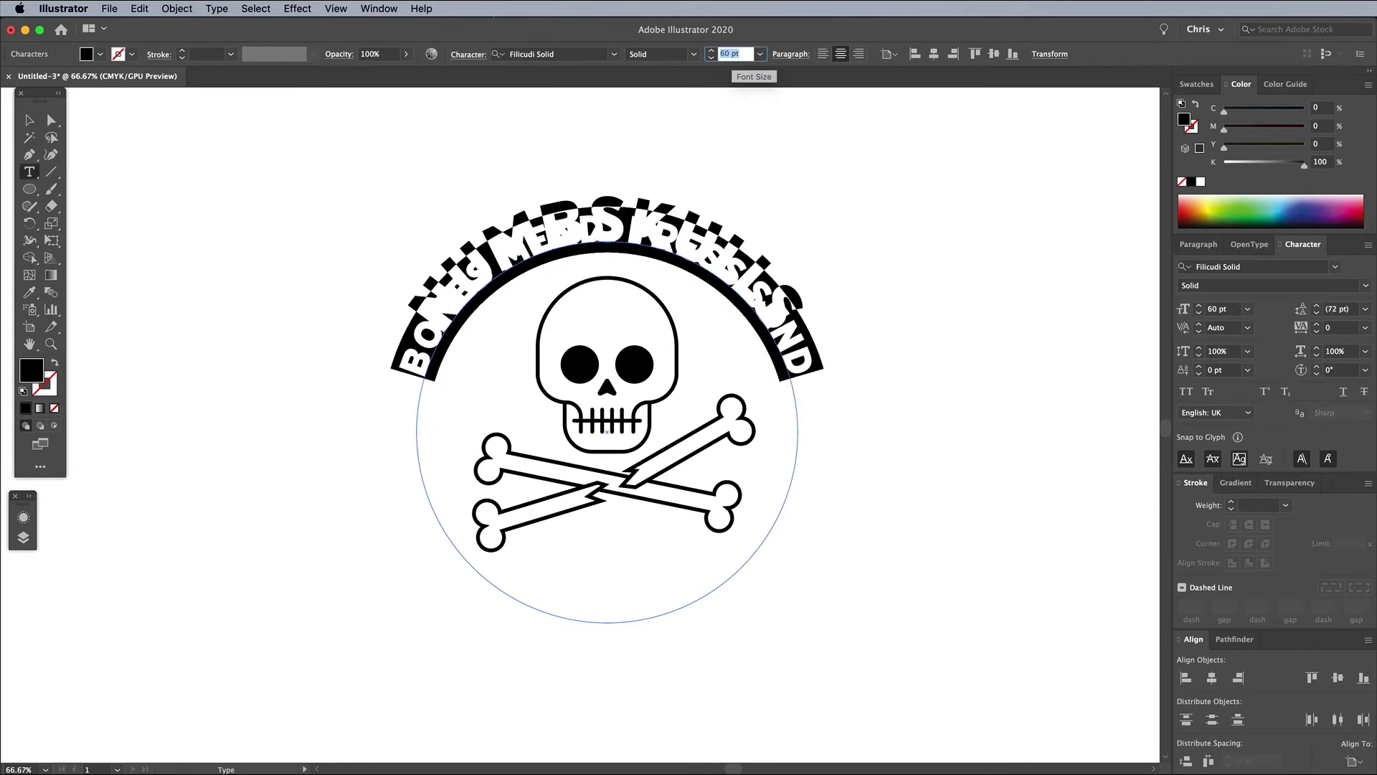
Move the copied path text down to the bottom of the circle.
click(51, 120)
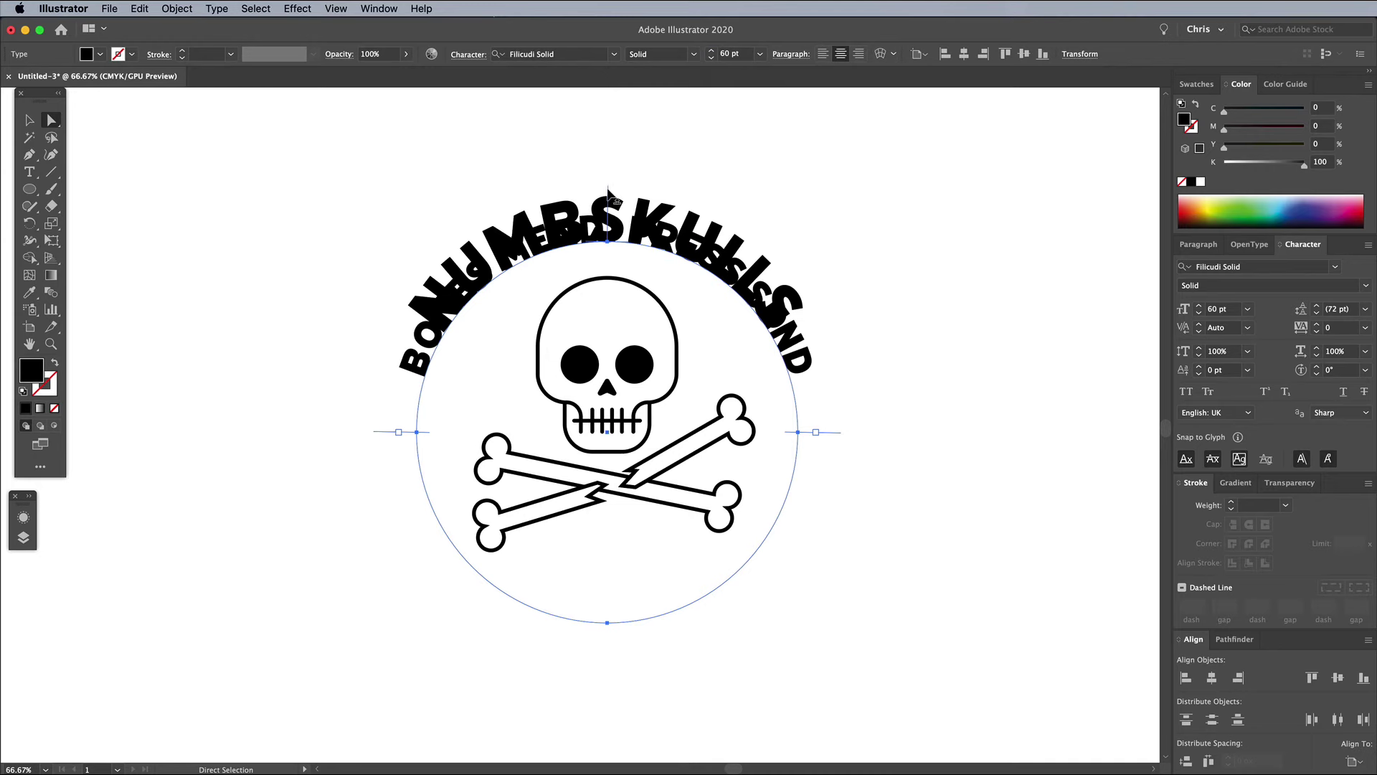
drag(607, 193, 592, 614)
key(super+shift+a)
key(t)
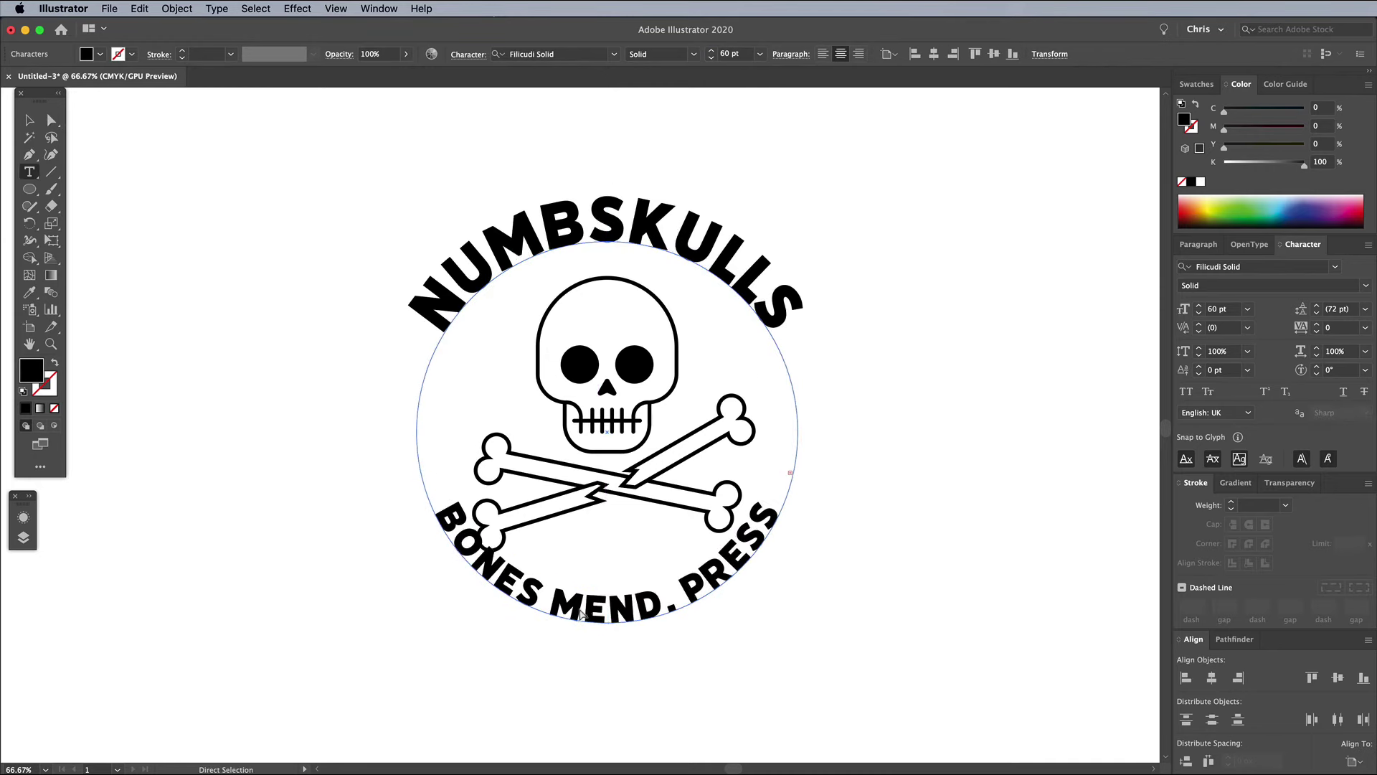
Reduce the bottom slogan to 55 pt and lower its baseline shift to about -34 pt.
triple_click(580, 613)
click(730, 55)
key(Down)
key(Down)
key(Down)
key(Down)
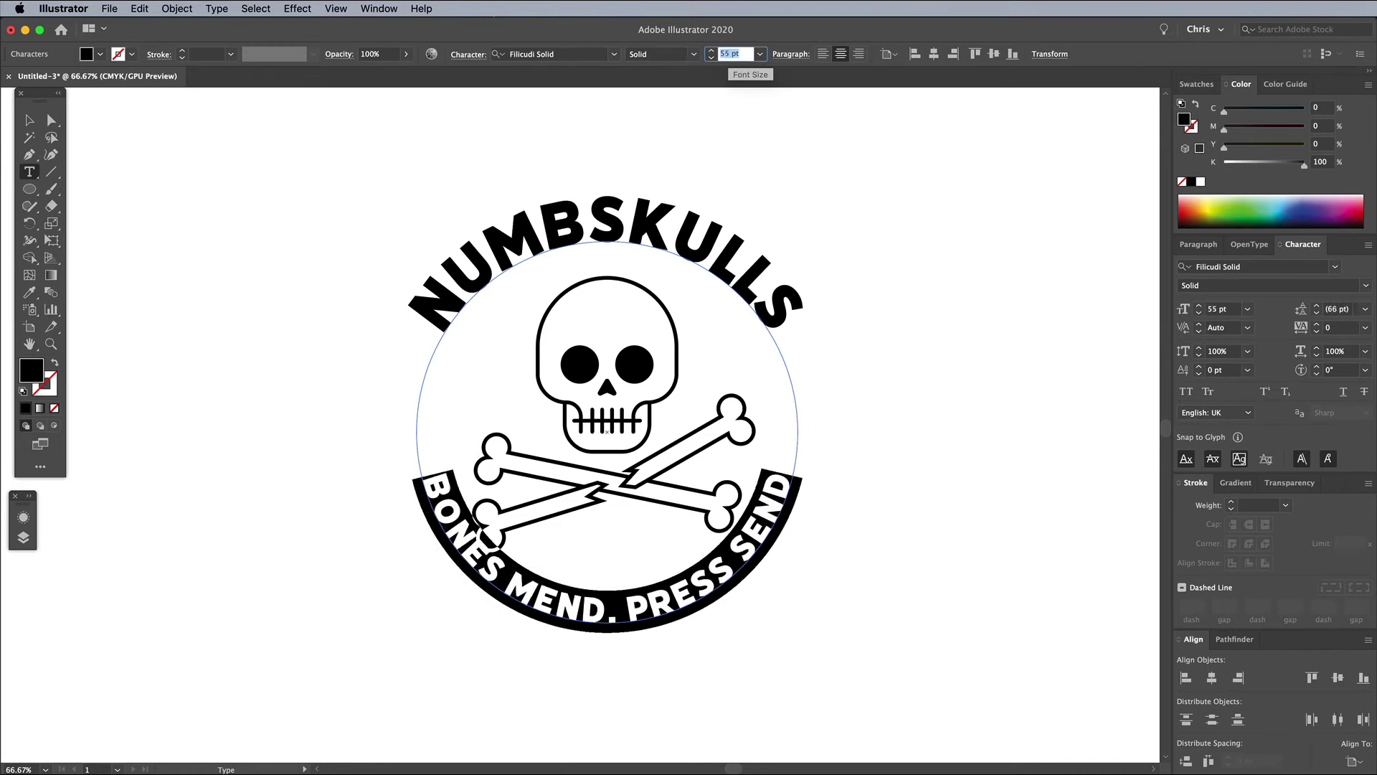
key(Down)
click(1222, 372)
key(Down)
key(Down)
key(Down)
key(Down)
key(Down)
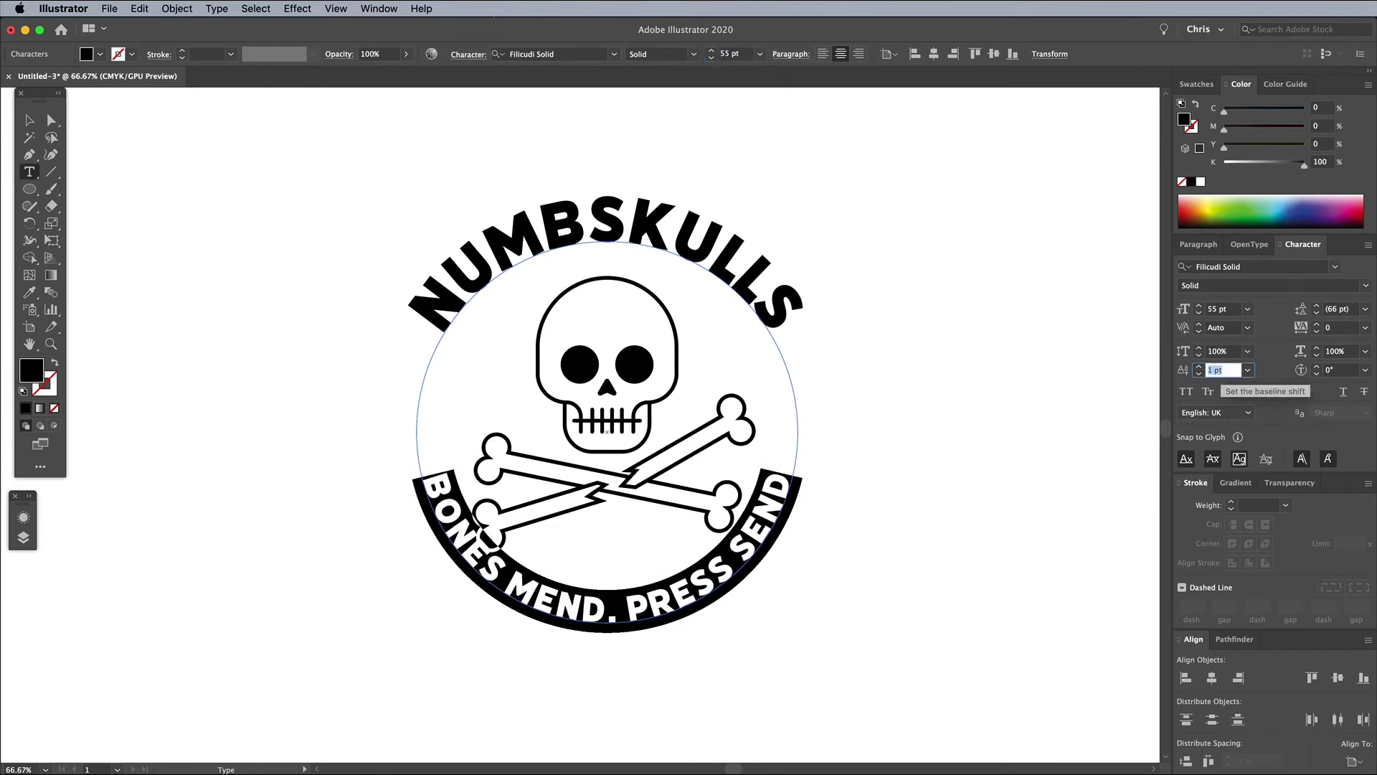
key(Down)
key(Down)
key(Down)
key(Down)
key(Down)
key(Down)
key(Down)
key(Down)
key(Down)
key(Down)
key(Down)
key(Down)
key(Down)
key(Down)
key(Down)
key(Down)
key(Down)
key(Down)
key(Down)
key(Down)
key(Down)
key(Down)
key(Down)
key(Down)
key(Down)
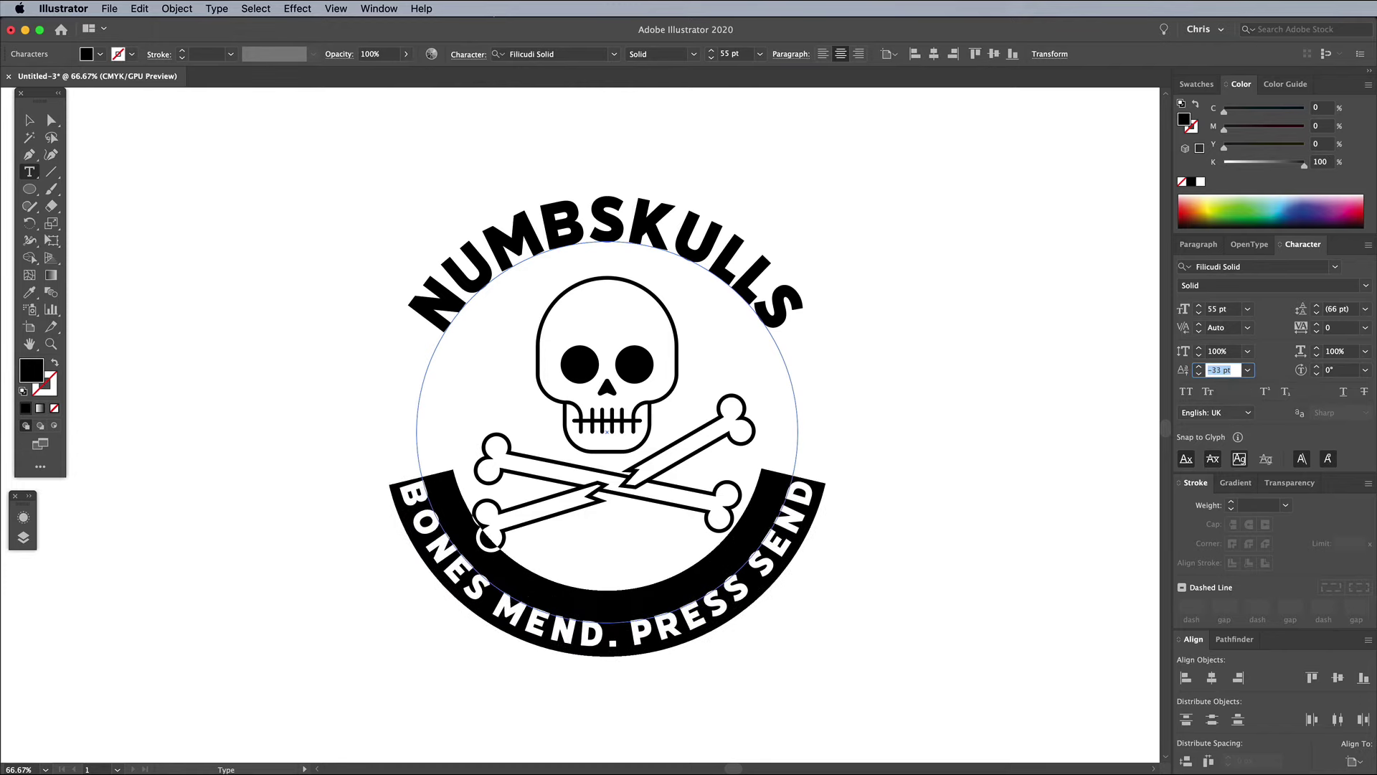
click(1217, 309)
key(Up)
key(Up)
key(Up)
key(Up)
key(Up)
key(Up)
key(Up)
key(Up)
key(Up)
key(Up)
key(Up)
key(Up)
key(Up)
key(Up)
key(Up)
key(Up)
key(Up)
key(Up)
key(Down)
key(Down)
key(Down)
key(Down)
key(Down)
key(Down)
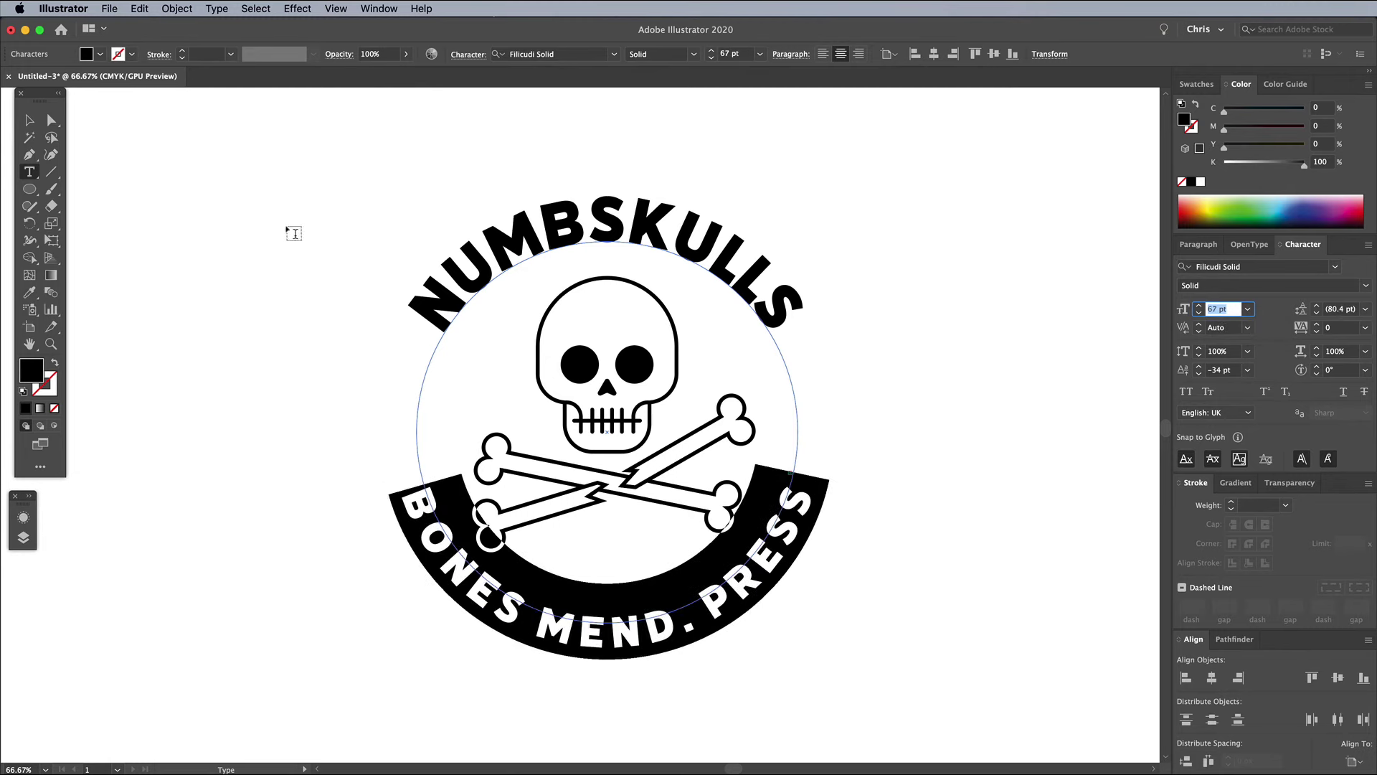
Slide the bottom text around the circle, enlarging it to 71 pt with -44 pt baseline shift.
click(51, 120)
drag(446, 471, 759, 359)
click(1229, 305)
key(Up)
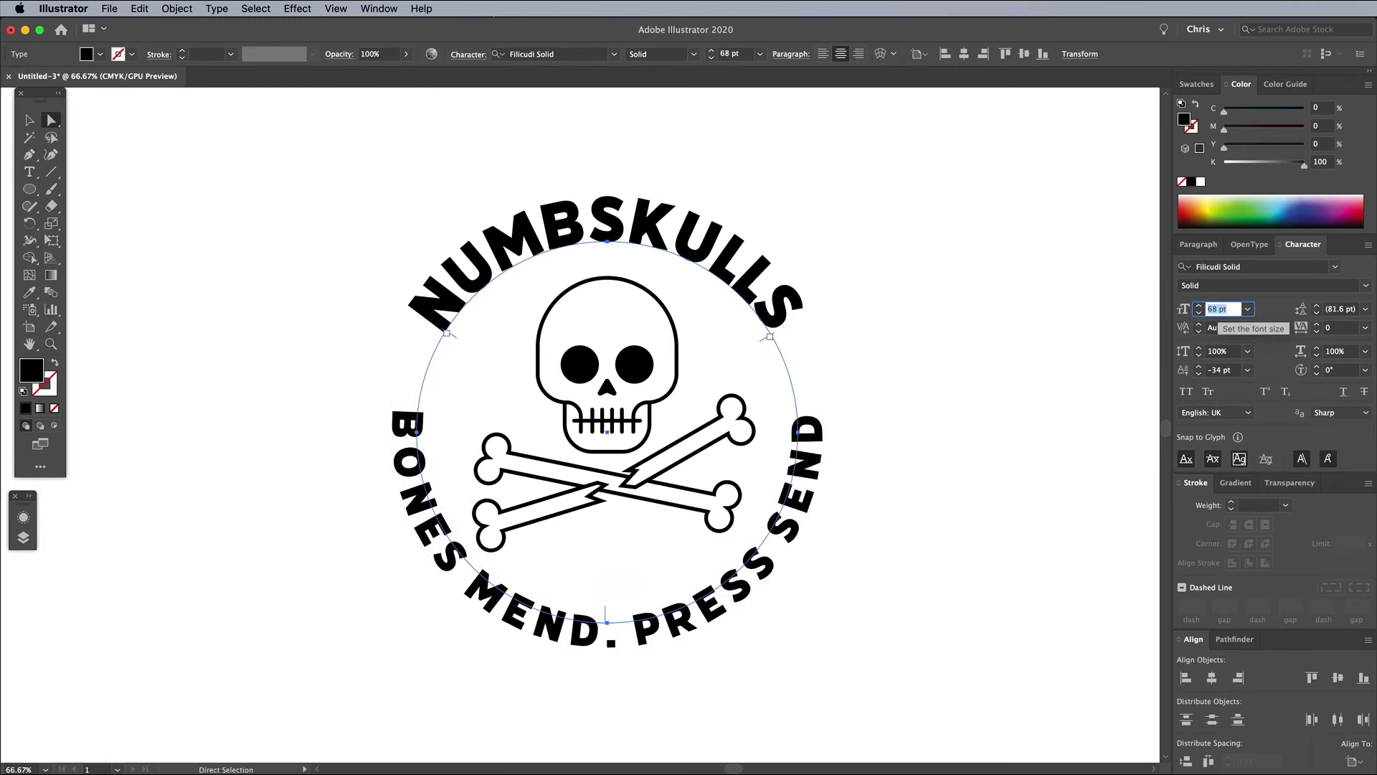
click(1199, 366)
key(Down)
key(Down)
key(Down)
key(Down)
key(Down)
key(Down)
key(Down)
key(Down)
key(Down)
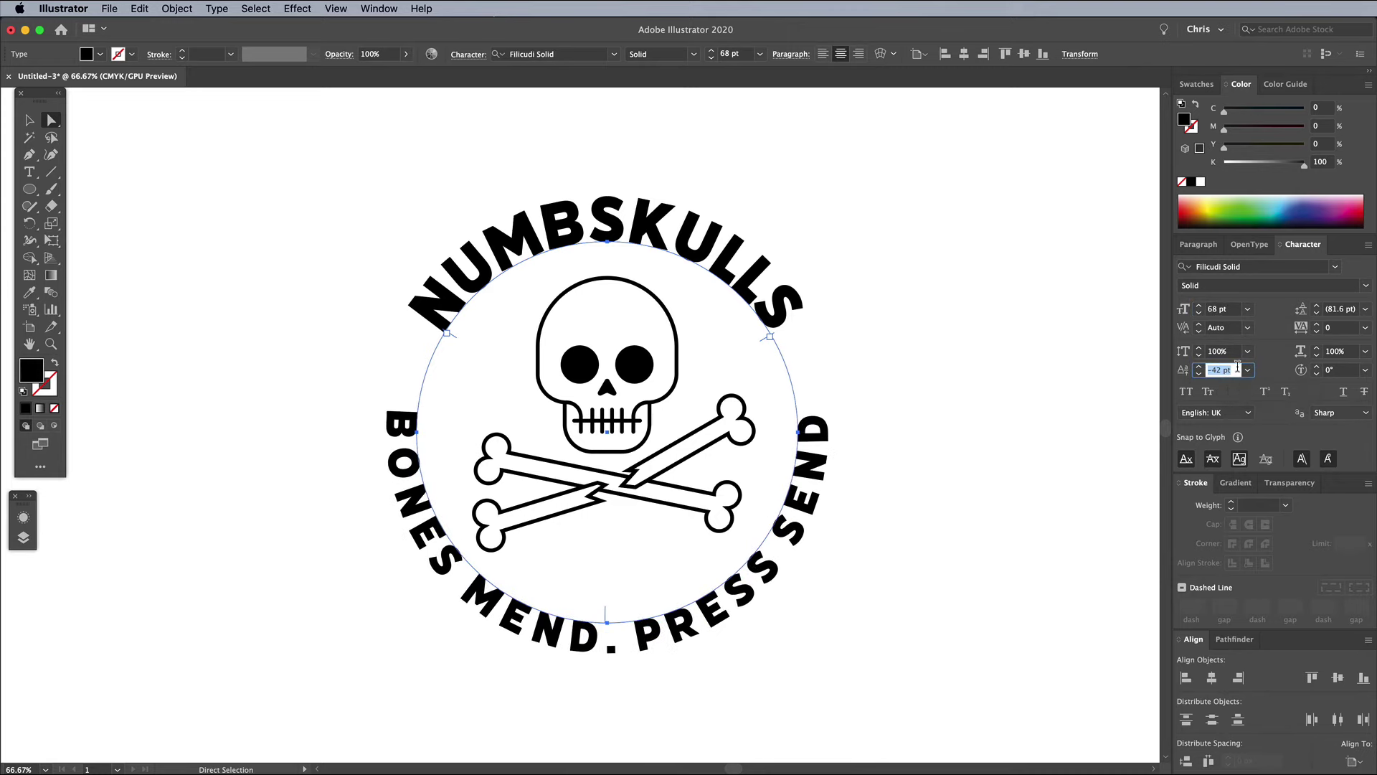
click(1219, 308)
key(Up)
key(Up)
key(Up)
click(1219, 369)
key(Down)
key(Down)
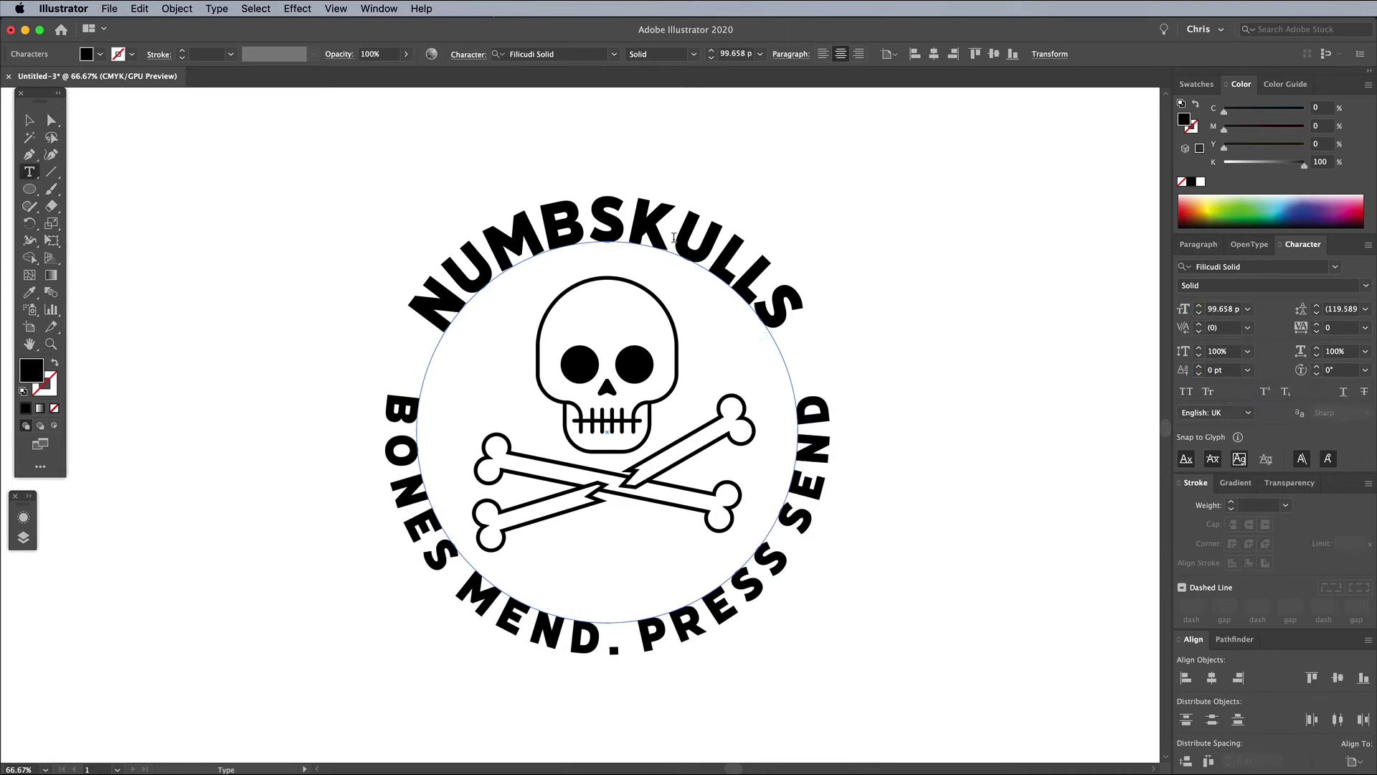
triple_click(606, 229)
click(1219, 309)
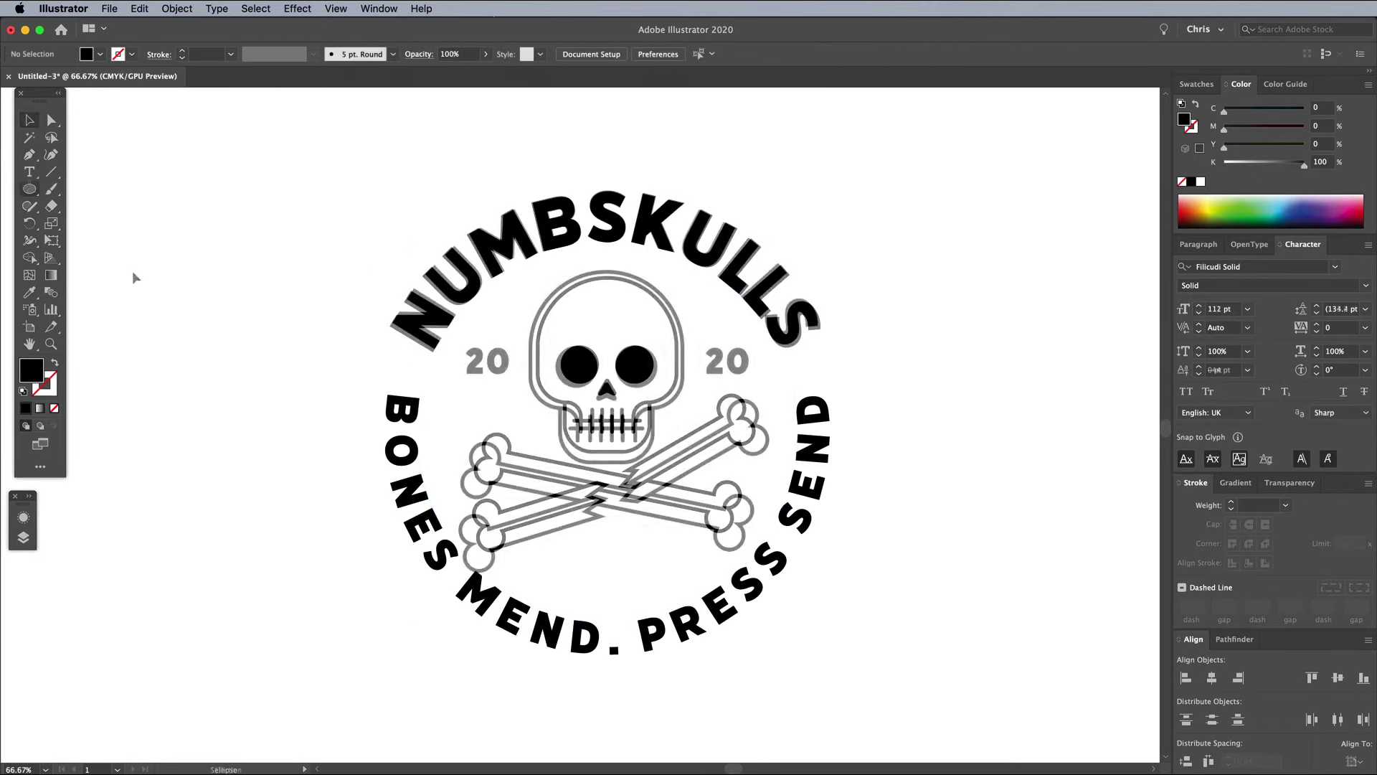
Draw a large outlined circle over the whole badge and centre it on the artwork.
key(l)
drag(361, 178, 889, 700)
click(55, 365)
key(v)
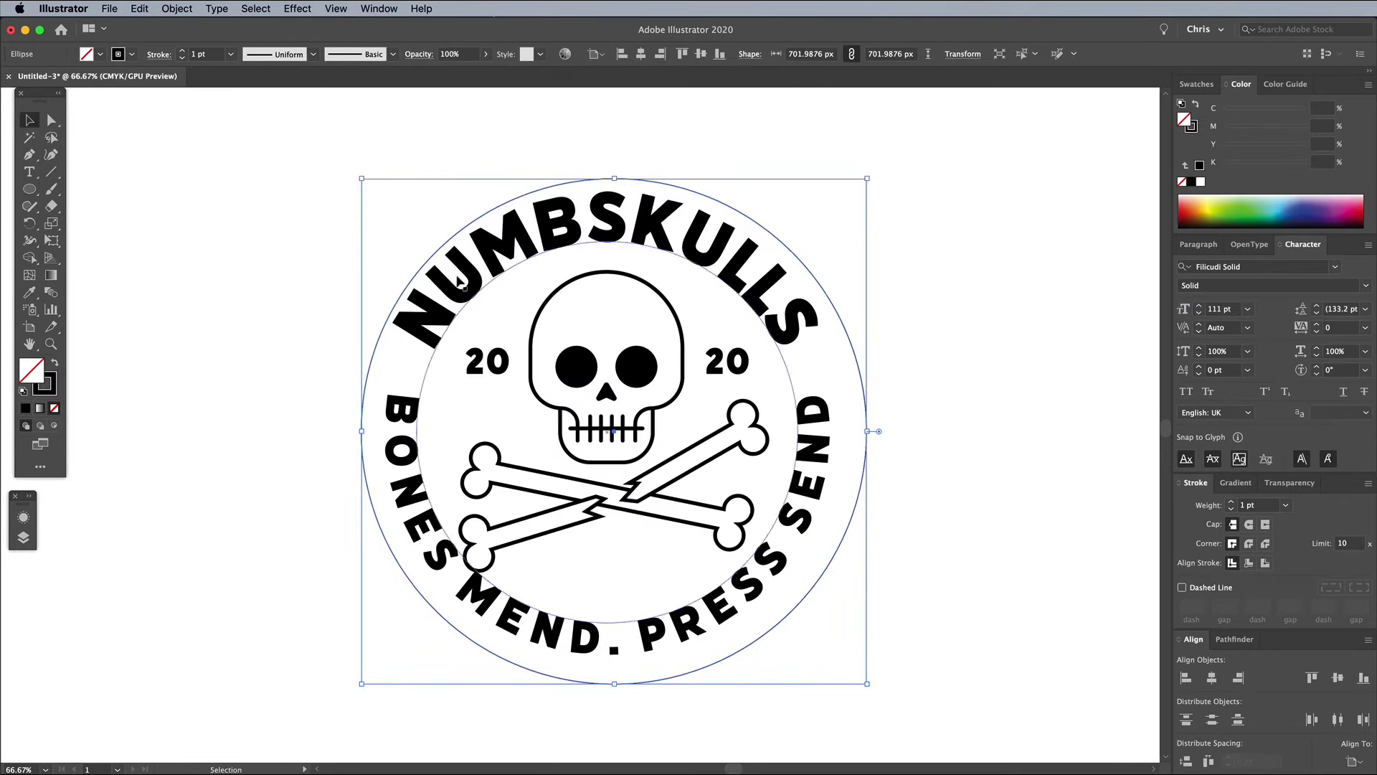
drag(421, 184, 329, 163)
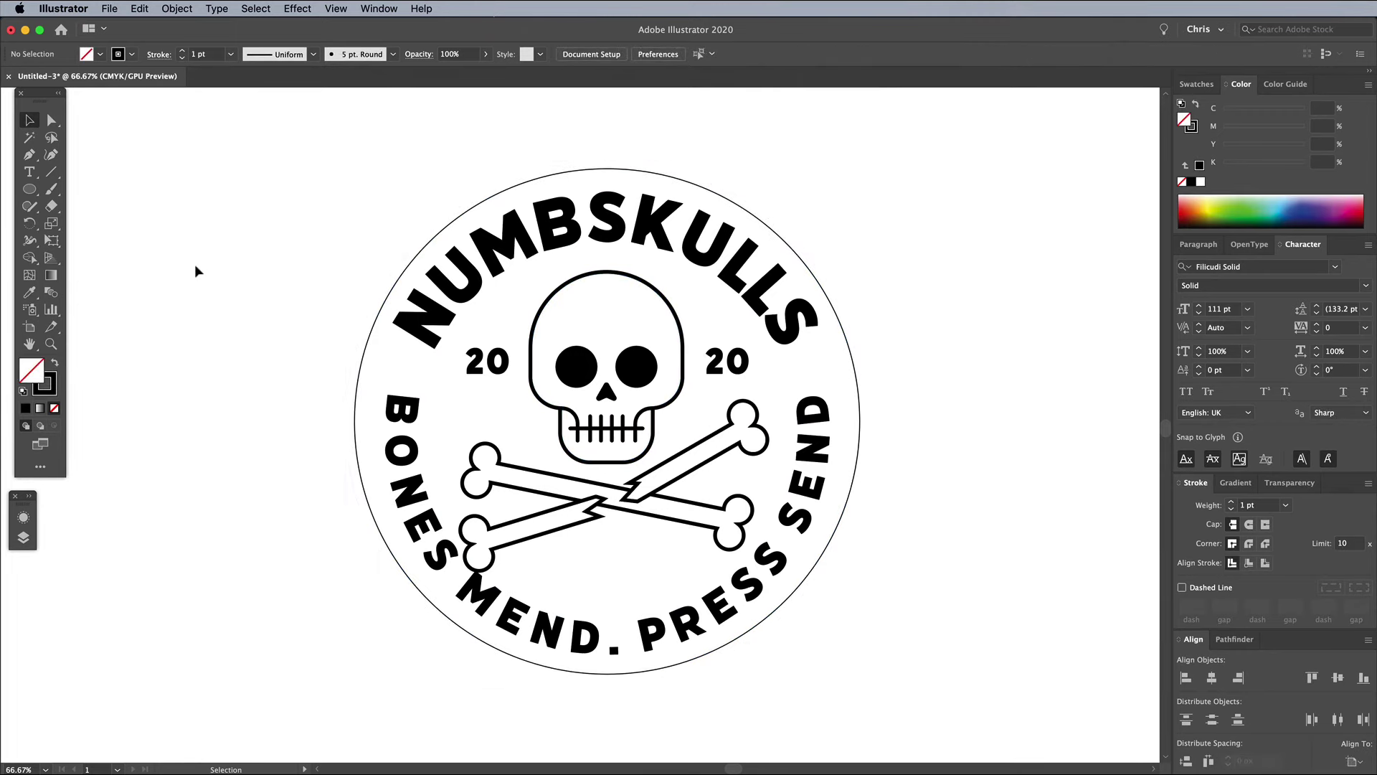
Select the entire badge and place a duplicate to the right of the original.
drag(256, 129, 993, 742)
drag(921, 597, 282, 565)
drag(142, 397, 859, 444)
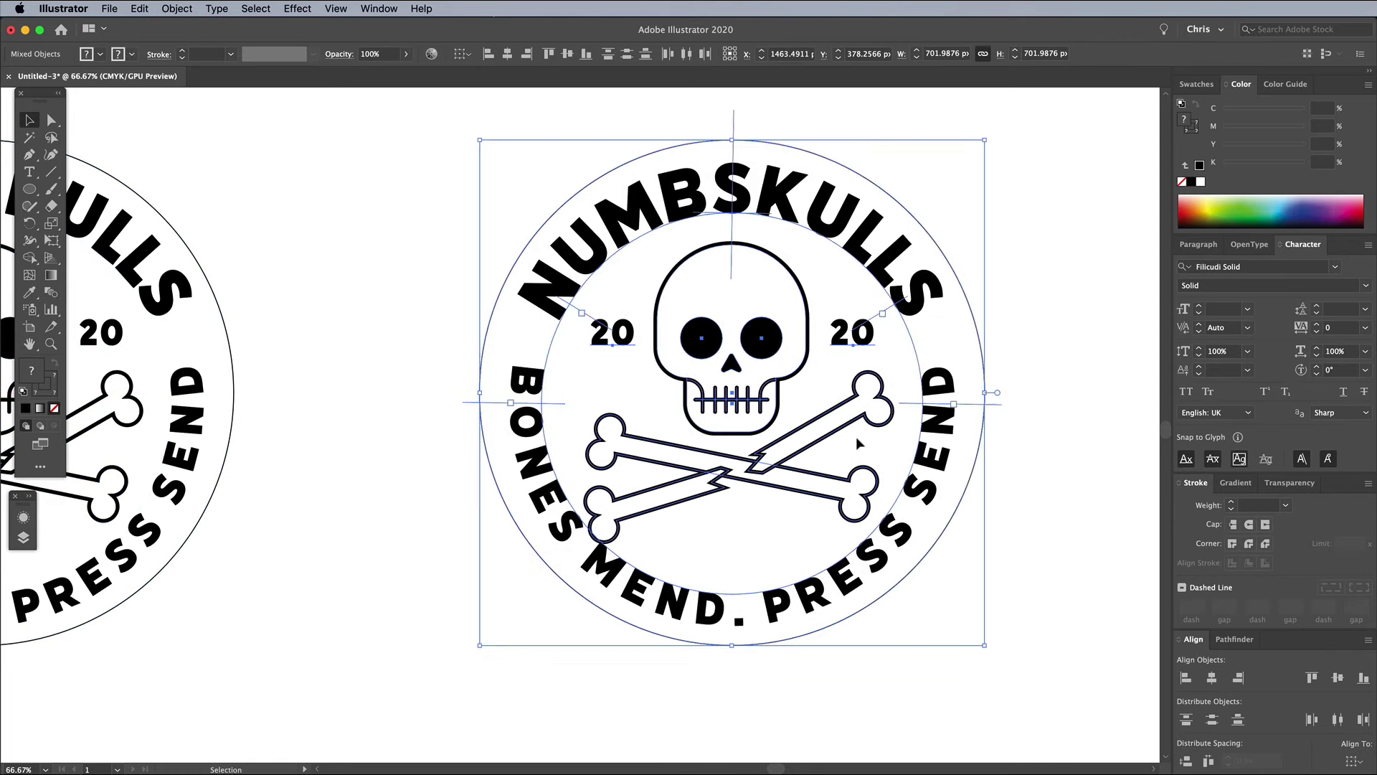
click(1017, 454)
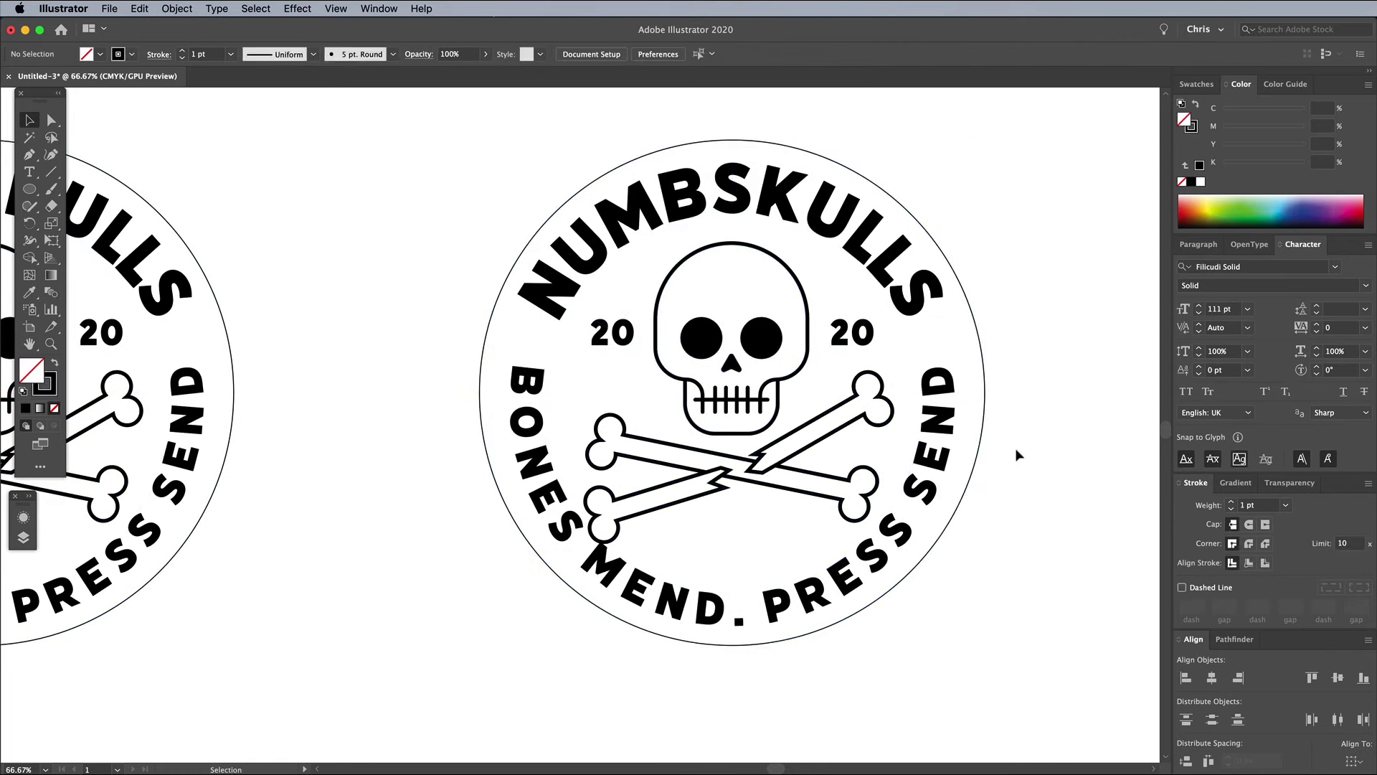
Give the copy's outer circle no stroke and a dark navy fill (K60), then send it to back.
click(983, 364)
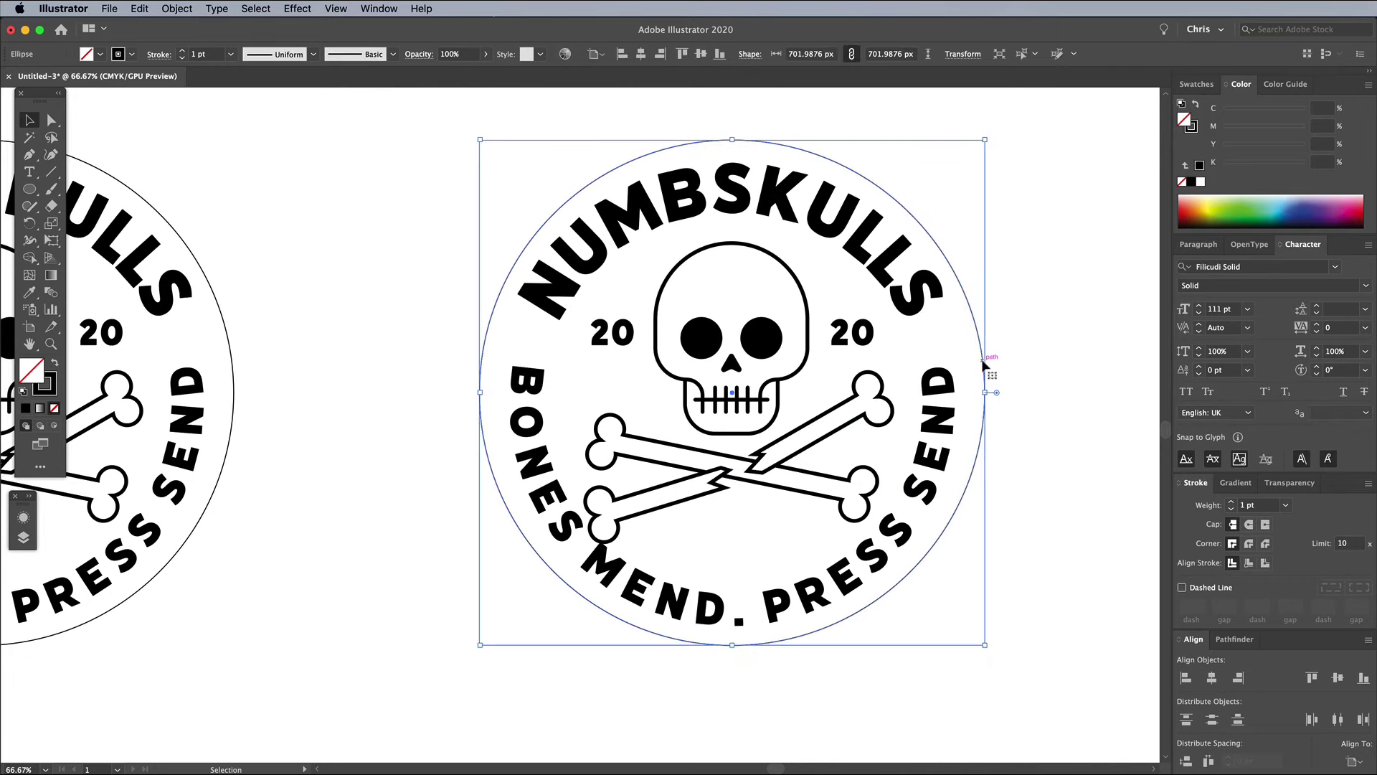
click(48, 391)
click(55, 409)
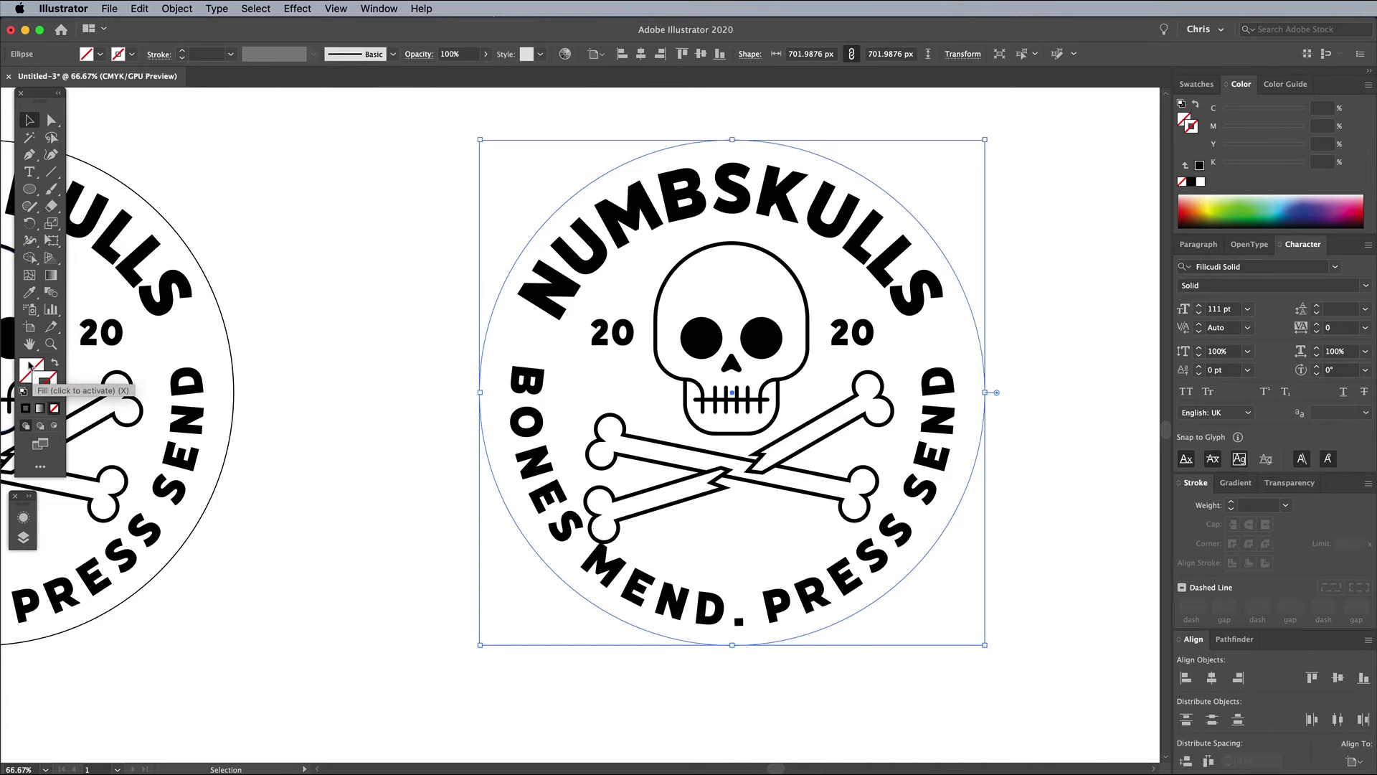
click(1196, 83)
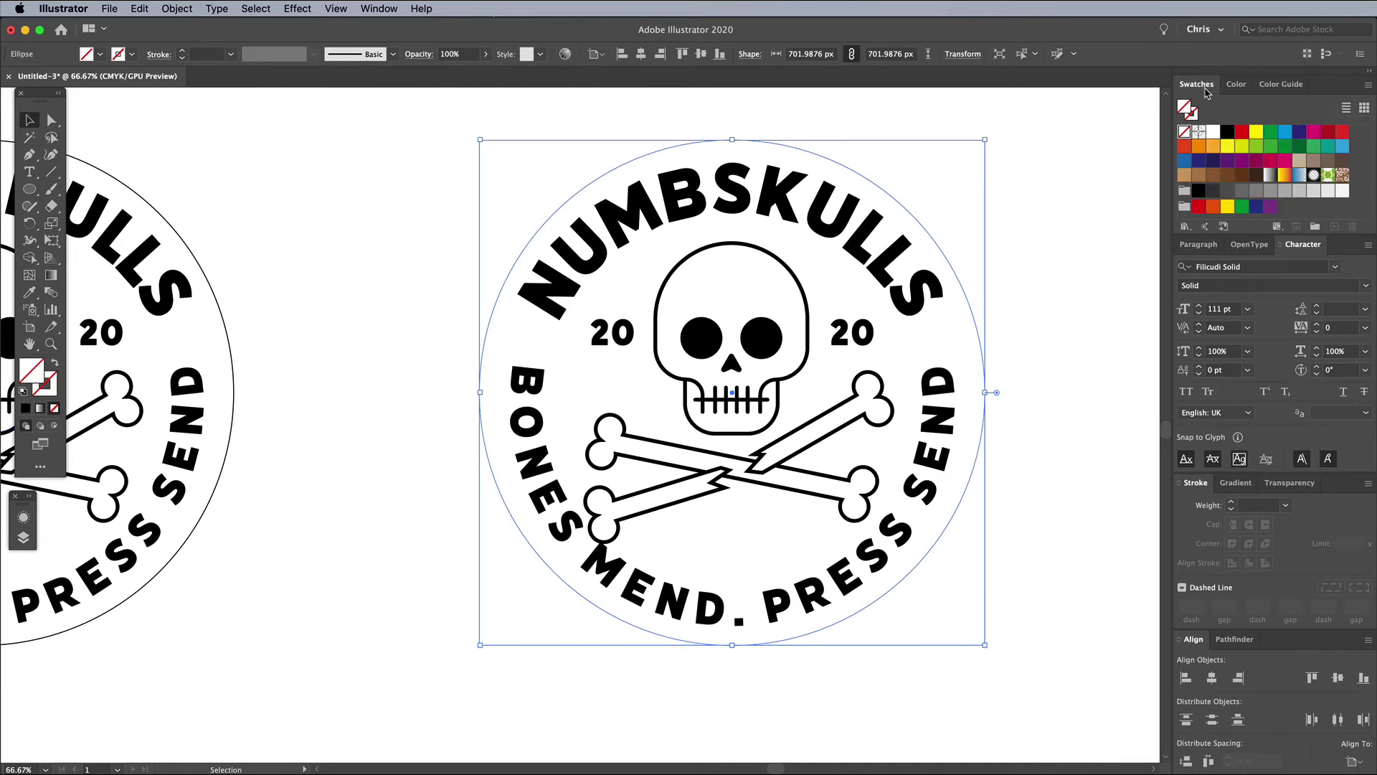
click(1214, 168)
click(1238, 88)
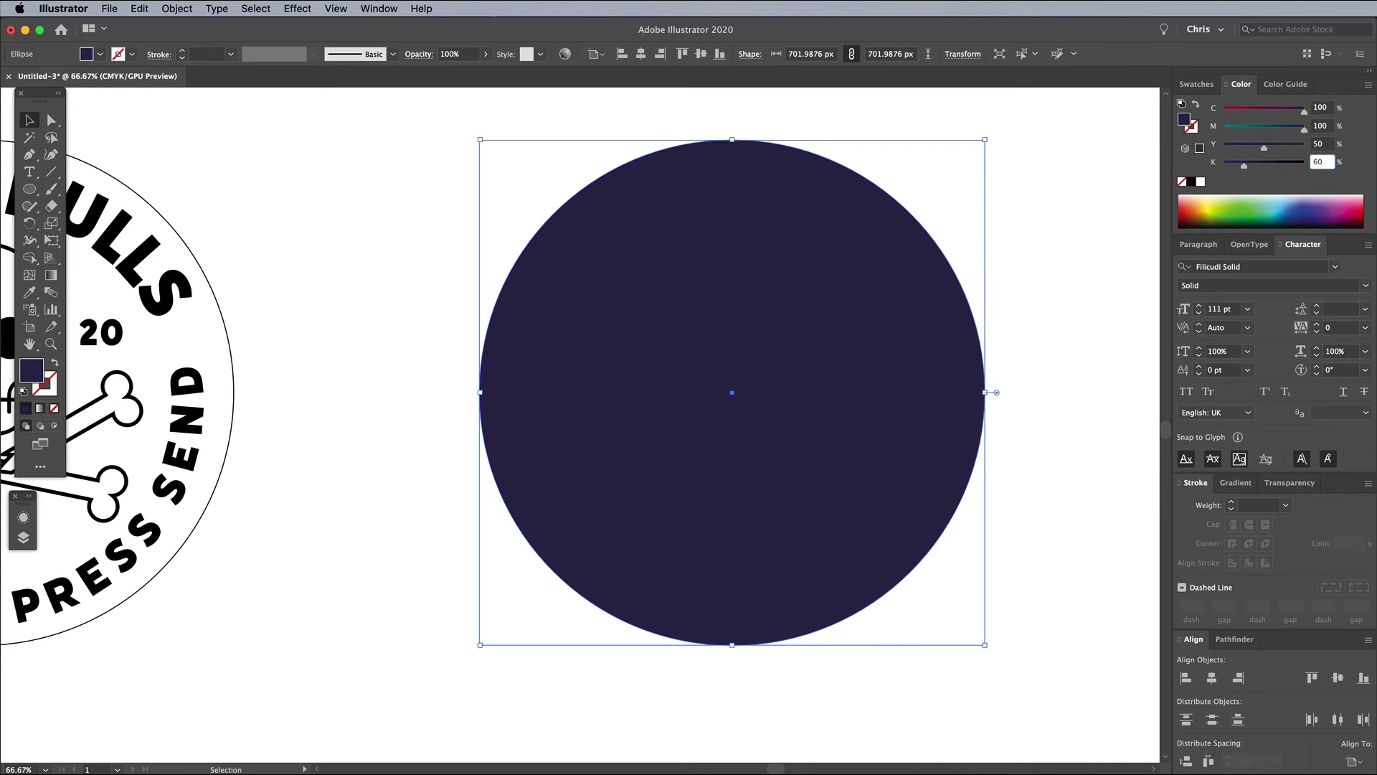
drag(1243, 166, 1273, 166)
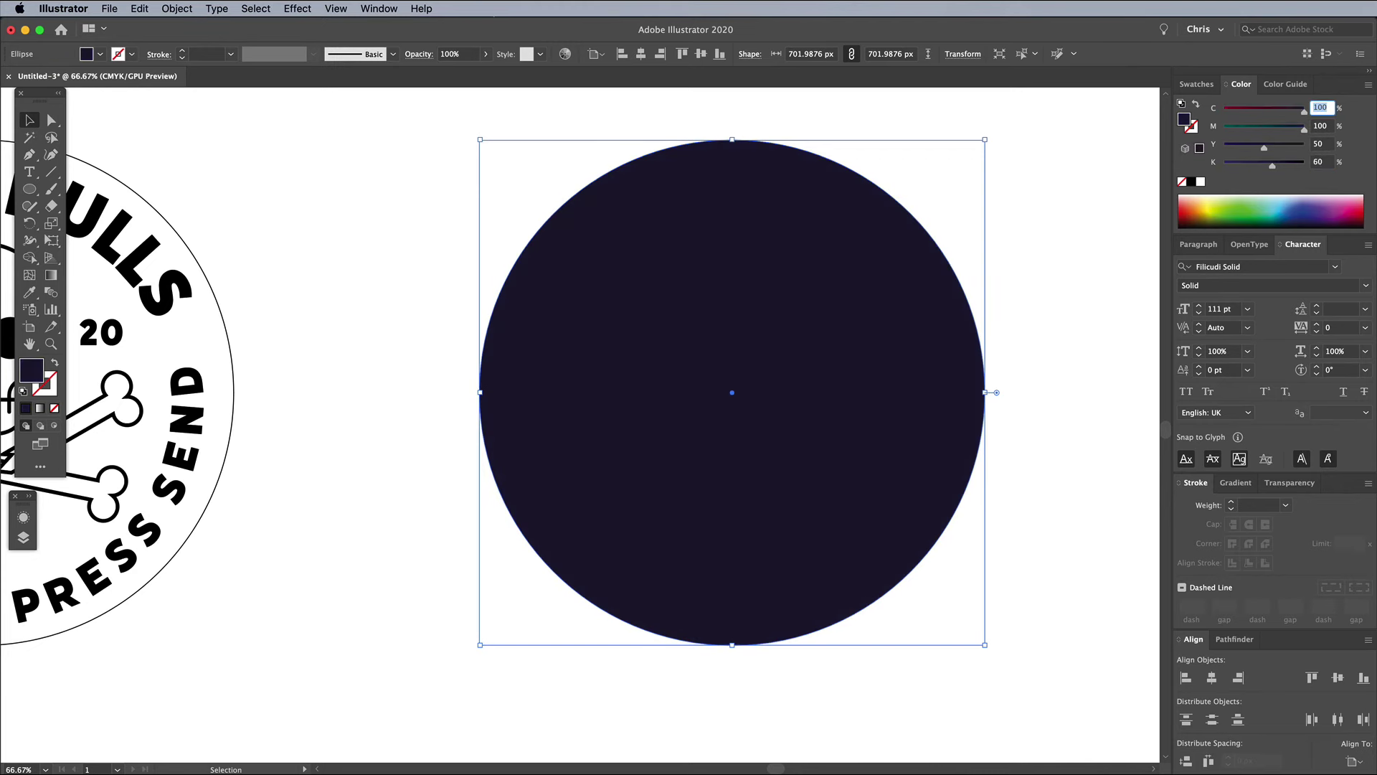
right_click(886, 335)
mouse_move(941, 589)
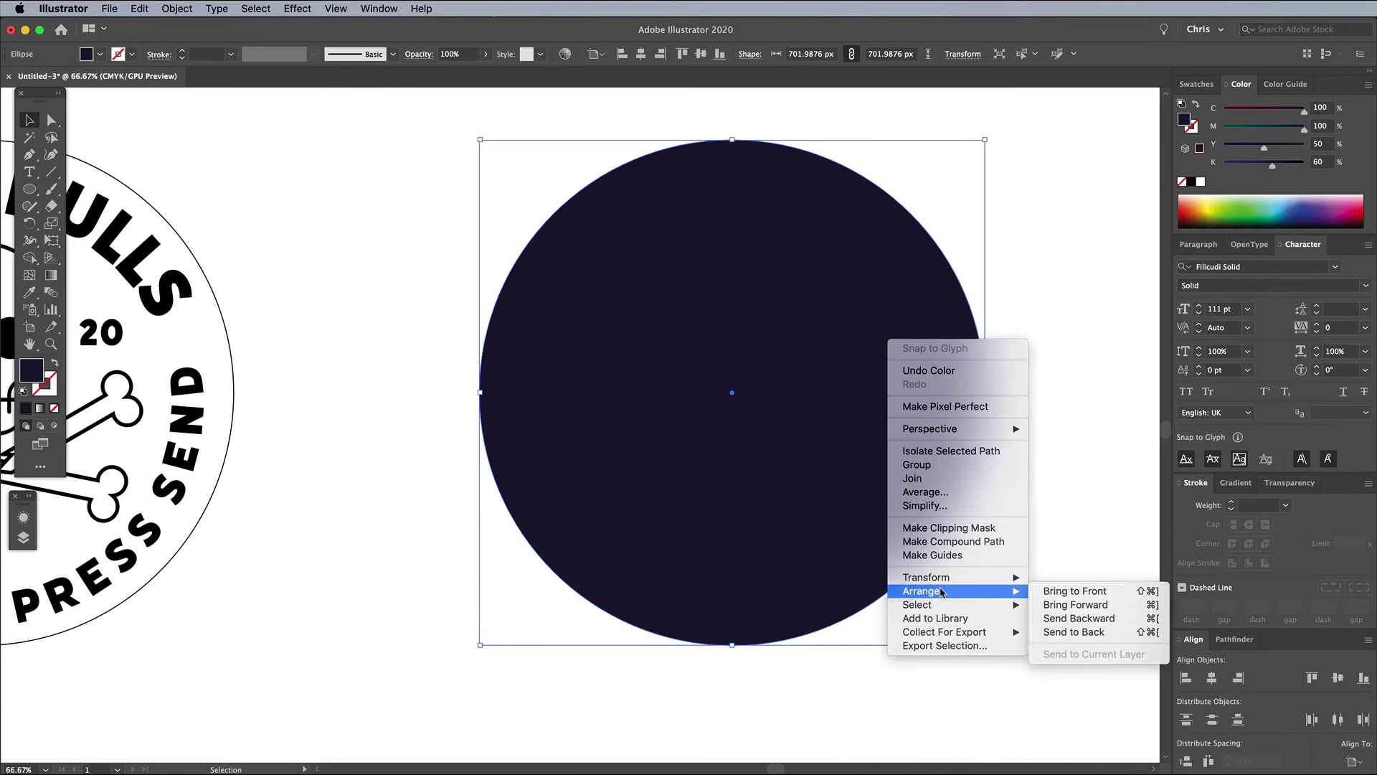
click(1066, 632)
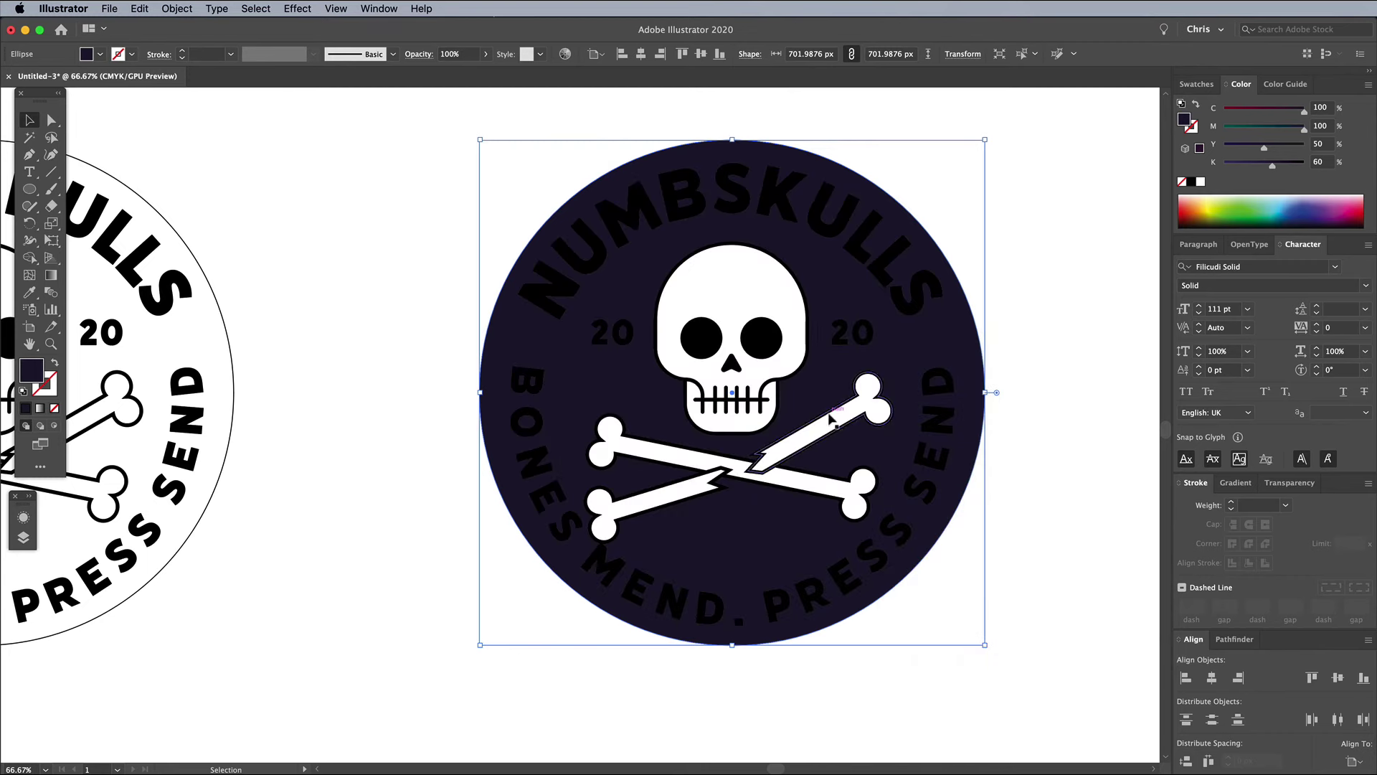
Fill the skull and bones yellow with a 100/100/50/60 navy outline.
click(737, 281)
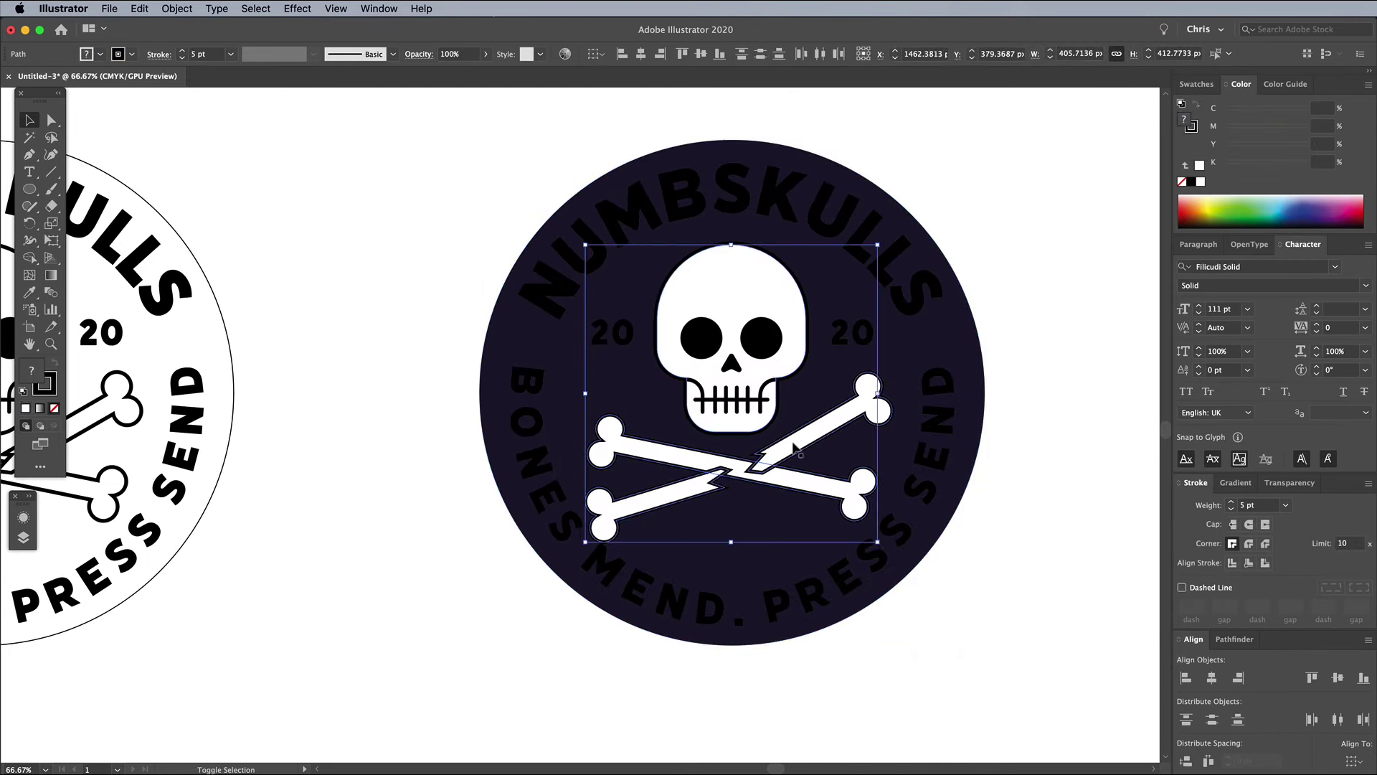
click(1214, 203)
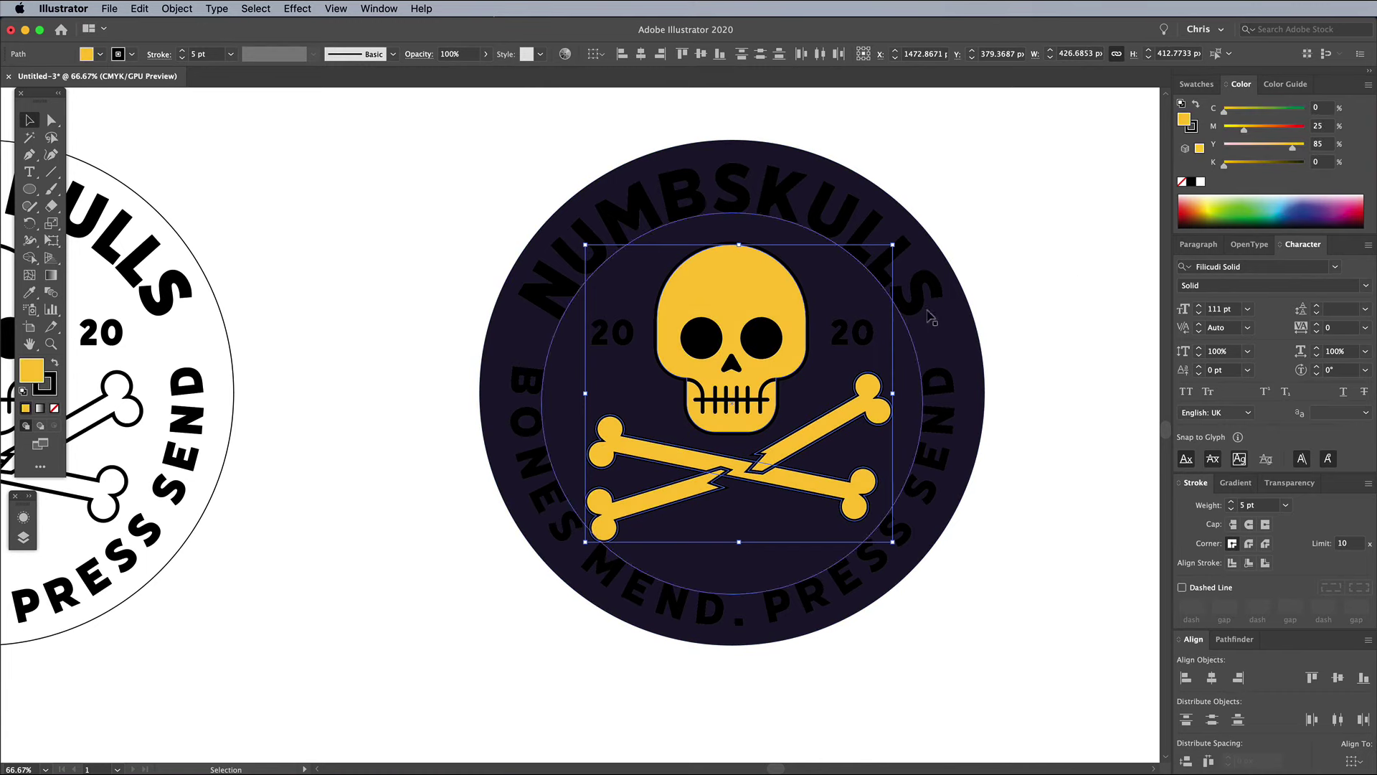
click(49, 391)
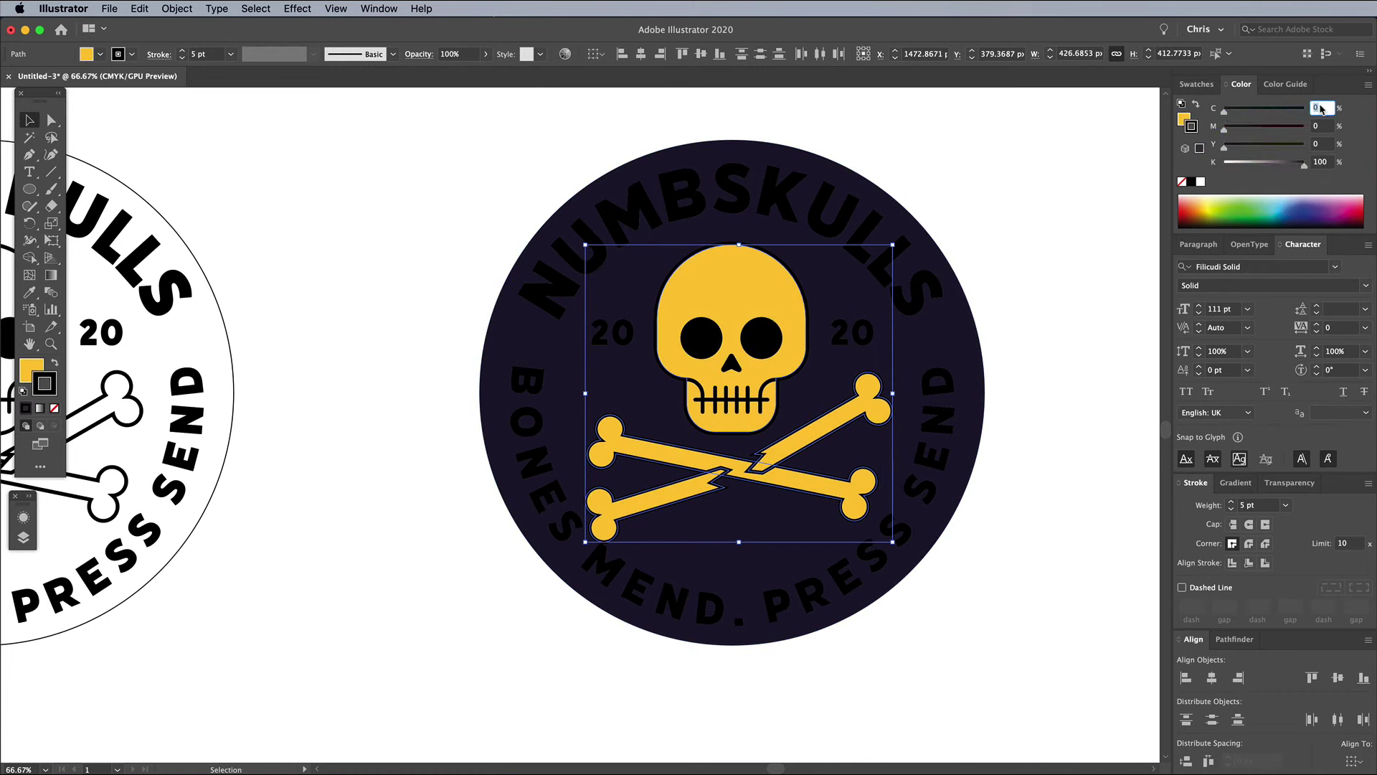
key(Tab)
text(10060)
key(Return)
Colour the skull's eyes and nose with the navy background colour.
key(super+equal)
key(super+equal)
key(super+equal)
key(super+equal)
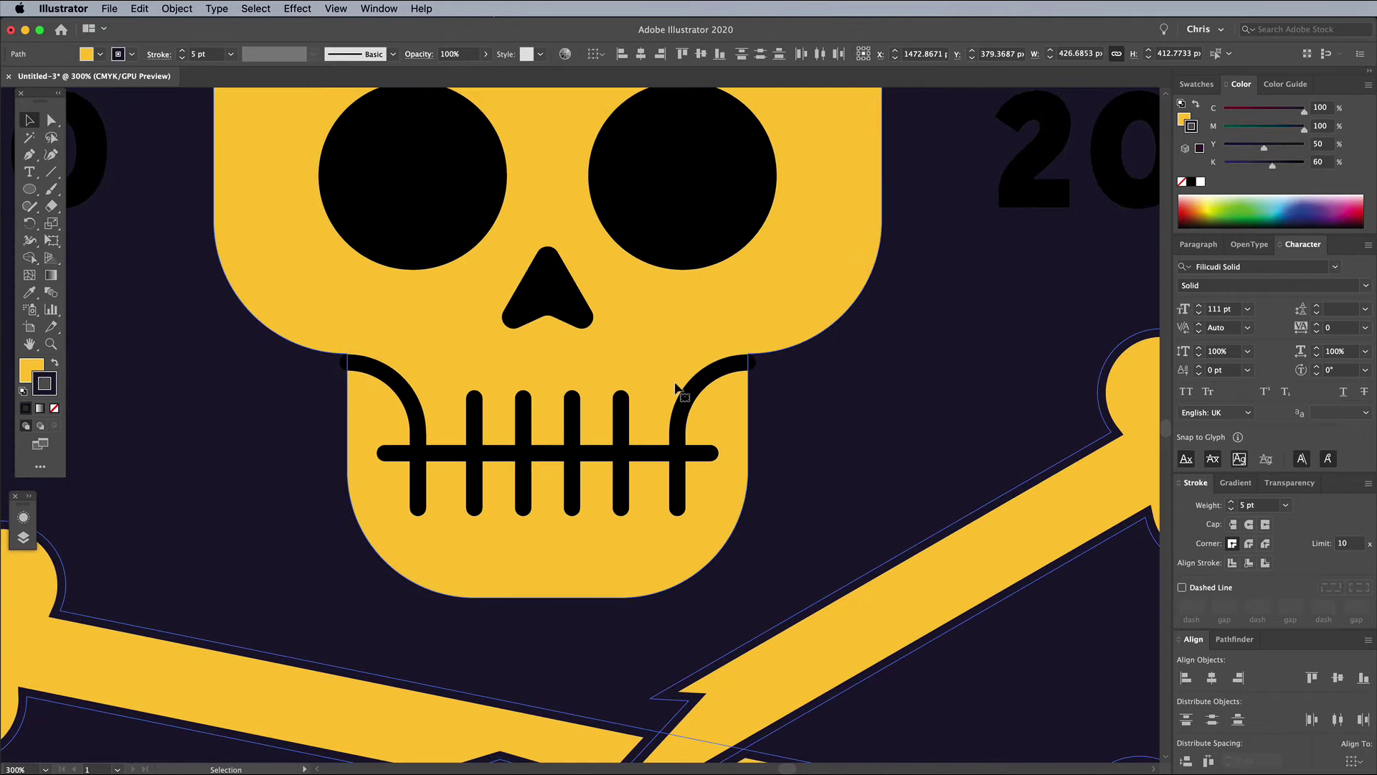
click(624, 229)
shift+click(564, 308)
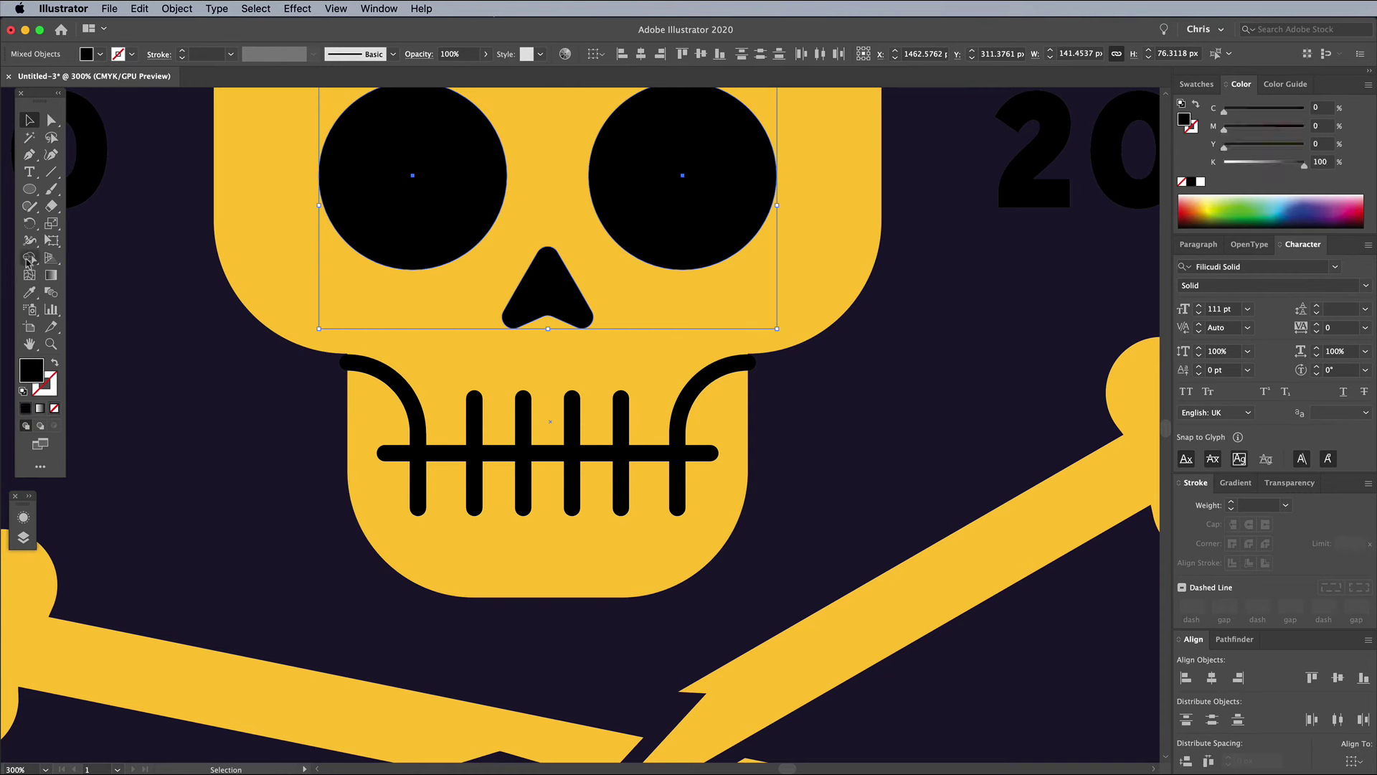
click(30, 292)
click(168, 364)
Colour the jaw curves and teeth strokes navy to match the background.
super+click(417, 466)
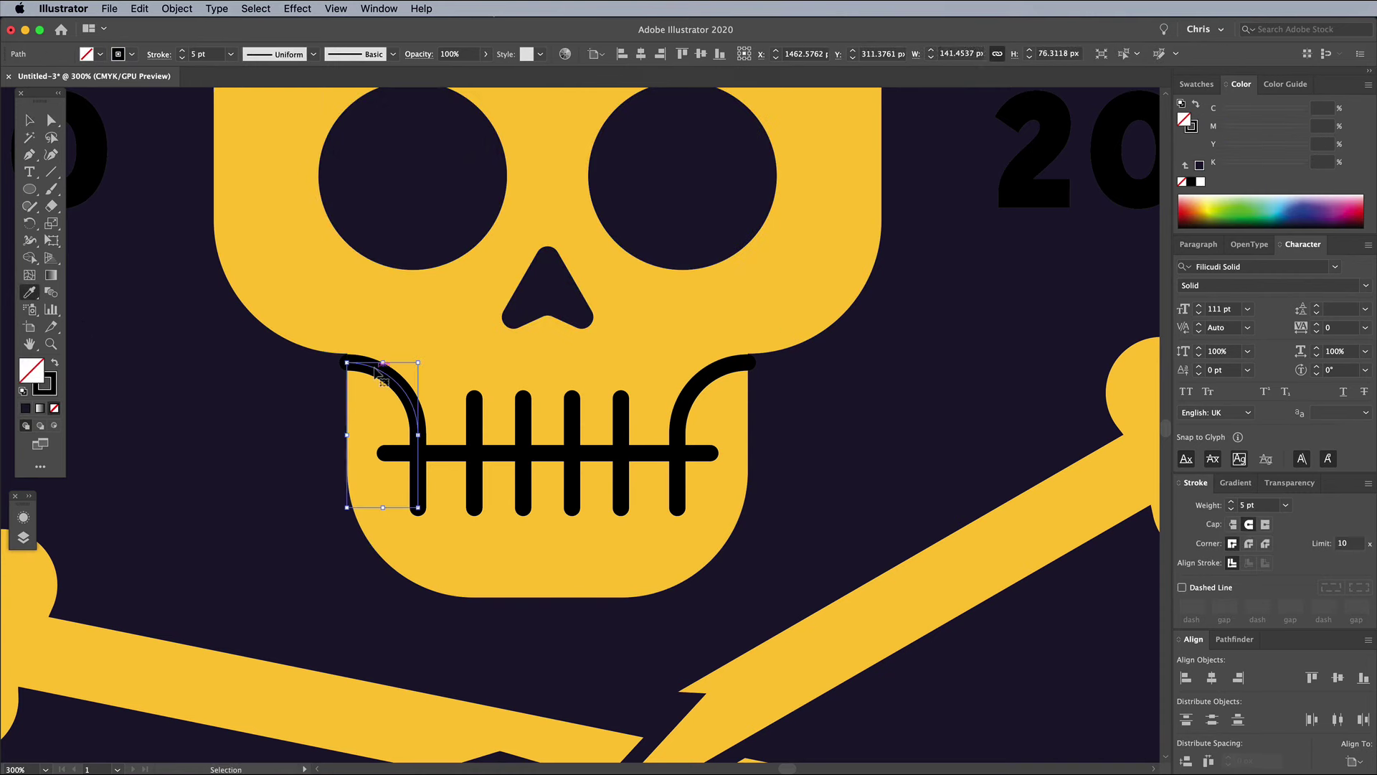
shift+super+click(523, 466)
shift+super+click(571, 466)
shift+super+click(620, 466)
shift+super+click(677, 474)
click(192, 450)
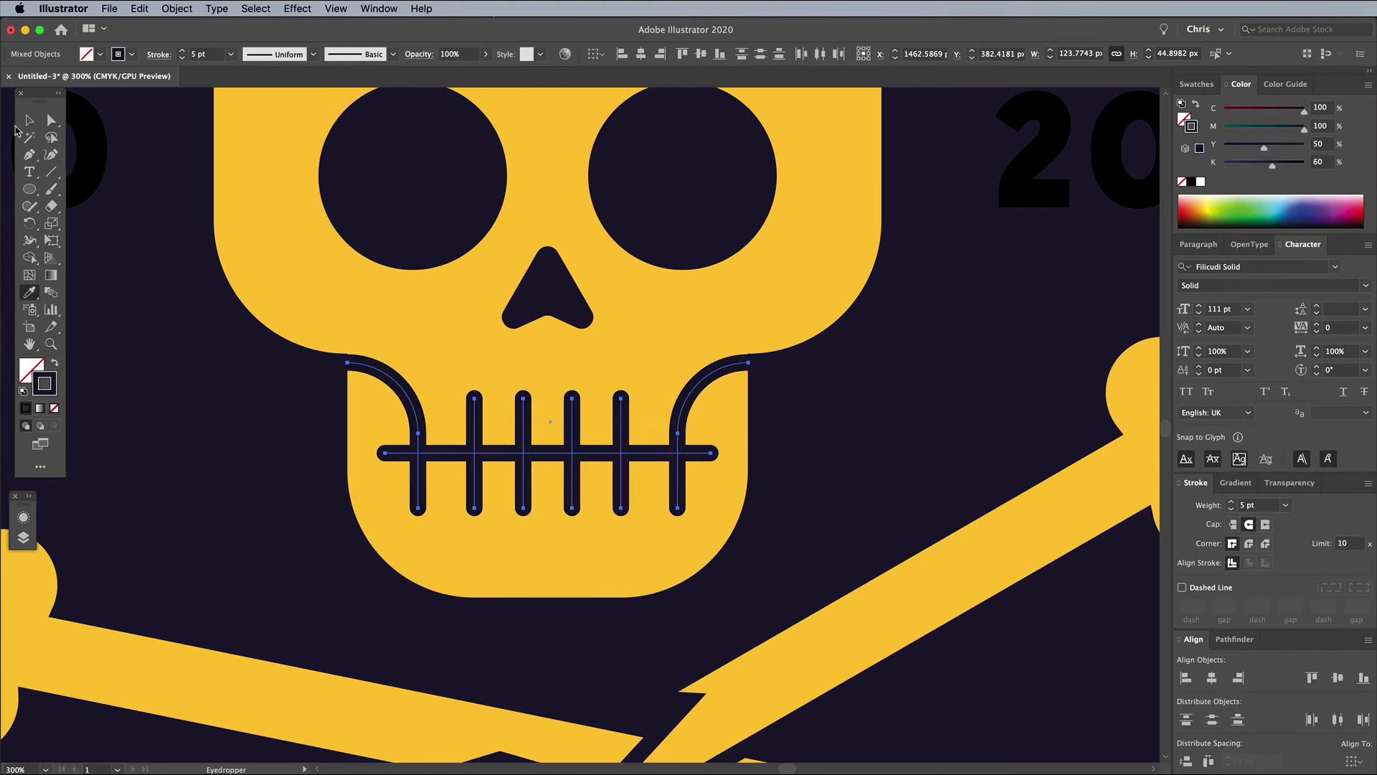
click(22, 124)
key(super+minus)
key(super+minus)
key(super+minus)
key(super+minus)
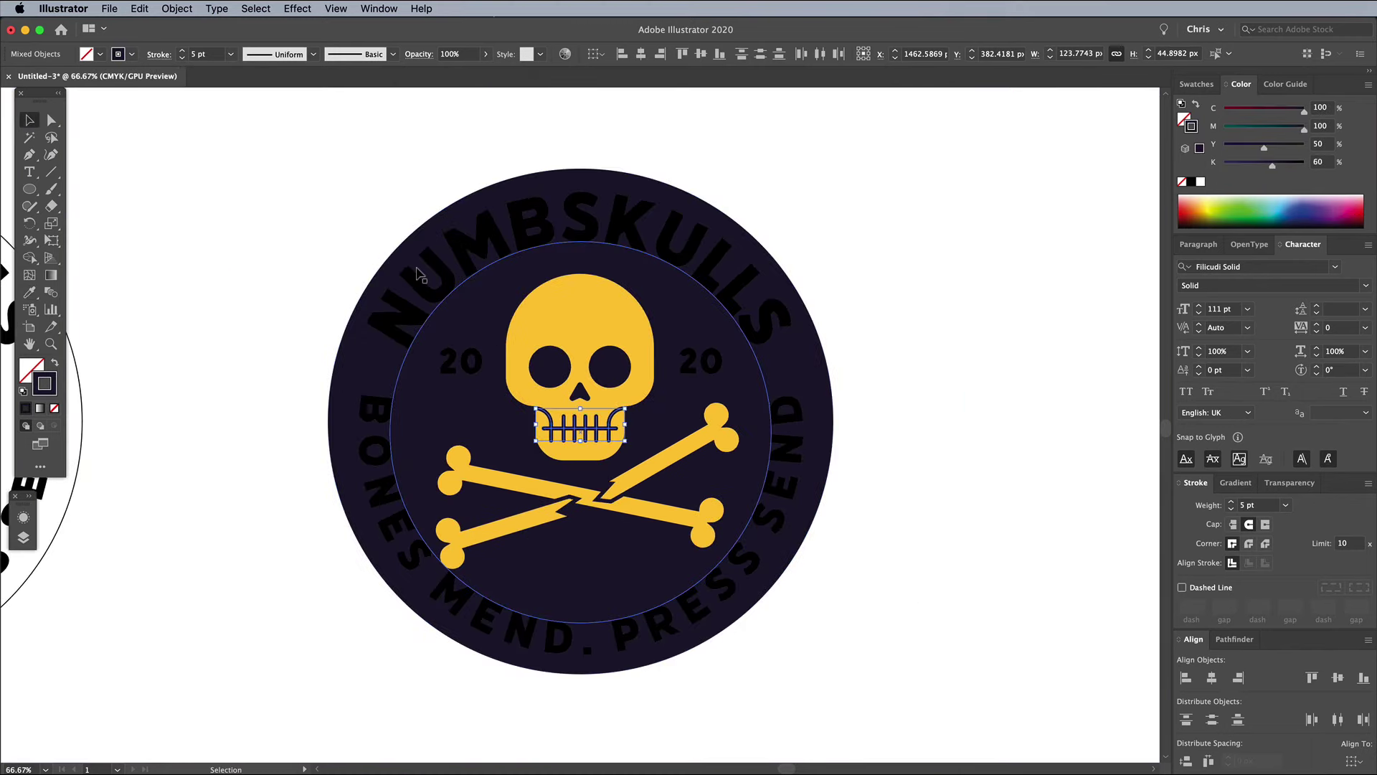
Make both 20 labels the skull's yellow using the Eyedropper.
drag(420, 274, 739, 384)
key(i)
click(580, 323)
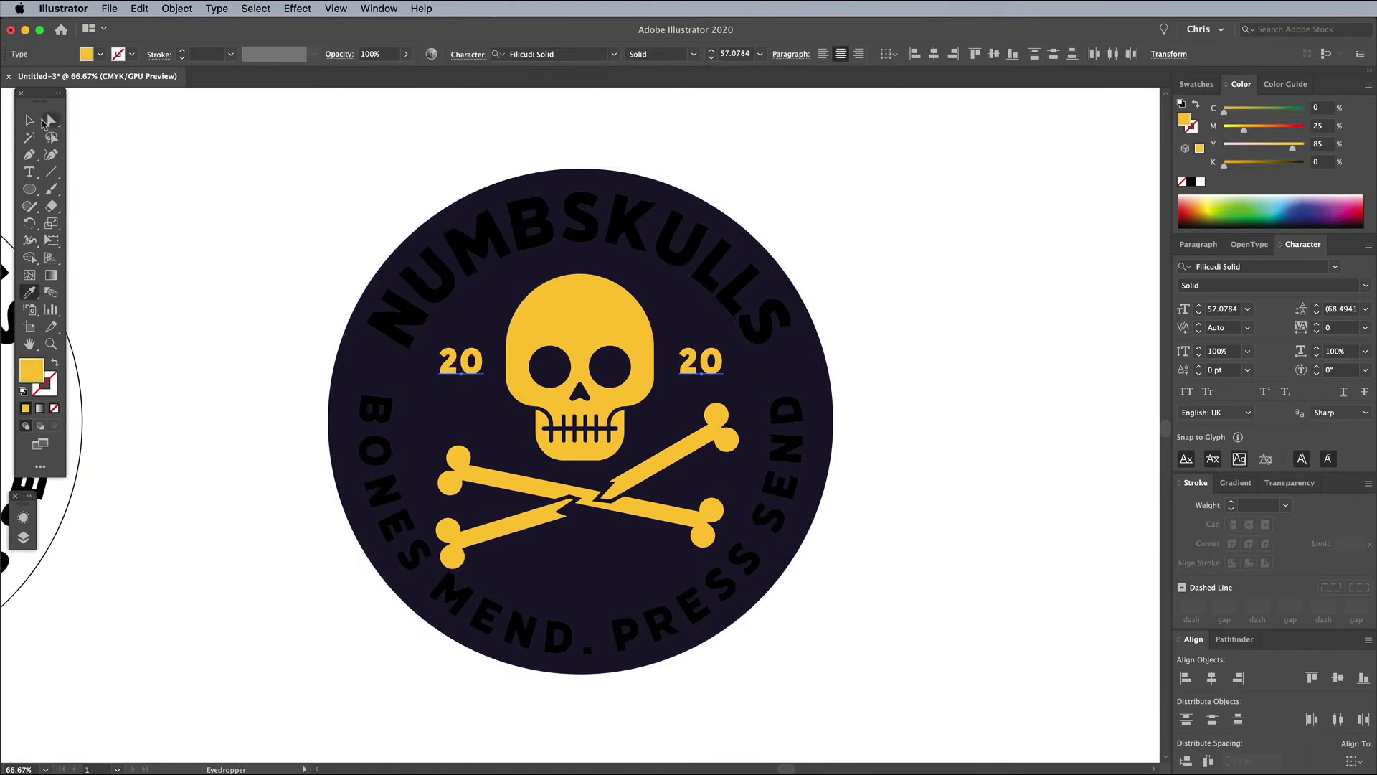
key(v)
Turn the NUMBSKULLS and BONES MEND curved text cream by setting K to 0.
click(380, 494)
shift+click(380, 495)
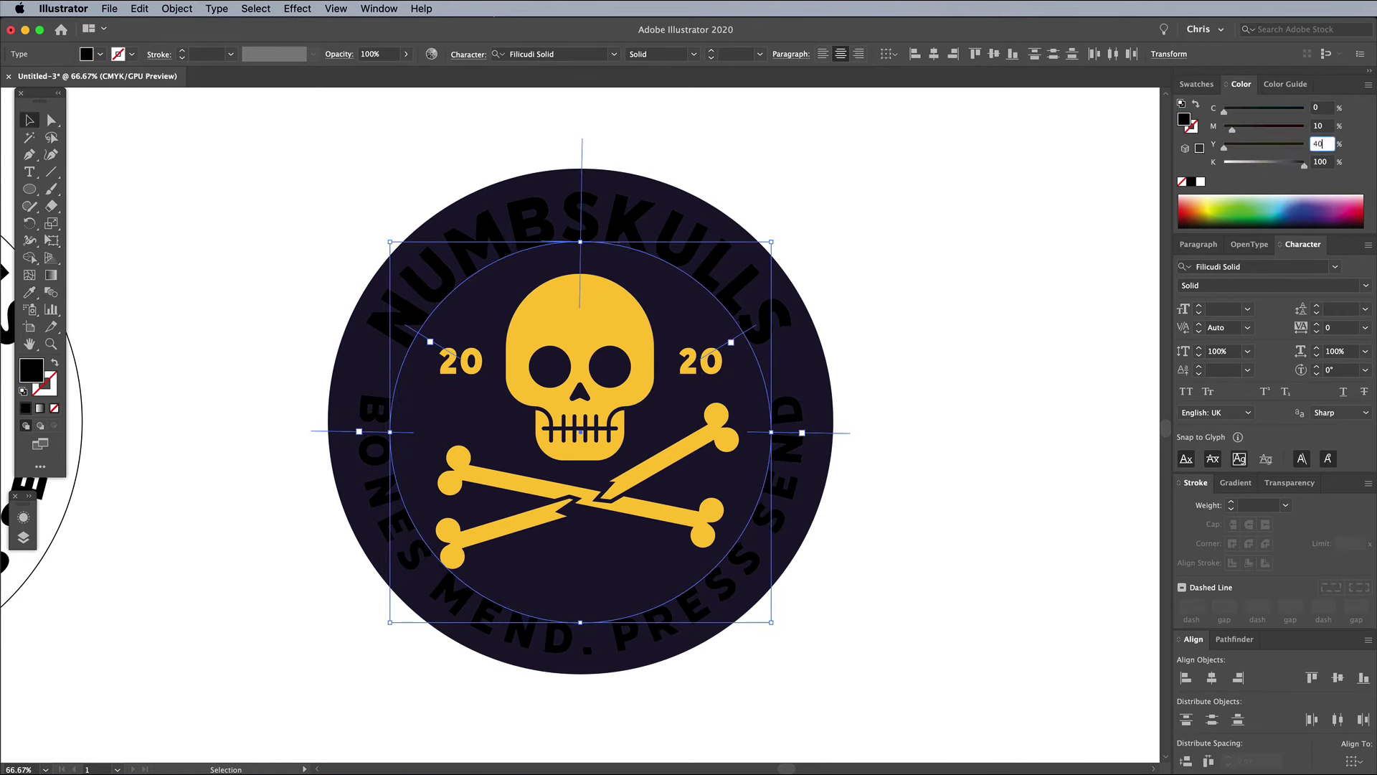
text(0)
key(Return)
click(964, 271)
Align both bones' strokes to the outside of their edges.
click(461, 562)
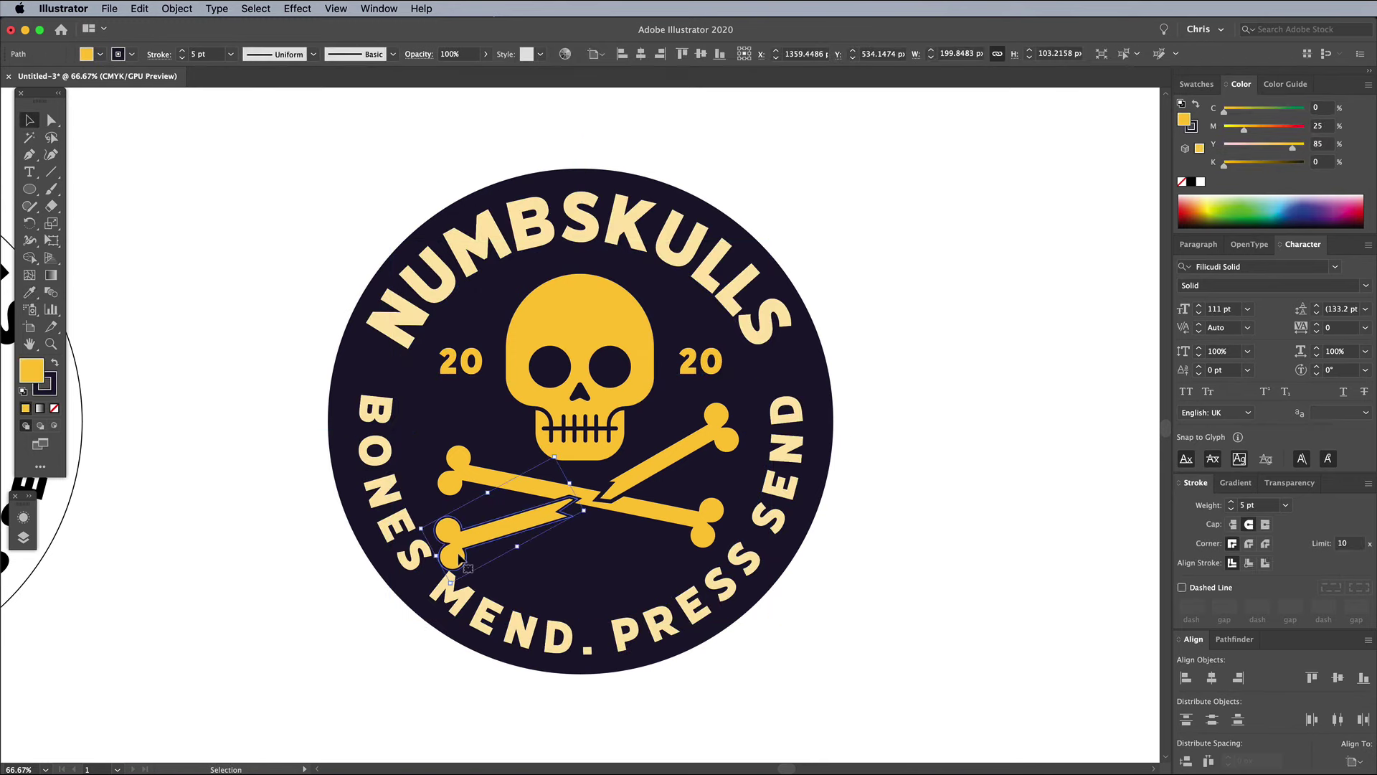
shift+click(524, 491)
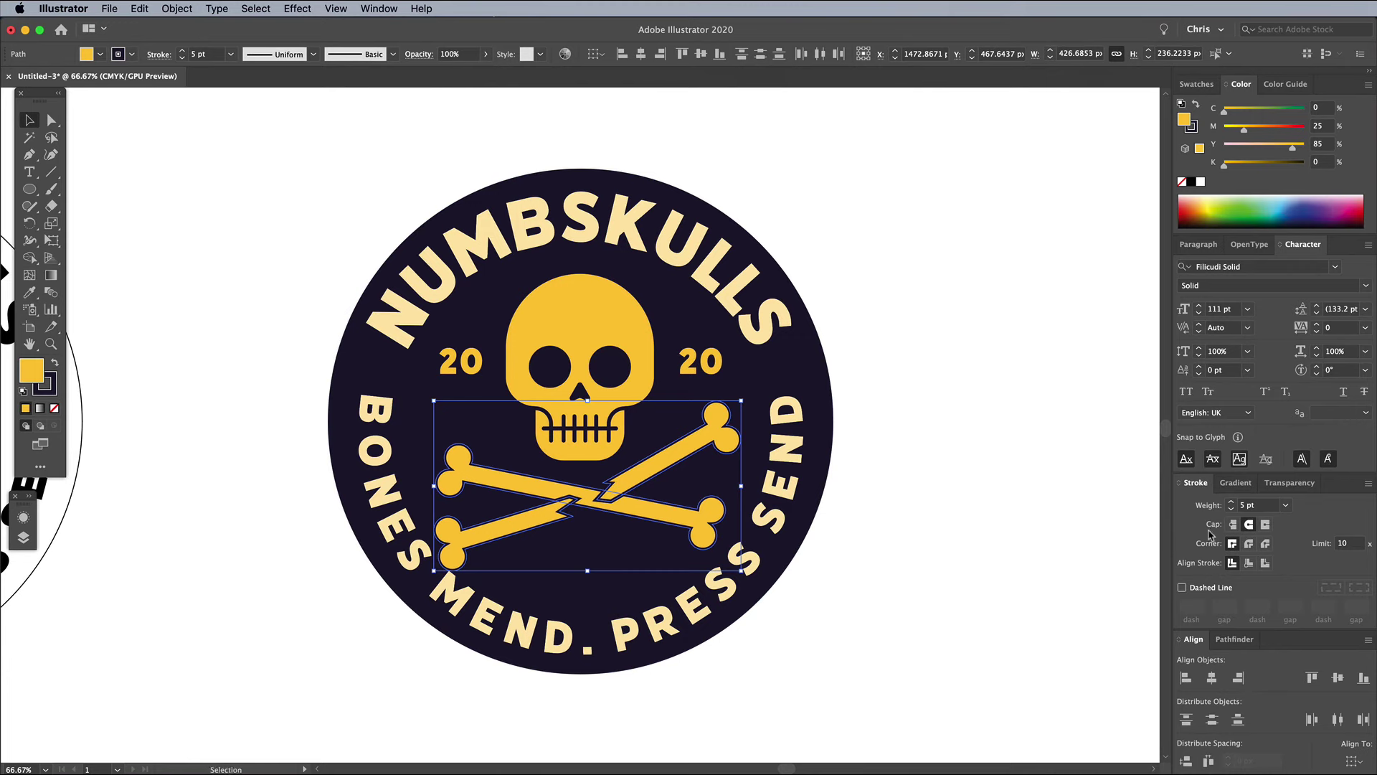
click(1265, 563)
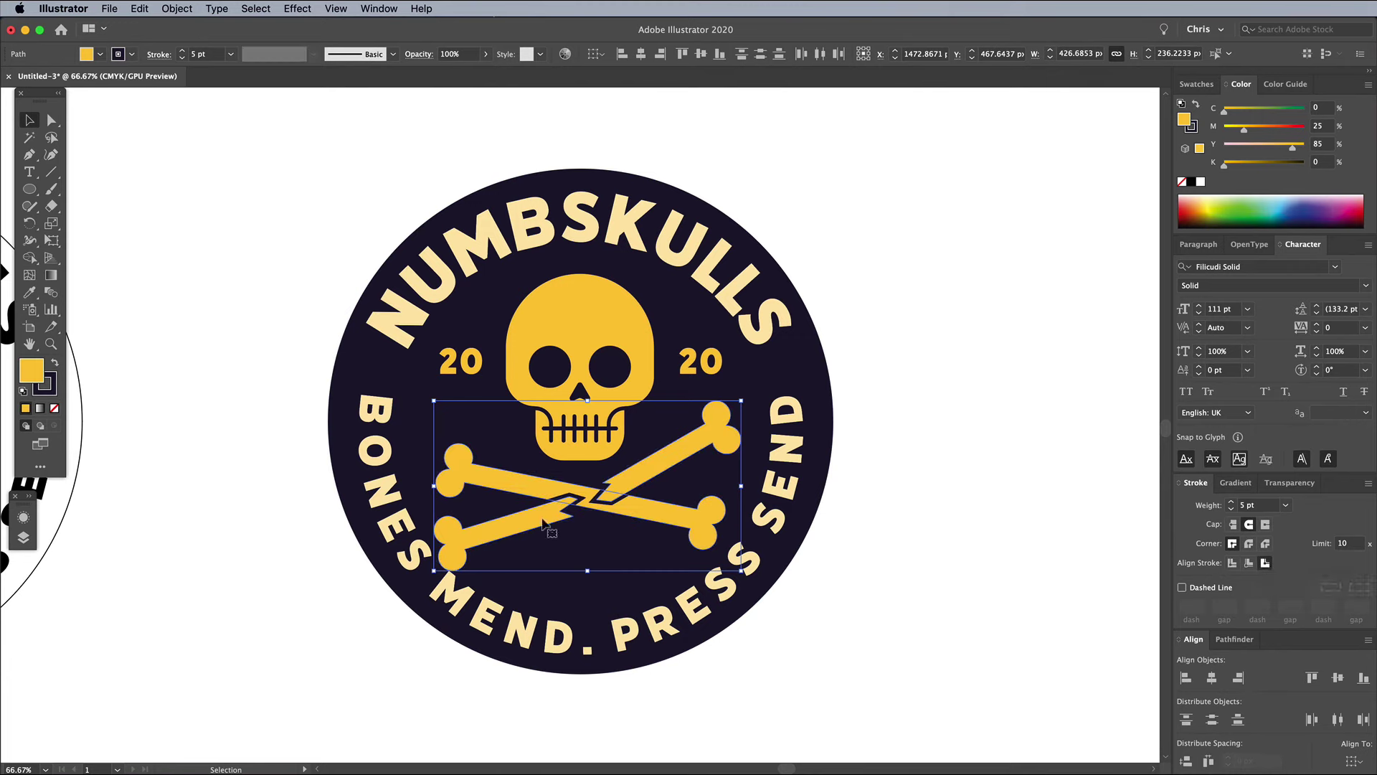
right_click(466, 550)
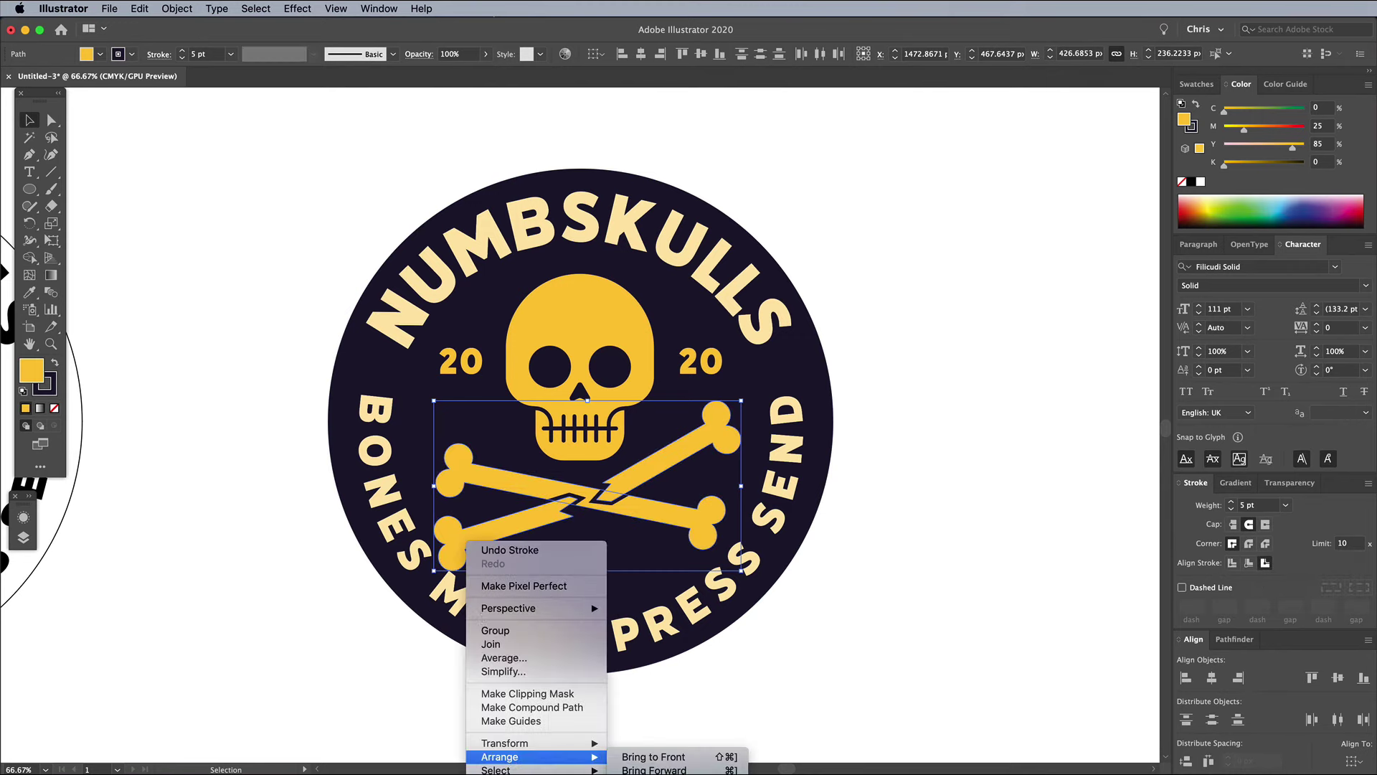